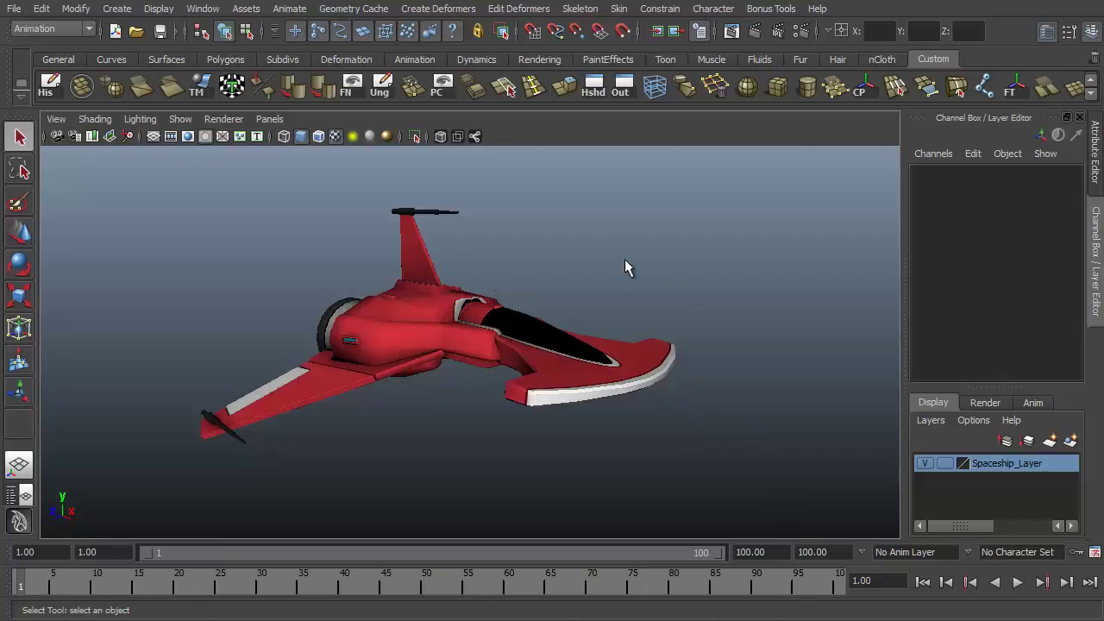
Preview the canopy animation, then open the Graph Editor and raise it over the viewport
left_click(1018, 582)
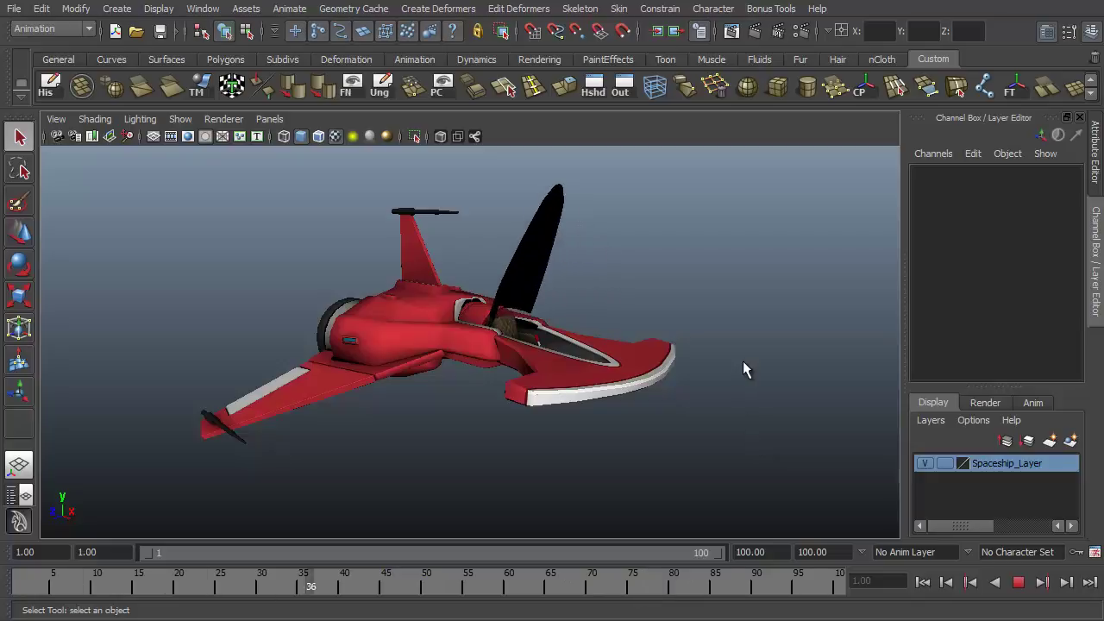
left_click(922, 583)
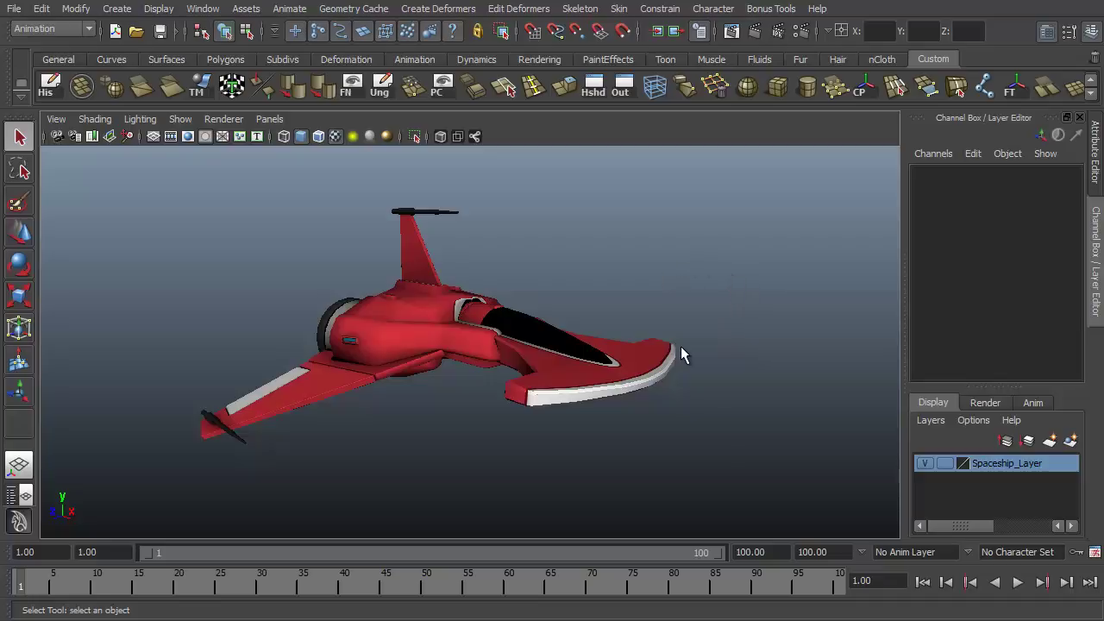
left_click(203, 8)
mouse_move(276, 72)
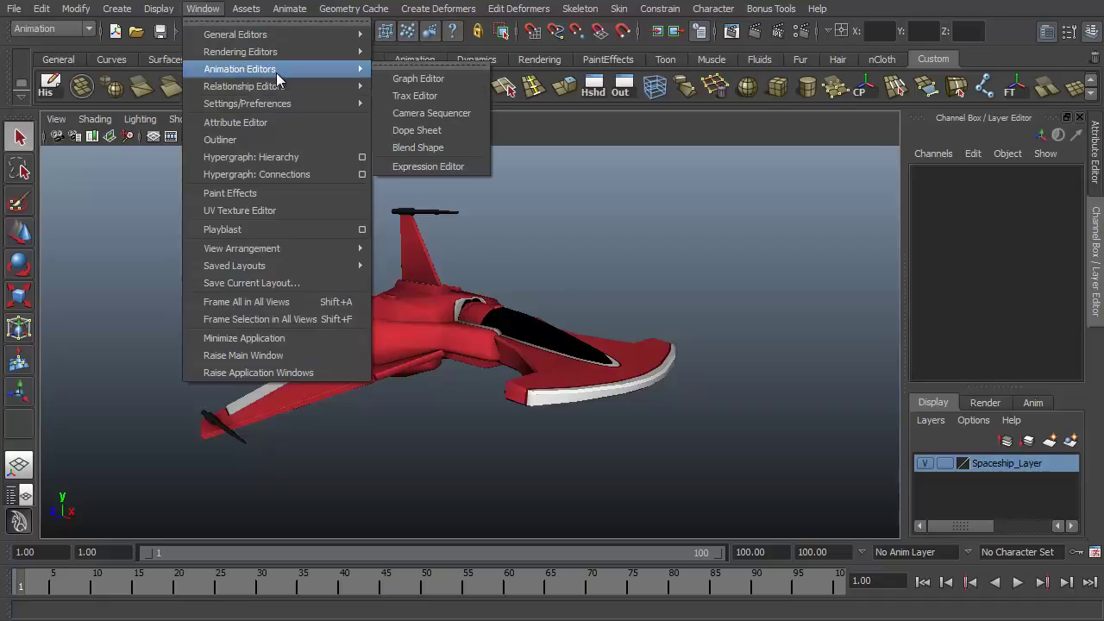
left_click(413, 82)
left_click_drag(482, 162, 450, 116)
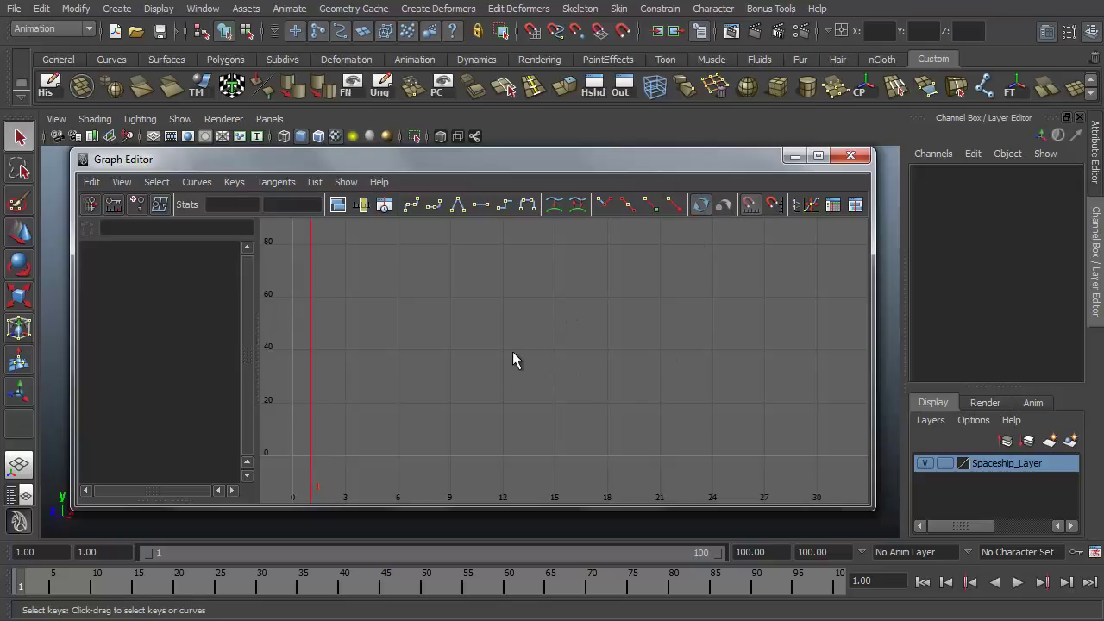
middle_click_drag(635, 374, 557, 394, "alt")
right_click_drag(557, 394, 655, 360, "alt")
middle_click_drag(655, 359, 596, 377, "alt")
right_click_drag(591, 371, 508, 374, "alt")
middle_click_drag(508, 374, 604, 316, "alt")
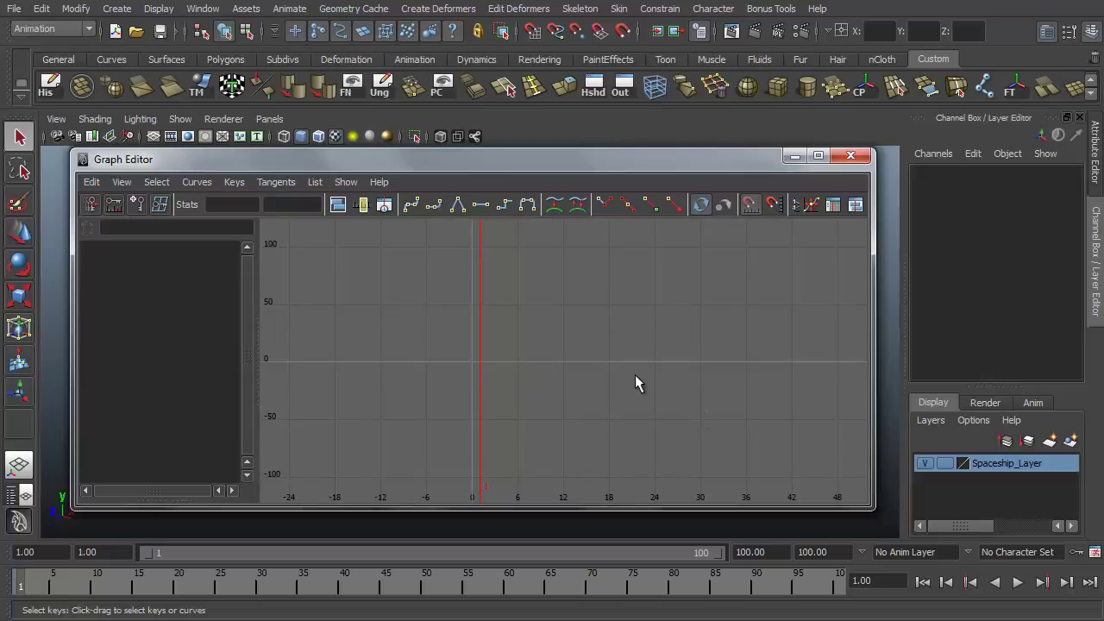
key("a")
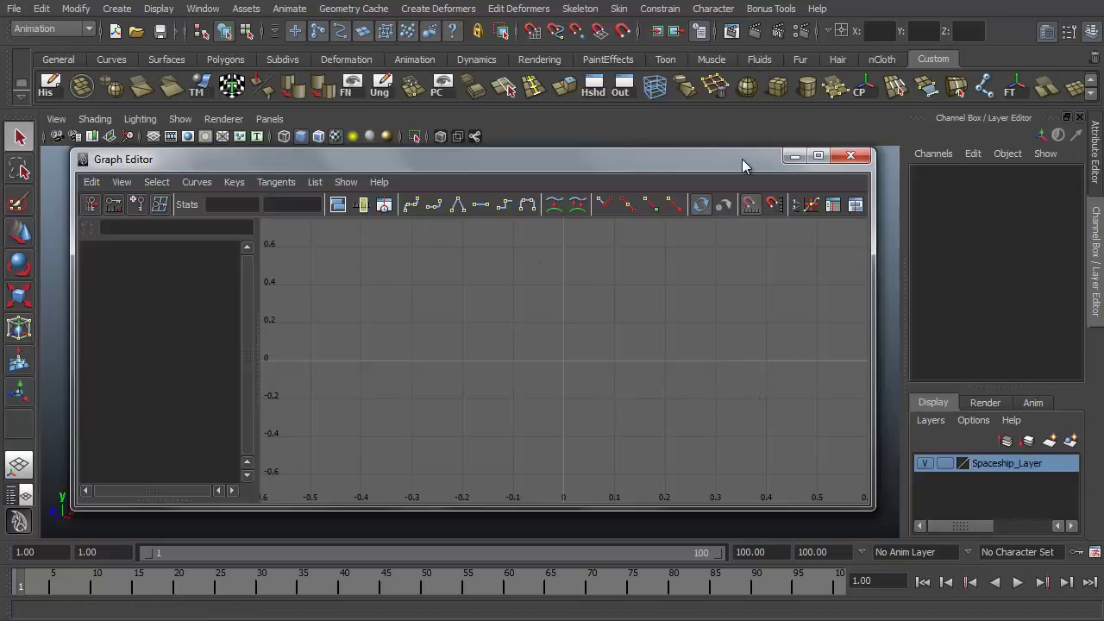
Select the cockpit canopy and frame its Rotate Z curve, rising 0 to about 72 by frame 30
left_click_drag(743, 155, 728, 388)
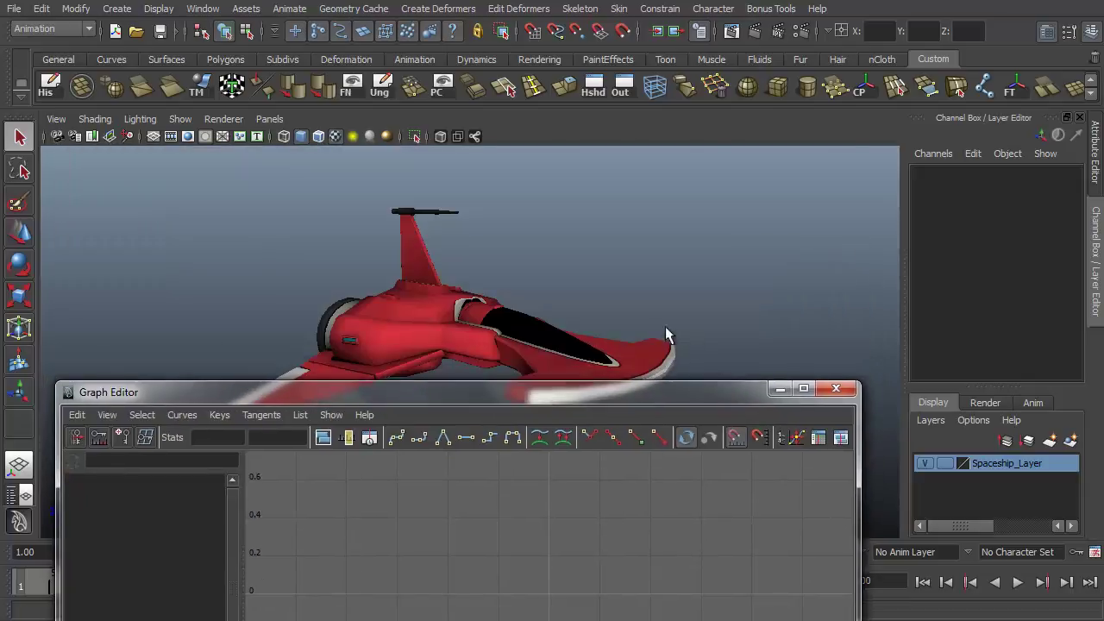
left_click(531, 334)
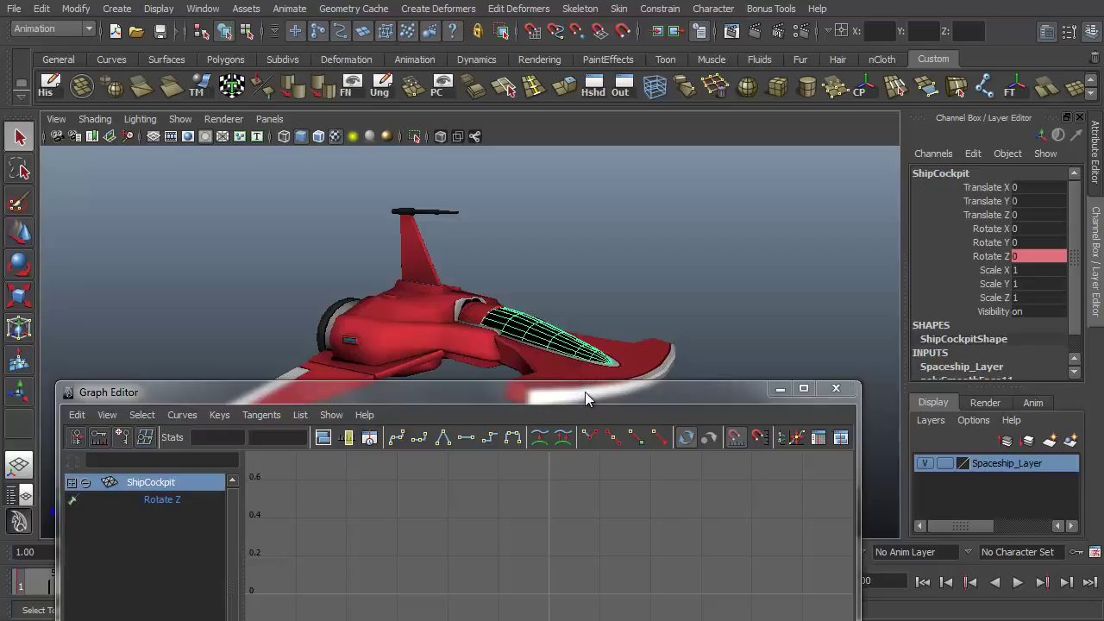
left_click_drag(589, 392, 589, 161)
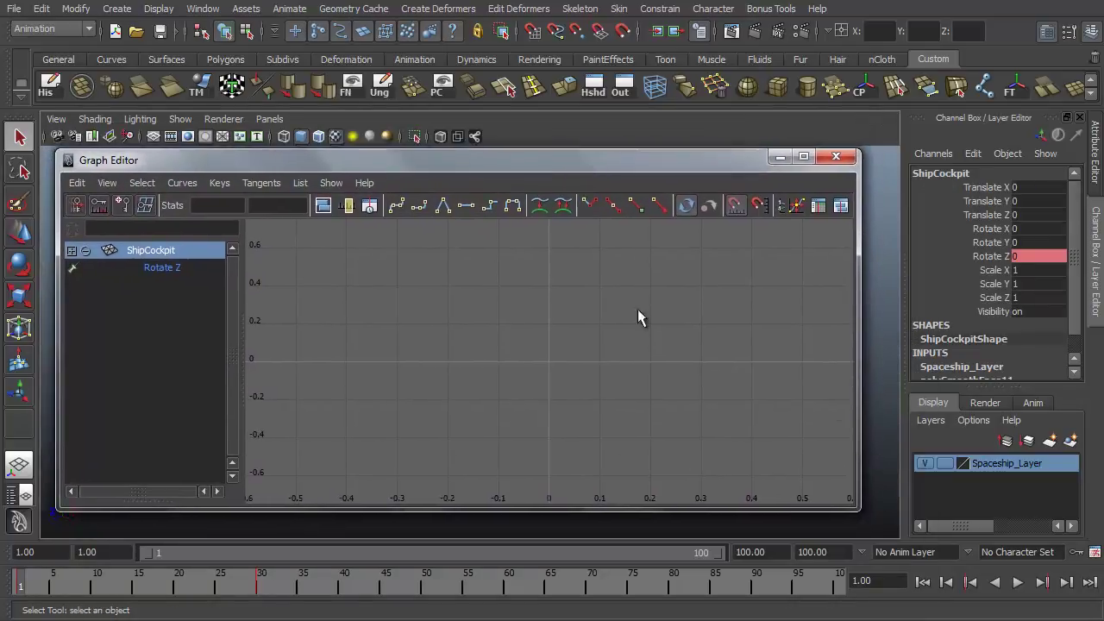
key("f")
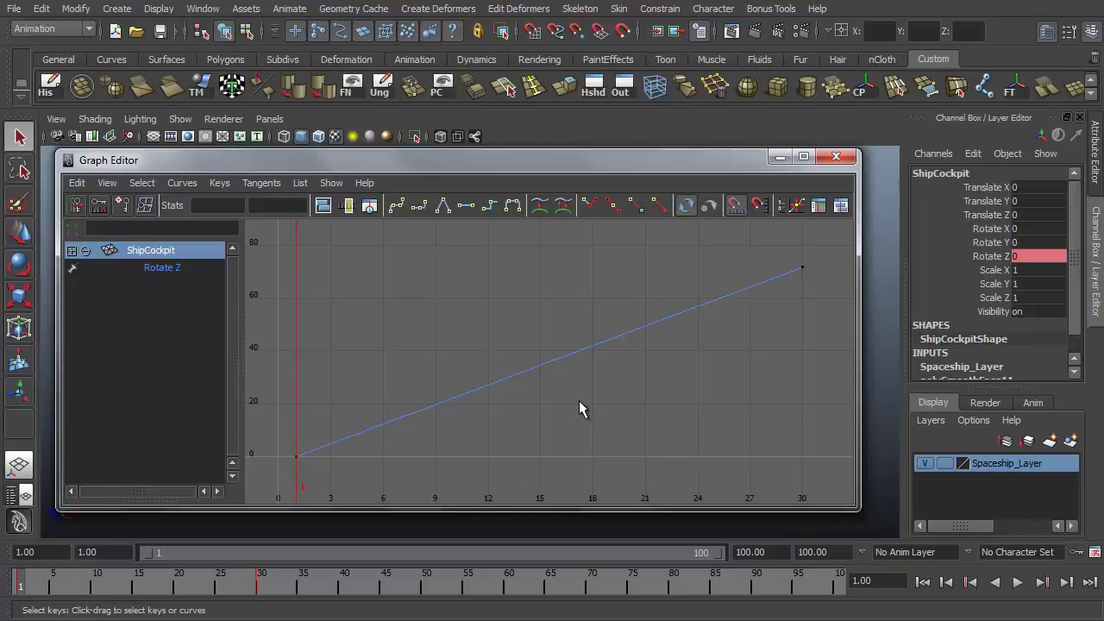
scroll(579, 401, "up", 6)
middle_click_drag(424, 426, 637, 276, "alt")
middle_click_drag(402, 394, 739, 328, "alt")
middle_click_drag(376, 450, 251, 486, "alt")
right_click_drag(636, 411, 678, 347, "alt")
middle_click_drag(678, 347, 586, 433, "alt")
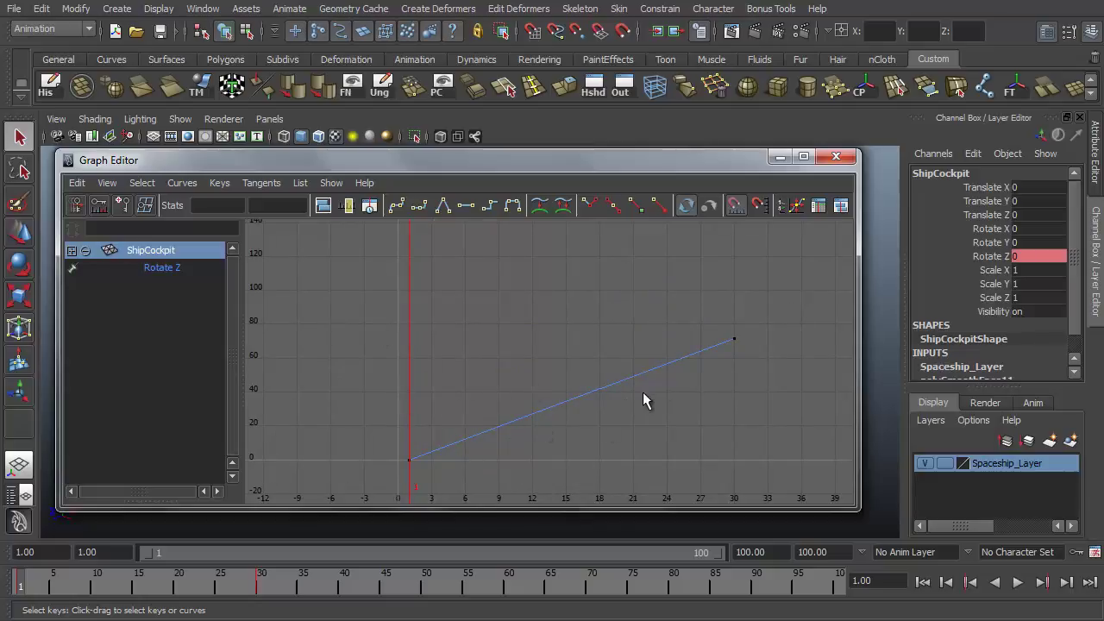
left_click(171, 266)
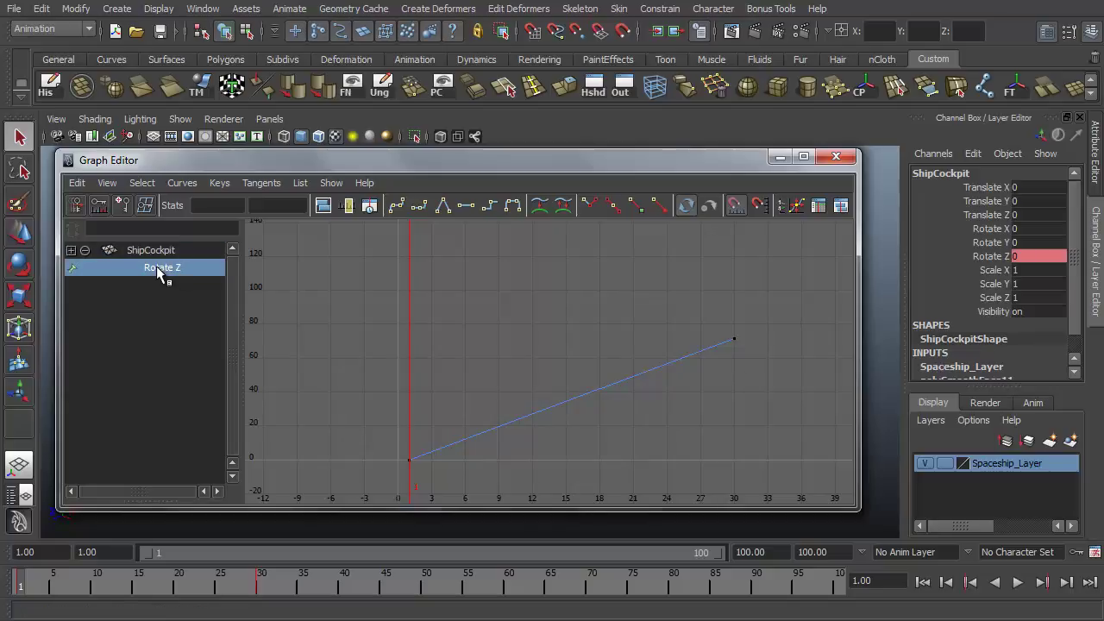
left_click(152, 251)
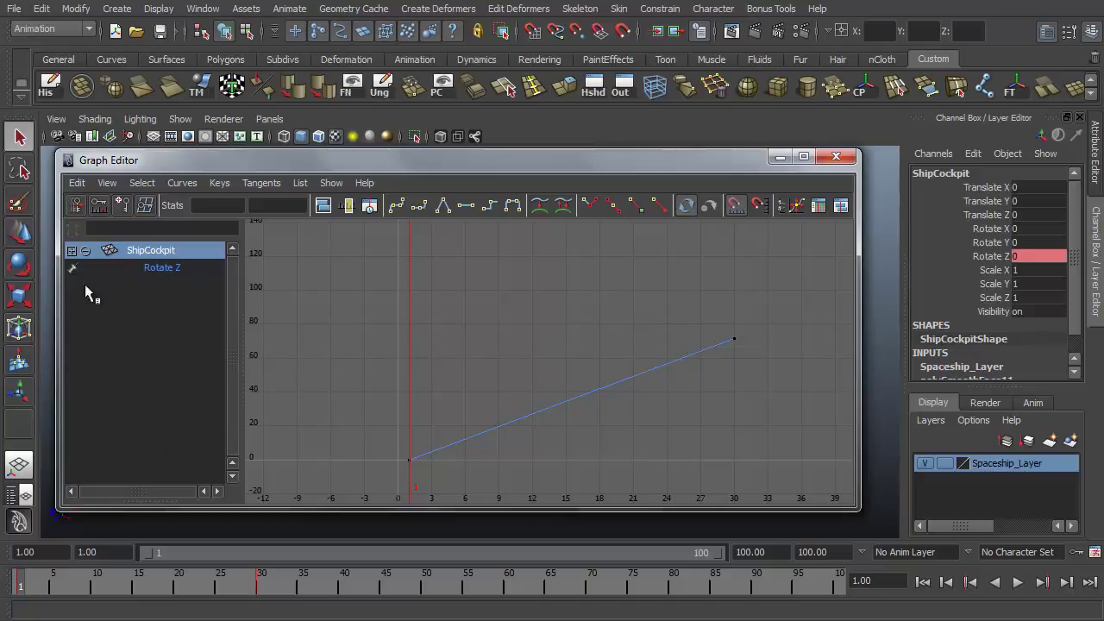
left_click_drag(519, 171, 532, 427)
left_click(755, 251)
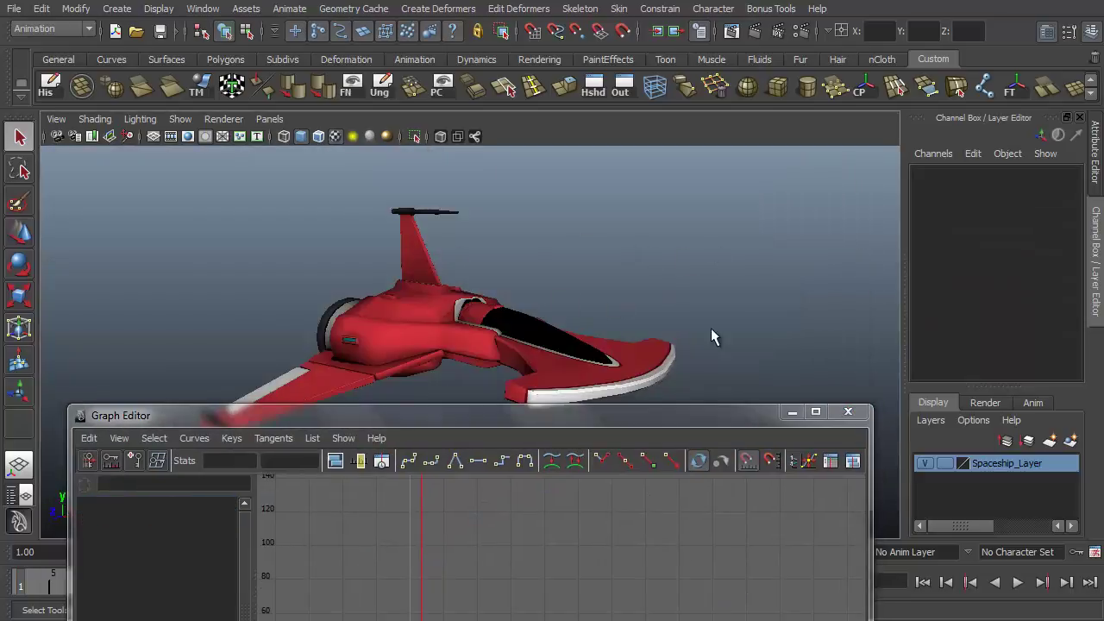
left_click_drag(580, 414, 569, 195)
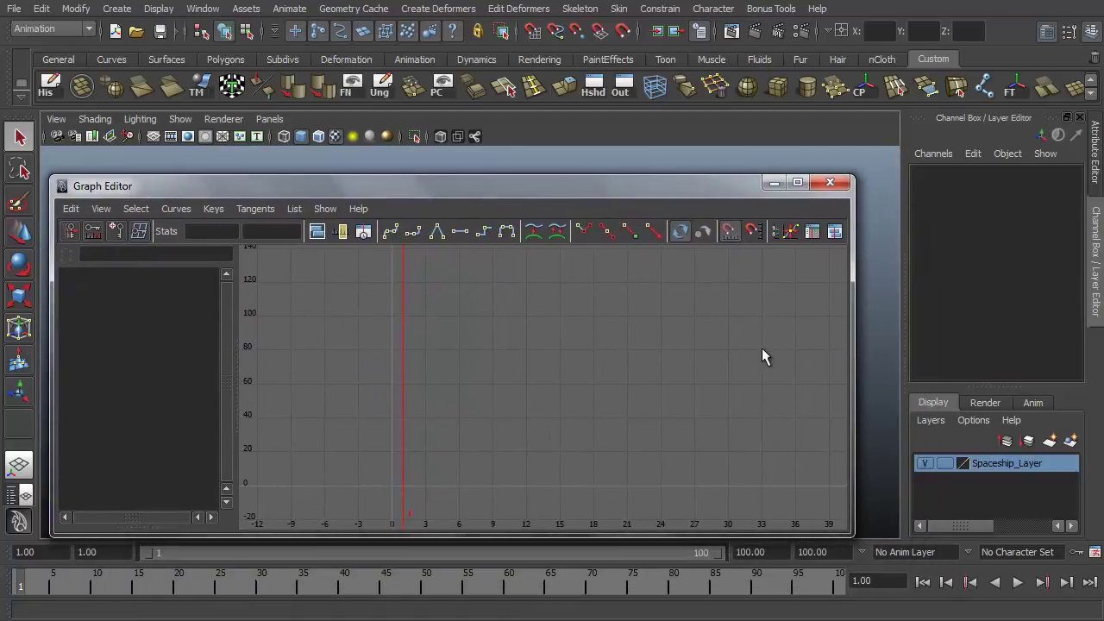
left_click_drag(691, 182, 691, 392)
left_click_drag(593, 359, 664, 166)
left_click(142, 276)
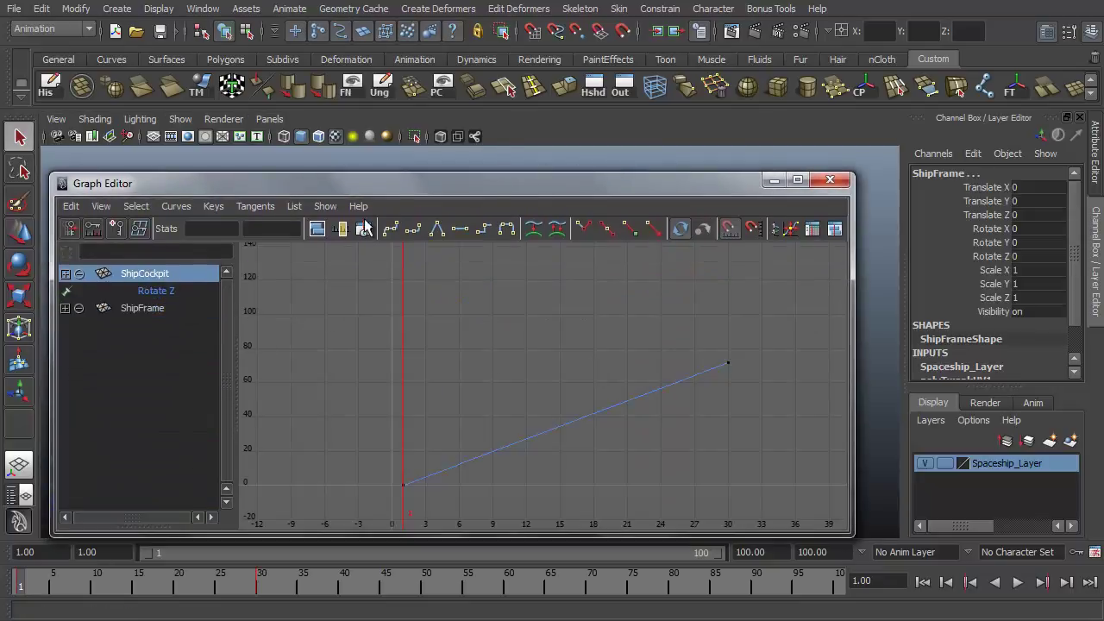
left_click(137, 308)
left_click(164, 274)
left_click_drag(277, 186, 351, 177)
left_click(409, 318)
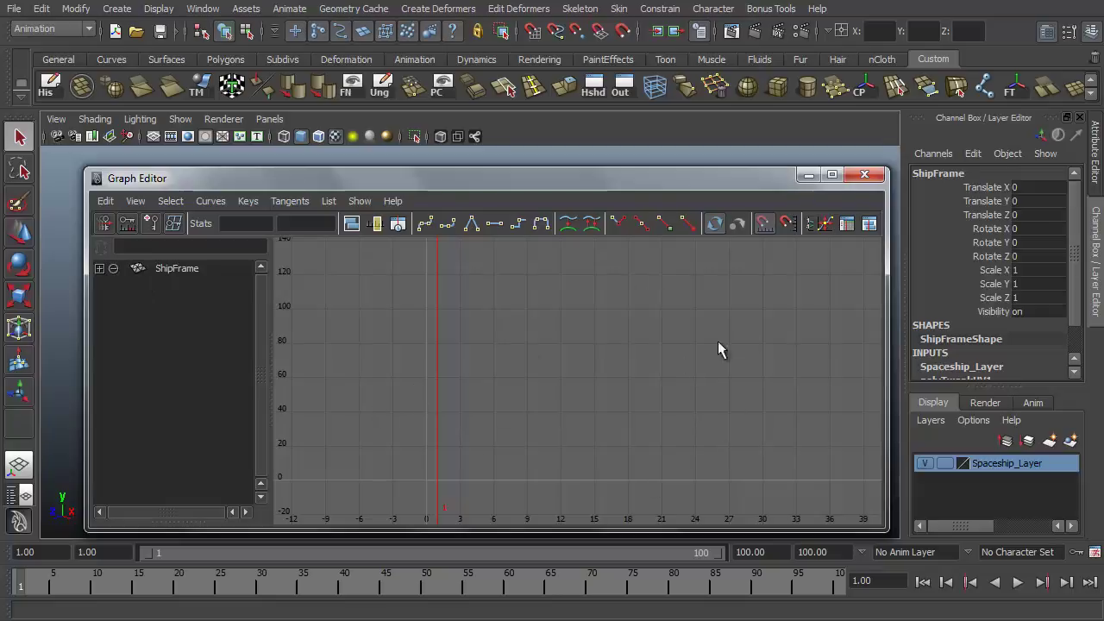
left_click_drag(628, 189, 523, 174)
left_click(546, 341)
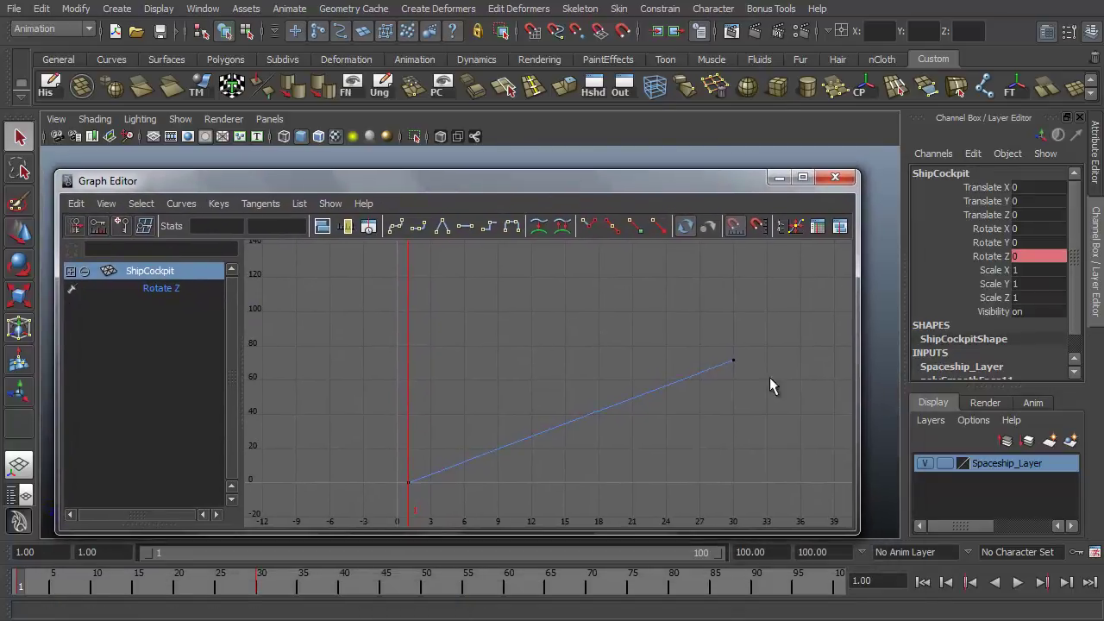
Select the frame-30 end key, read its value 71.791, and scrub the scene to frame 30
key("f")
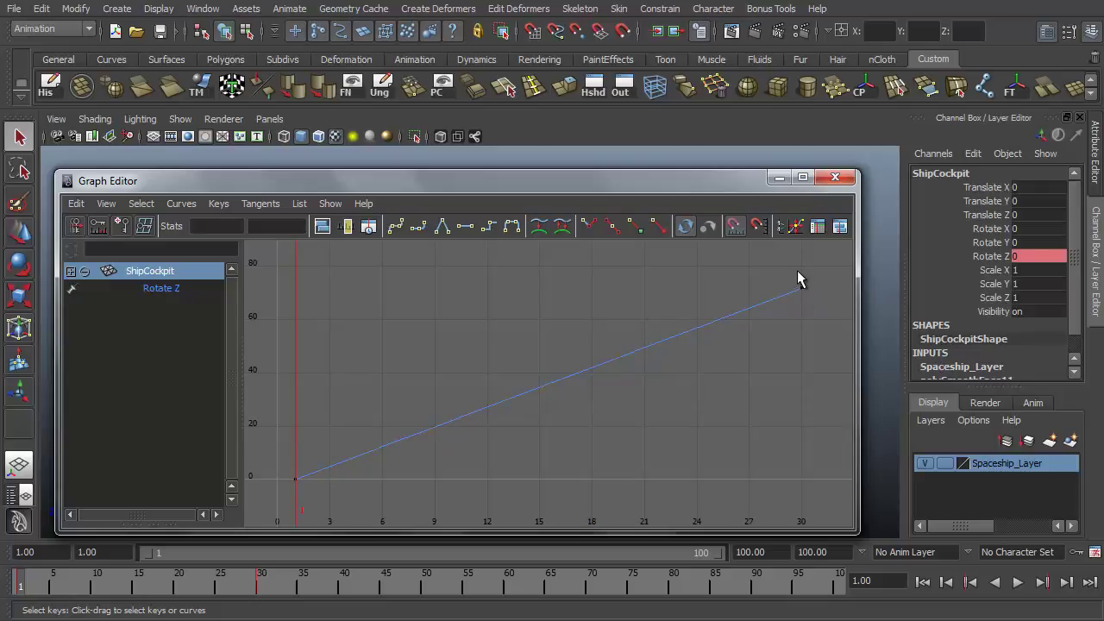
left_click_drag(808, 303, 810, 304)
left_click(205, 236)
left_click(274, 225)
double_click(263, 226)
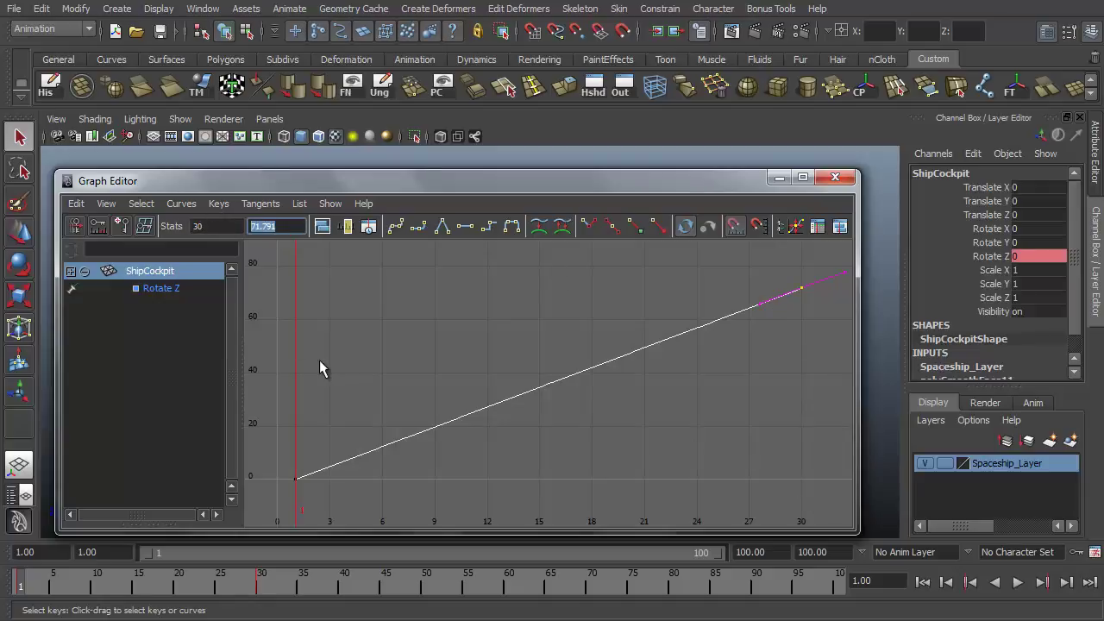
left_click_drag(758, 266, 842, 309)
left_click_drag(73, 584, 261, 597)
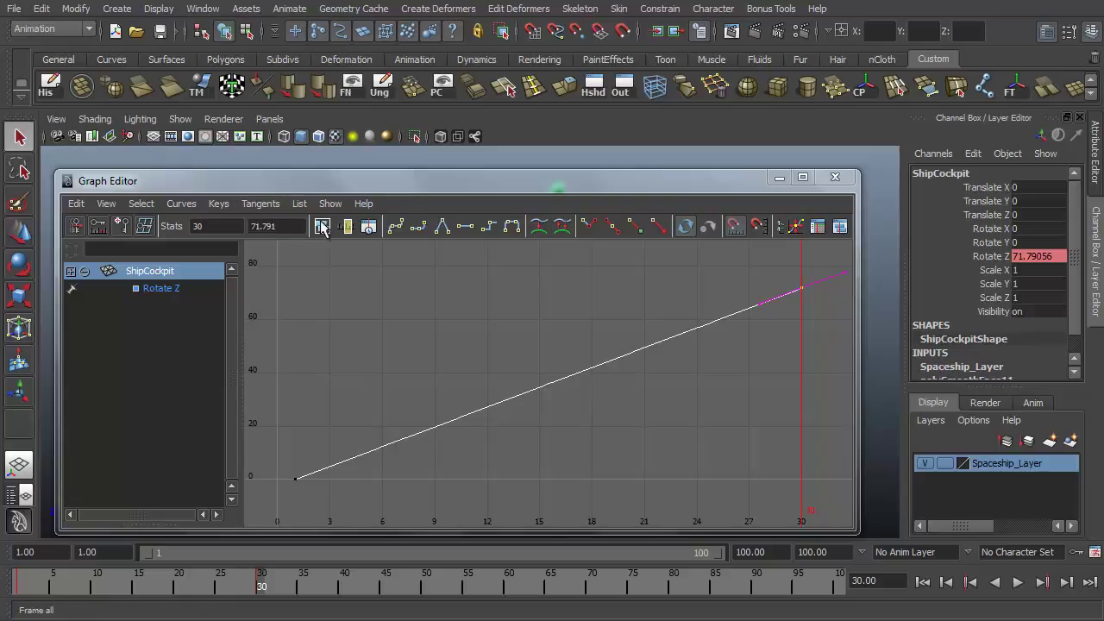
left_click(828, 311)
left_click_drag(402, 383, 267, 514)
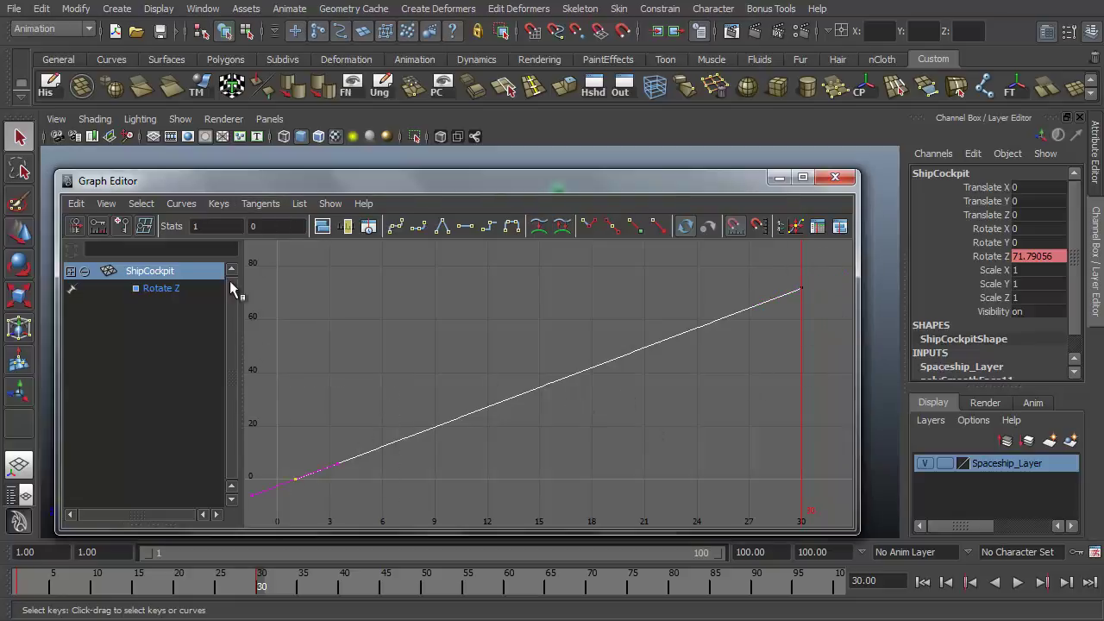
left_click(255, 225)
left_click_drag(824, 350, 747, 255)
left_click(216, 227)
left_click(289, 226)
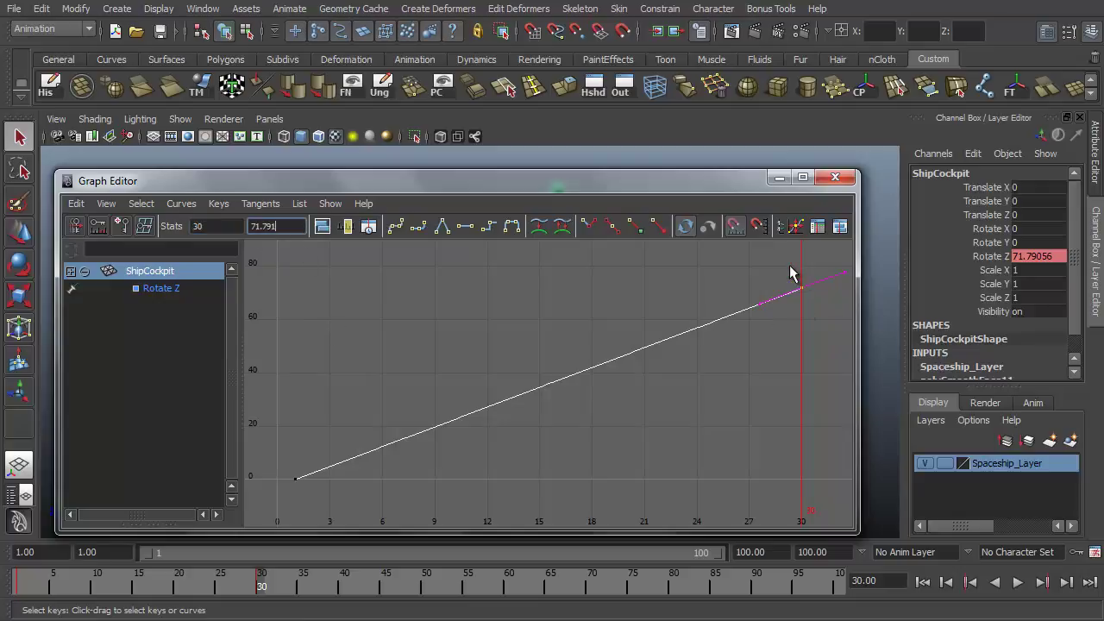
left_click_drag(403, 408, 273, 498)
left_click_drag(829, 324, 828, 326)
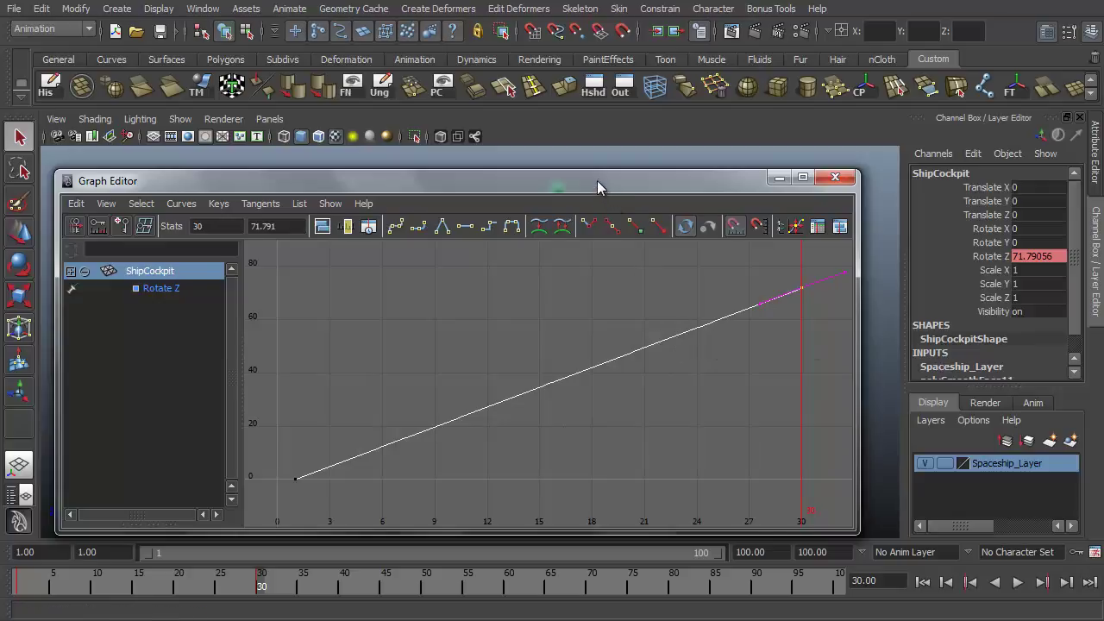
left_click_drag(597, 180, 609, 143)
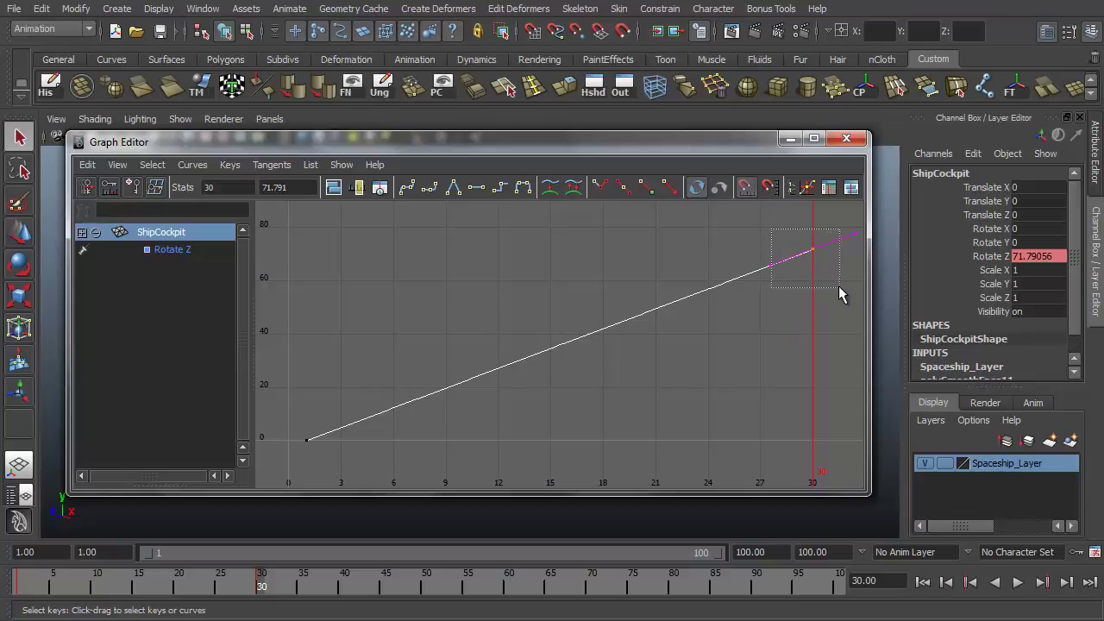
Set the frame-30 Rotate Z key value to 70 and check the open canopy in the viewport
left_click_drag(787, 211, 846, 286)
double_click(297, 187)
double_click(298, 186)
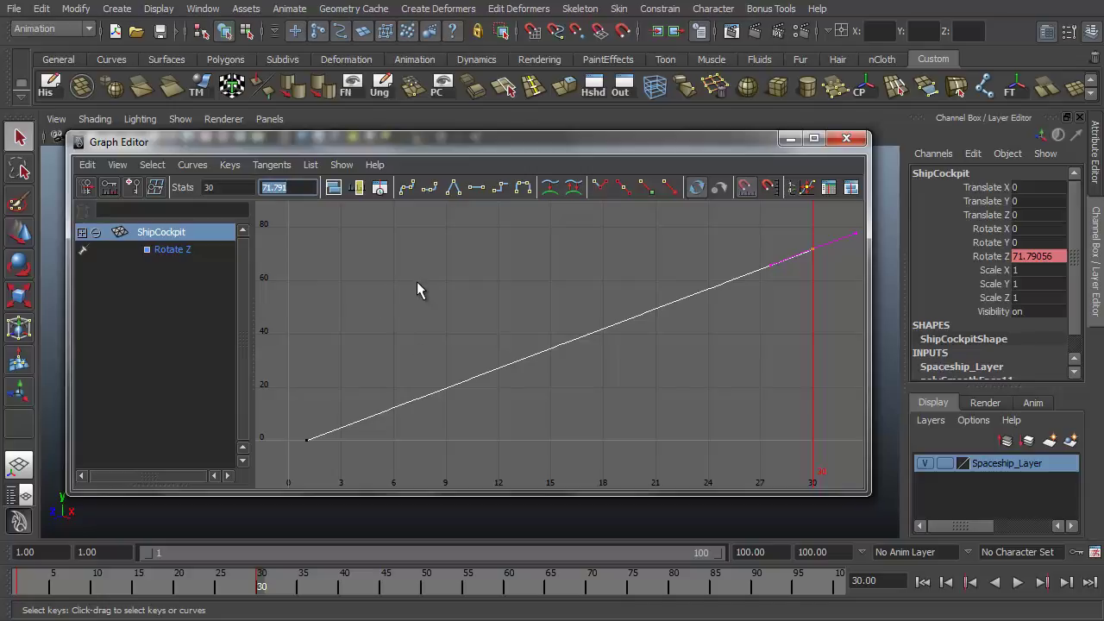
type("70")
key("Return")
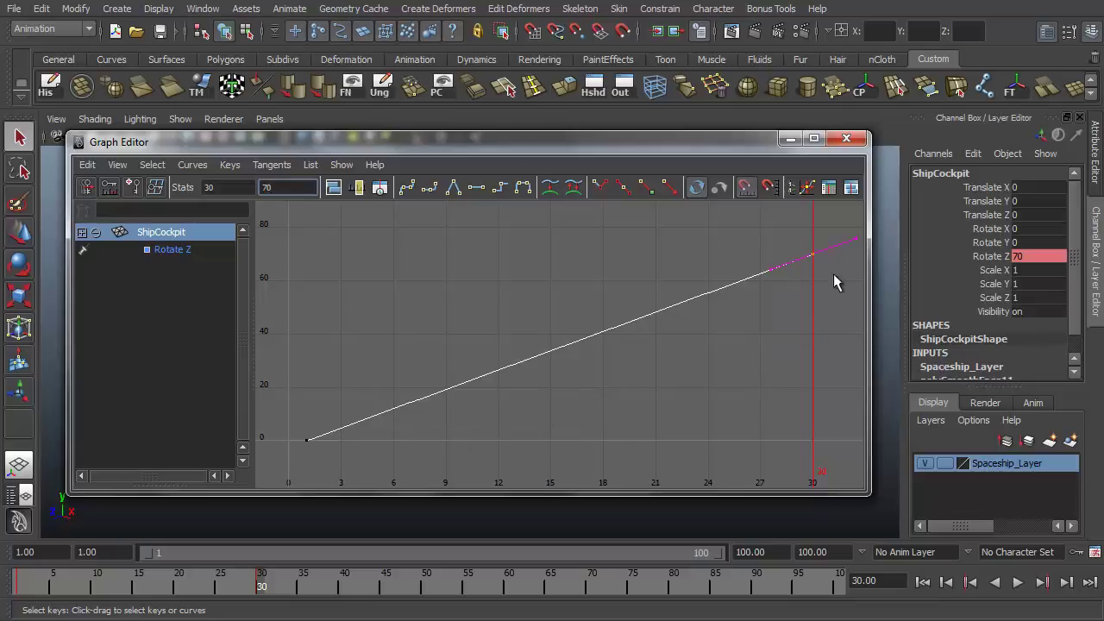
left_click_drag(639, 141, 657, 397)
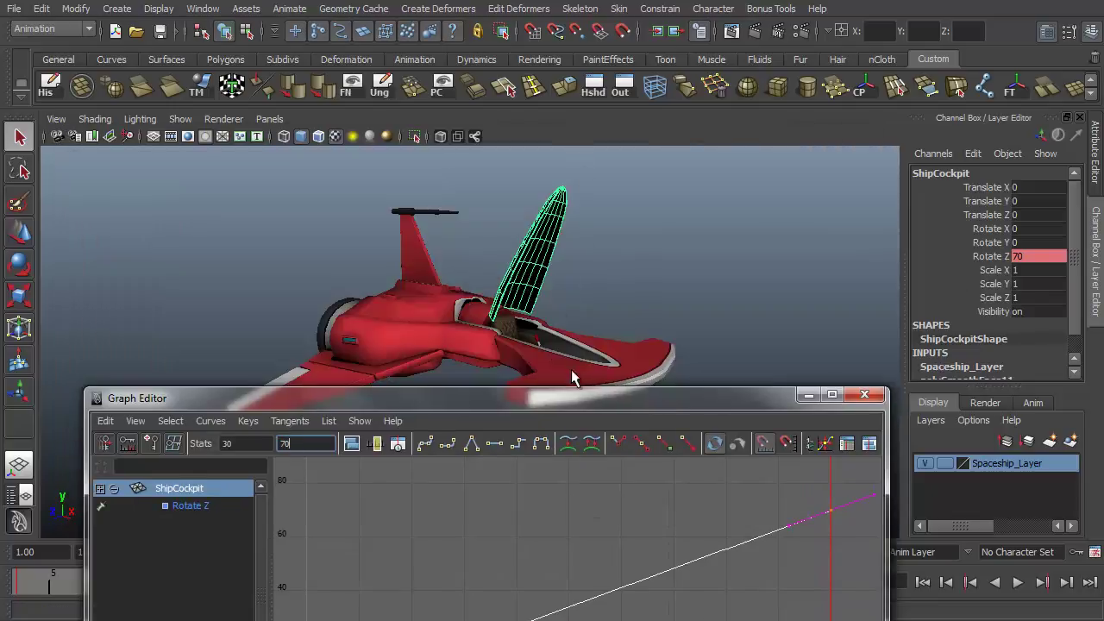
left_click_drag(561, 398, 524, 164)
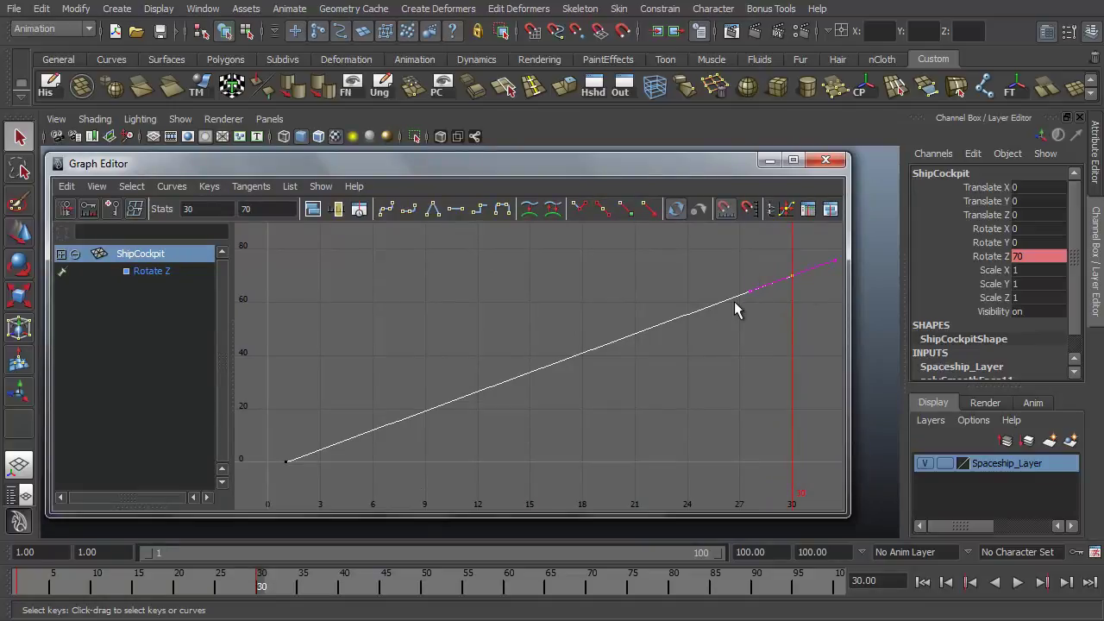
Slide the end Rotate Z key from frame 30 to frame 10, where it reads 43.806
key("w")
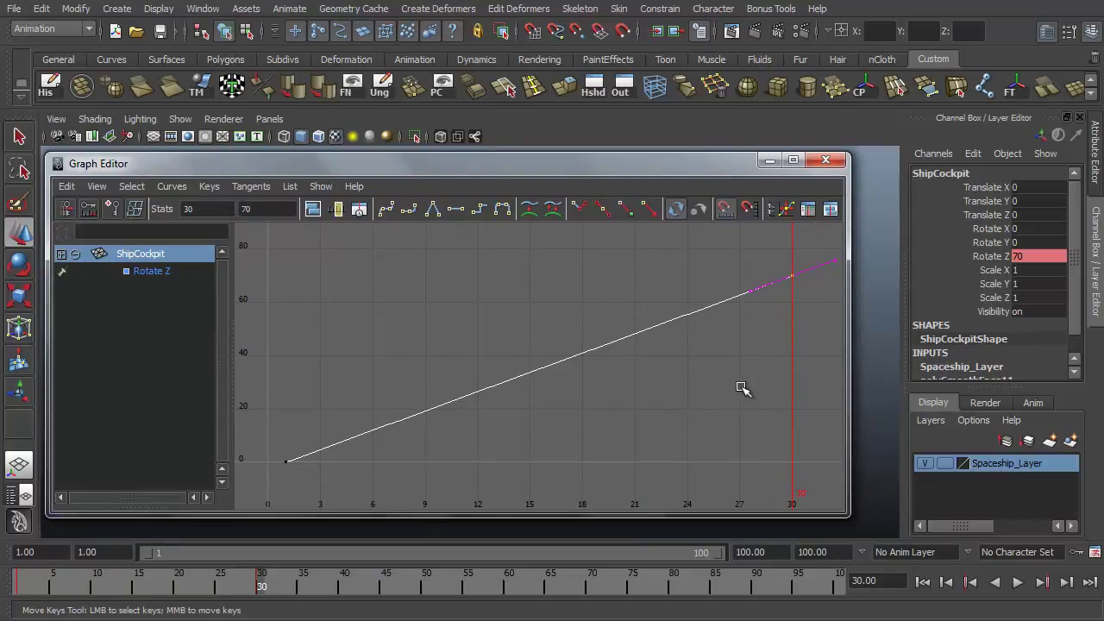
left_click_drag(724, 260, 820, 302)
left_click_drag(742, 379, 813, 313)
middle_click_drag(793, 275, 442, 346)
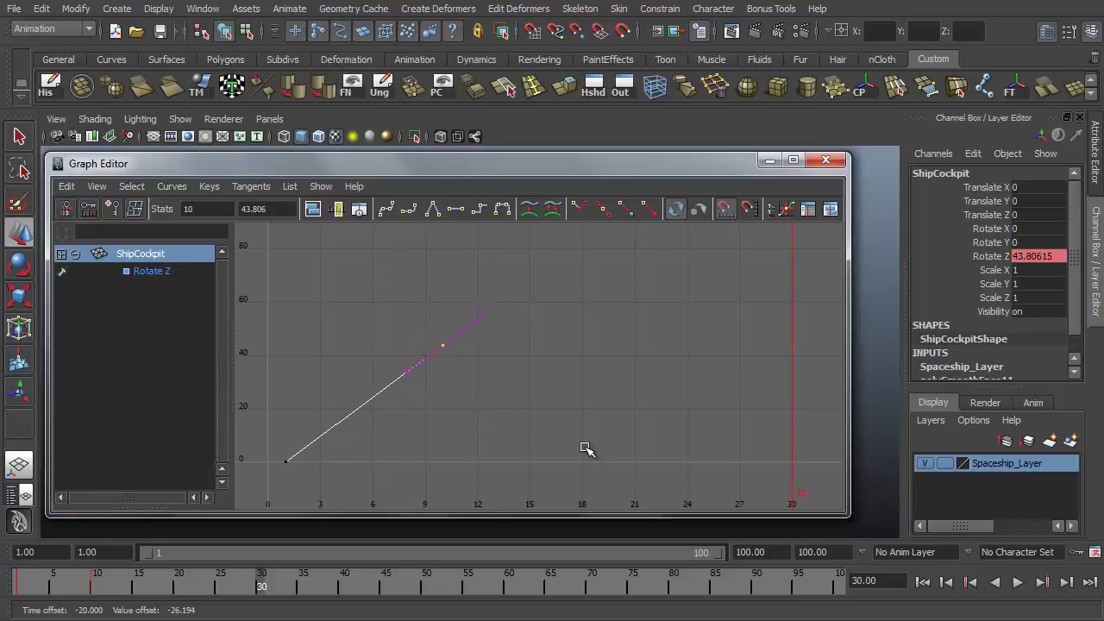
double_click(207, 207)
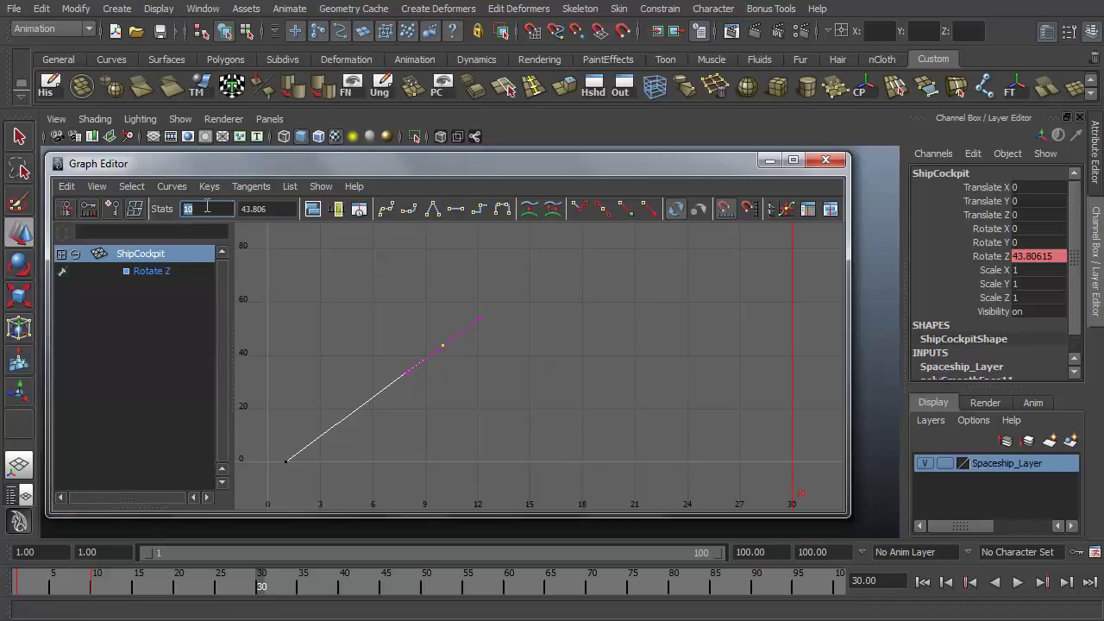
double_click(272, 208)
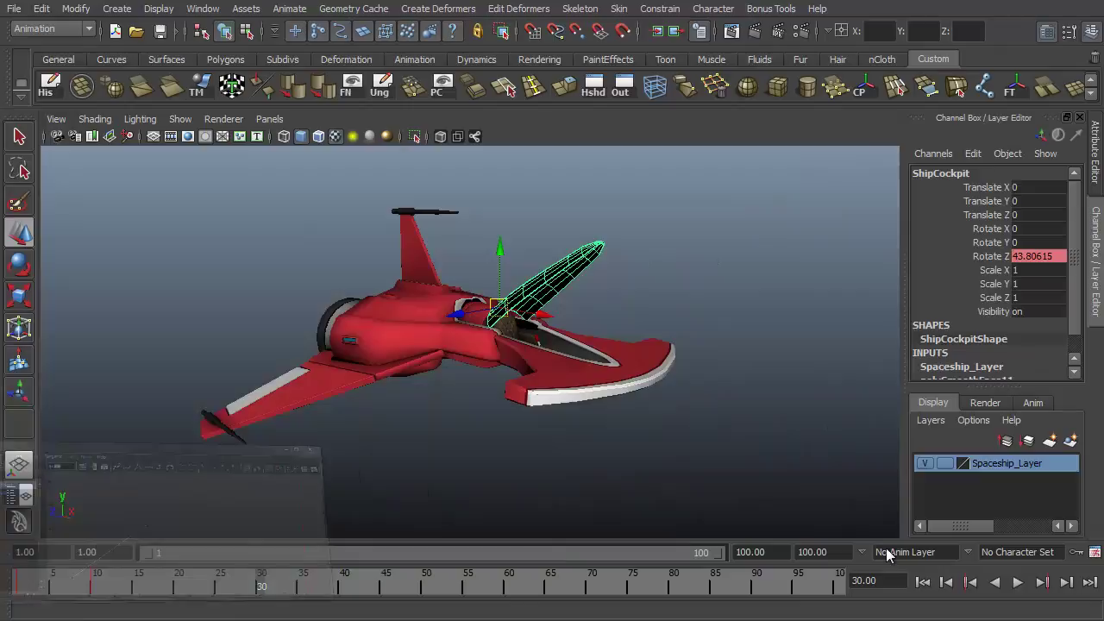
Close the Graph Editor, play the animation from frame 1, and stop at frame 10
left_click(769, 160)
left_click(925, 583)
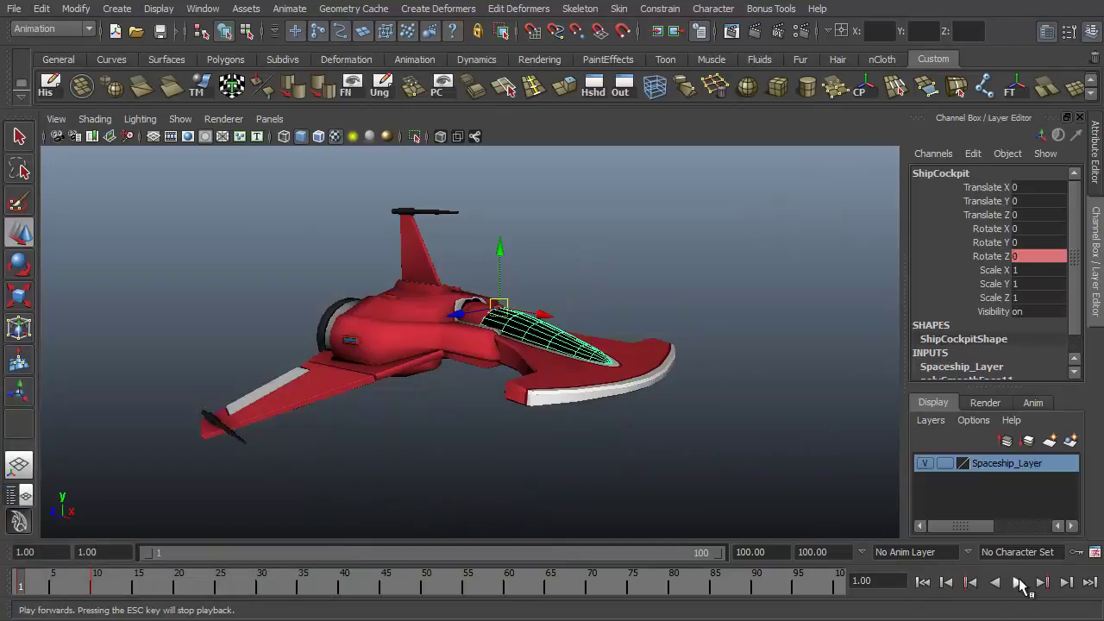
left_click(1019, 583)
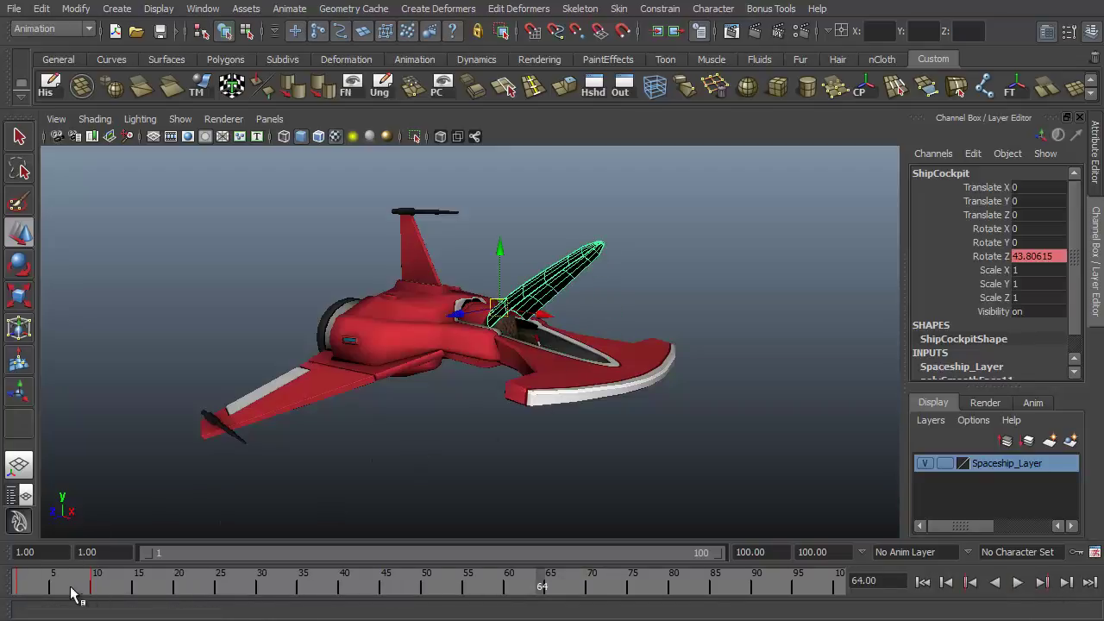
left_click_drag(76, 591, 95, 594)
key("Escape")
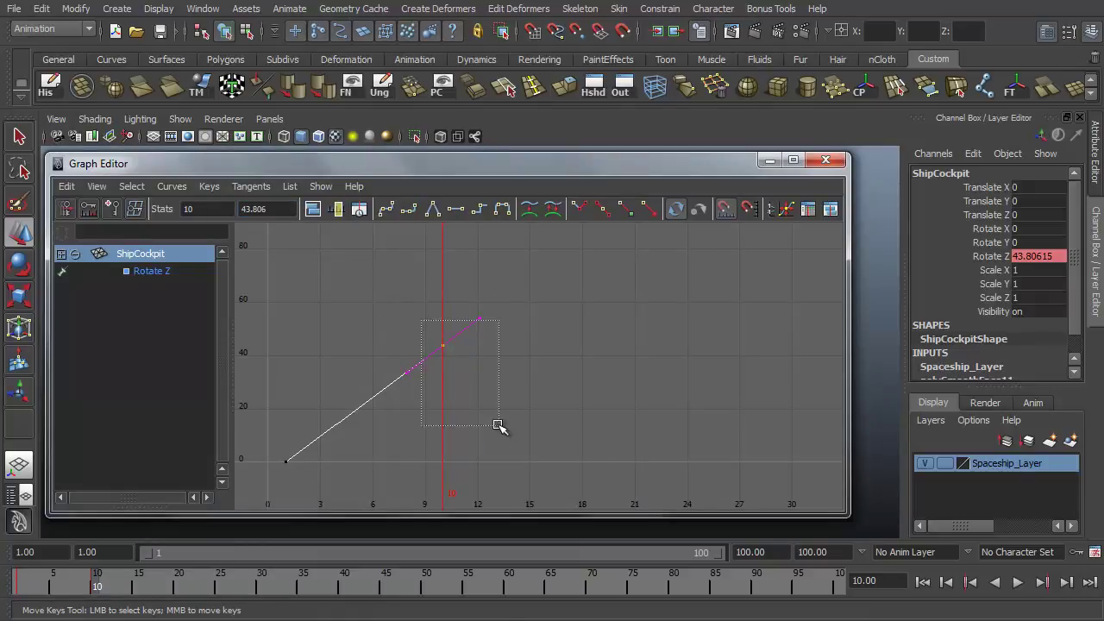
Set the frame-10 Rotate Z key value to 70
double_click(281, 209)
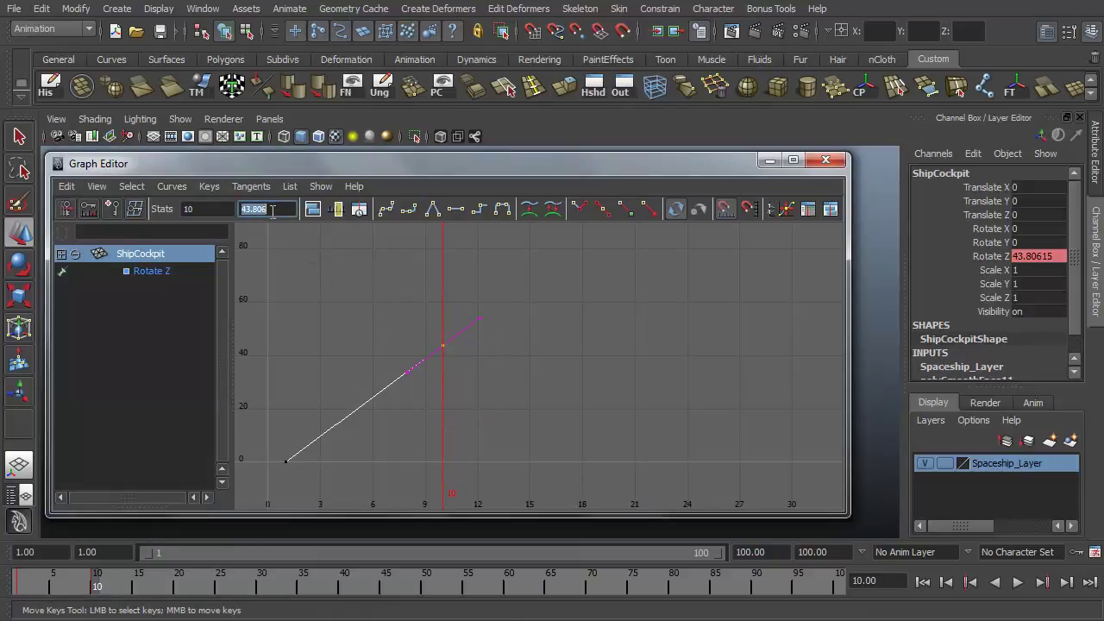
type("70")
key("Return")
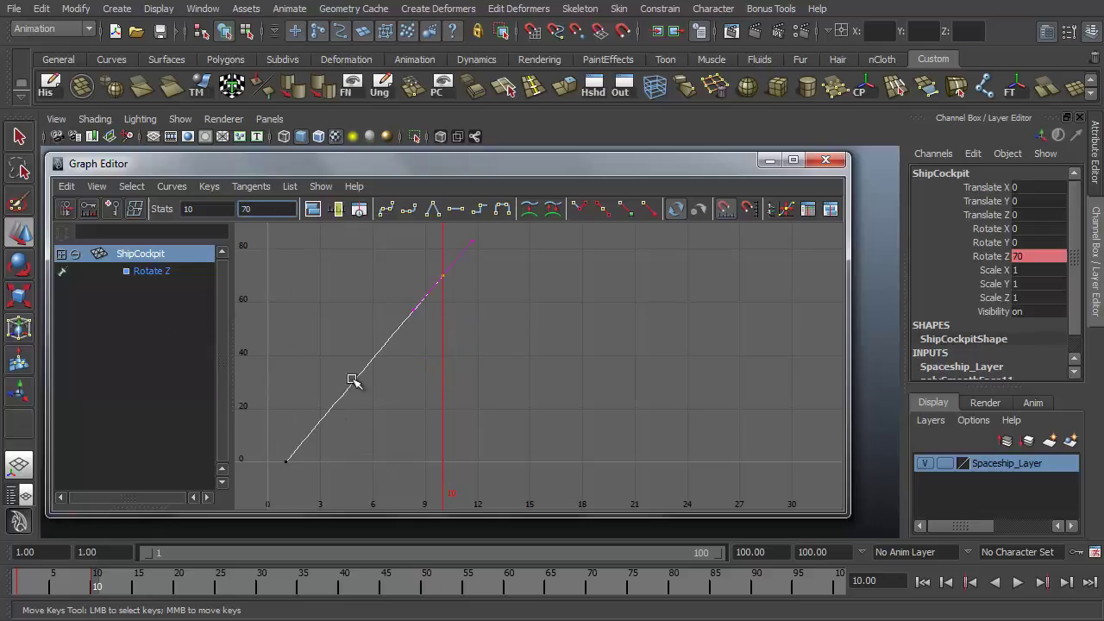
Close the Graph Editor, play the faster canopy opening from frame 1, and rewind
left_click(770, 161)
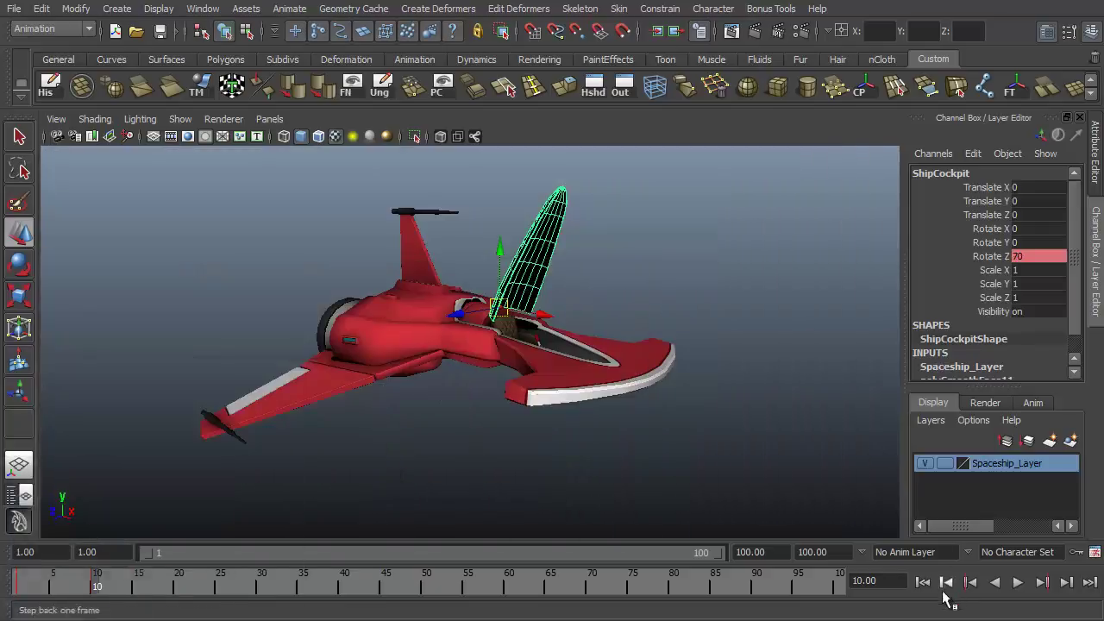
left_click(922, 583)
left_click(1018, 583)
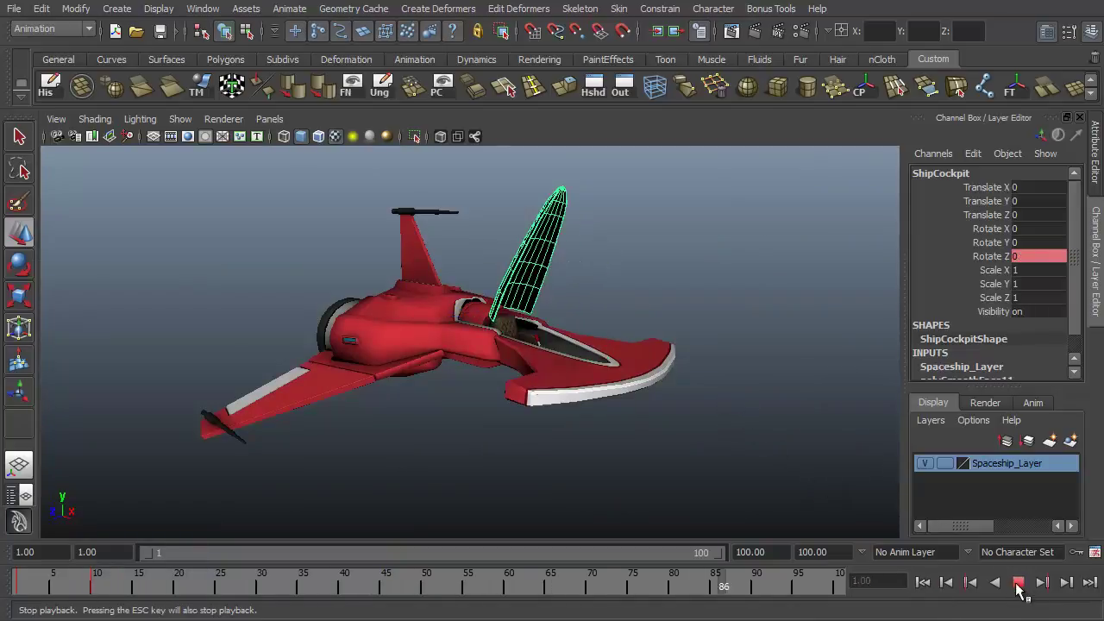
left_click(1017, 582)
left_click(922, 582)
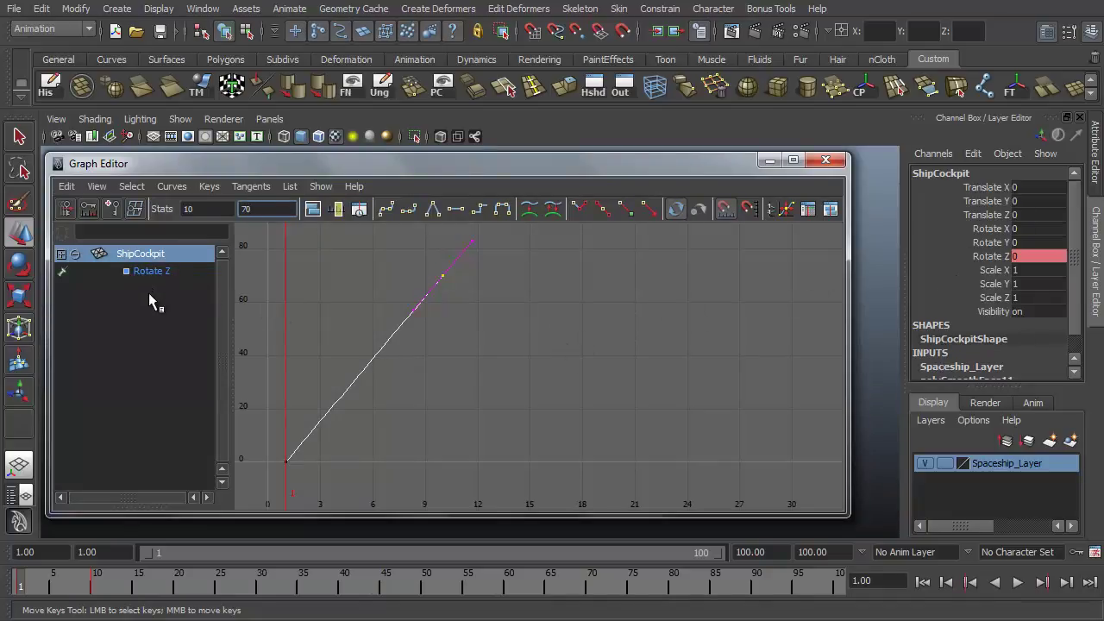
Close the Graph Editor and orbit to a higher front view of the ship
left_click(770, 161)
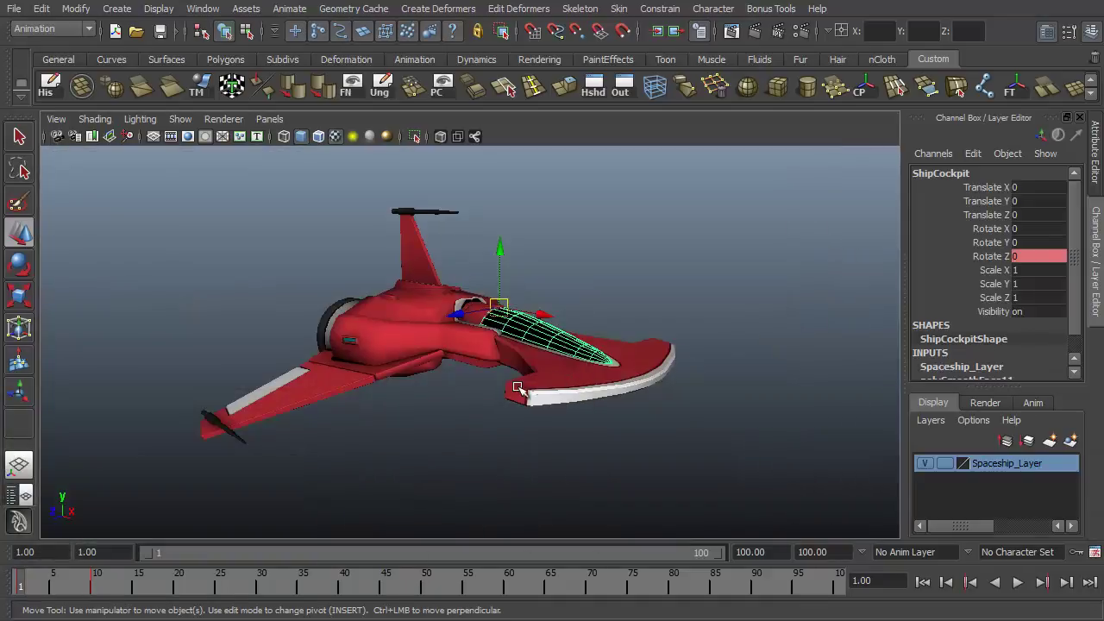
left_click_drag(521, 389, 647, 403, "alt")
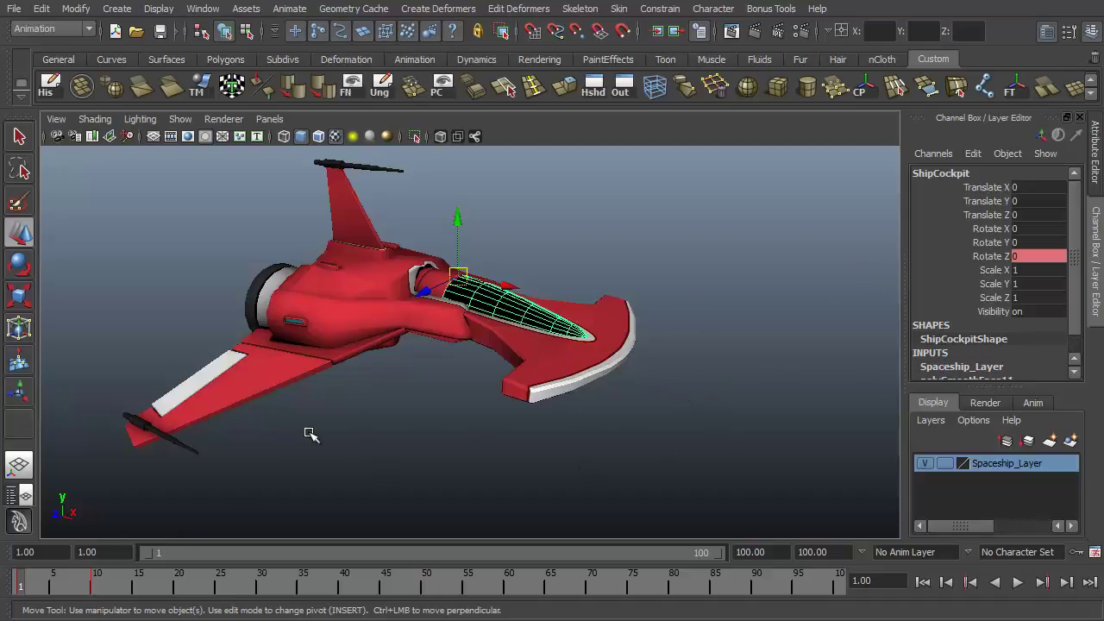
left_click_drag(83, 591, 17, 578)
Key the canopy's translation, stop at frame 25, and drag it away to Translate Z -57.31217
key("shift+w")
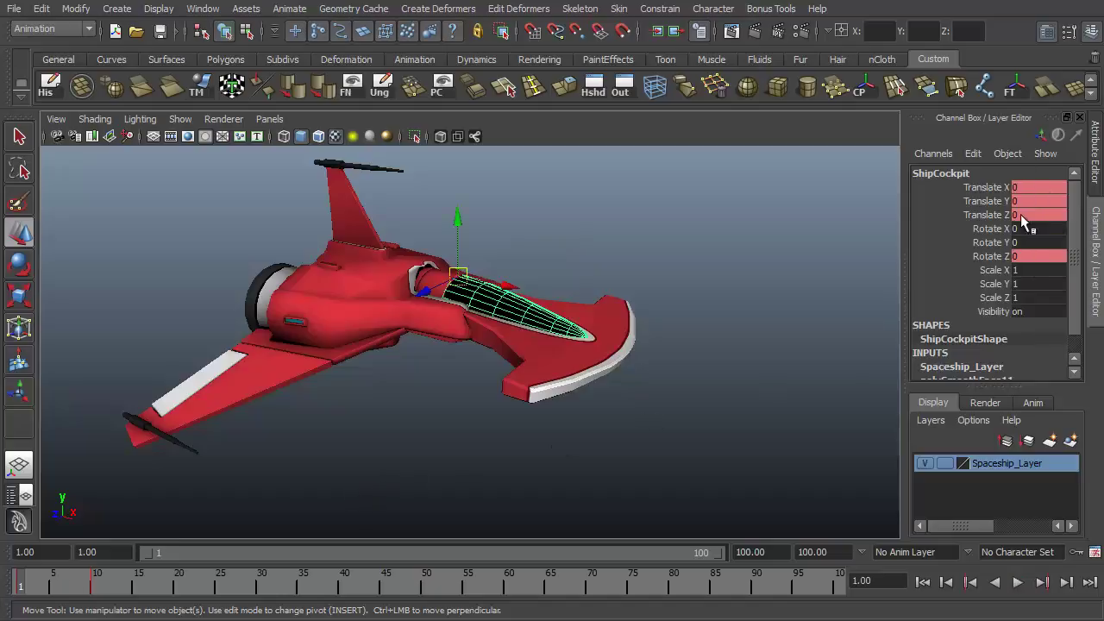
key("alt+v")
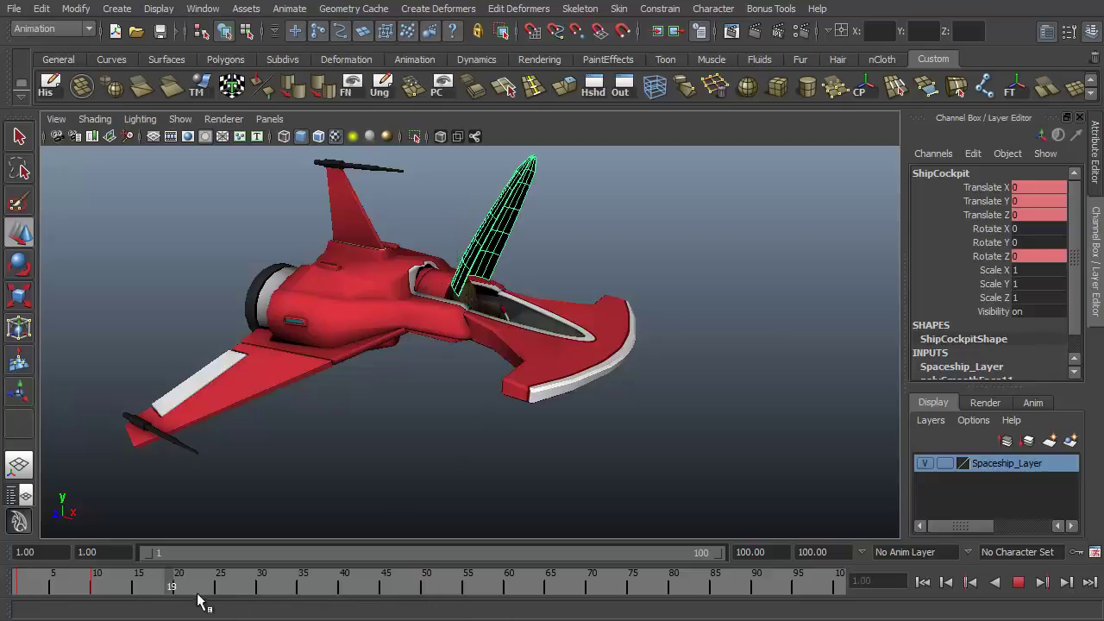
left_click(219, 589)
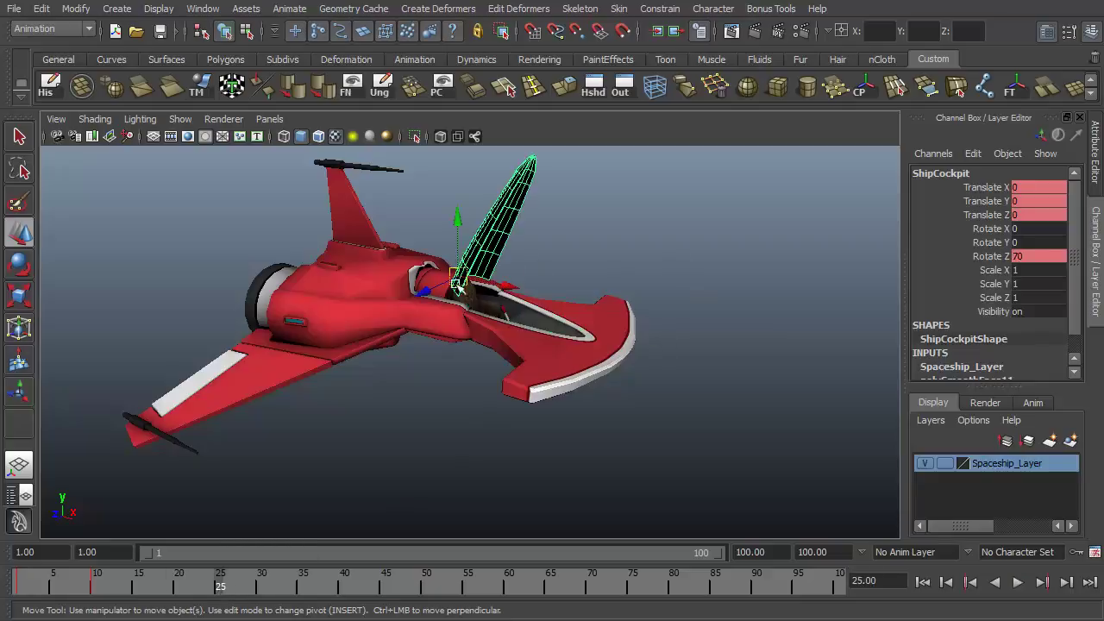
left_click_drag(492, 280, 814, 296)
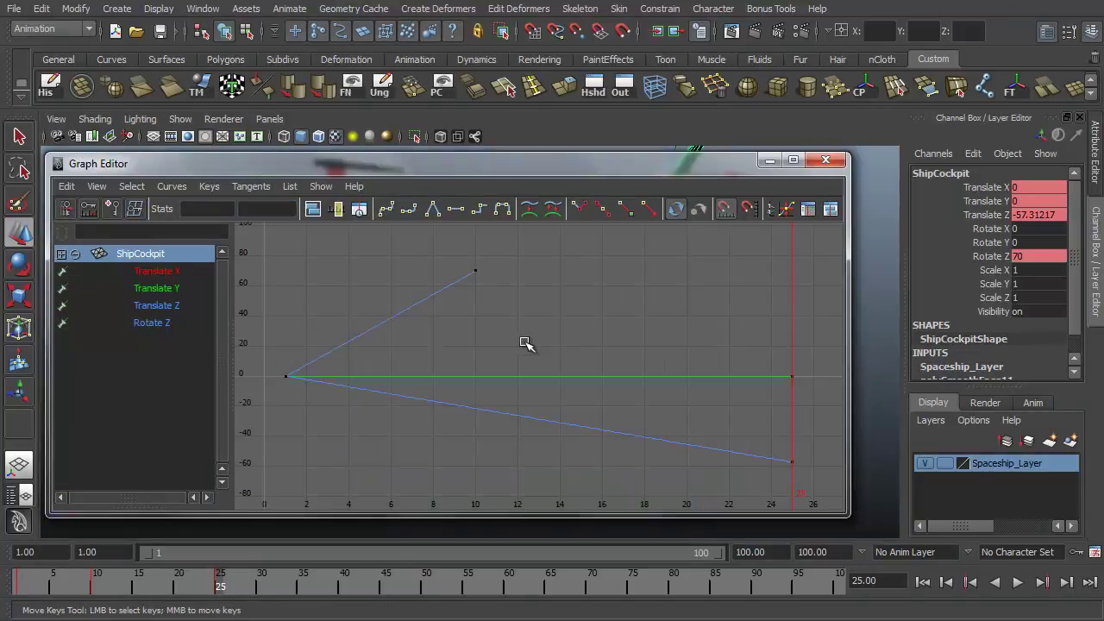
Browse ShipCockpit's Translate X, Y, Z and Rotate Z curves one at a time
left_click(164, 270)
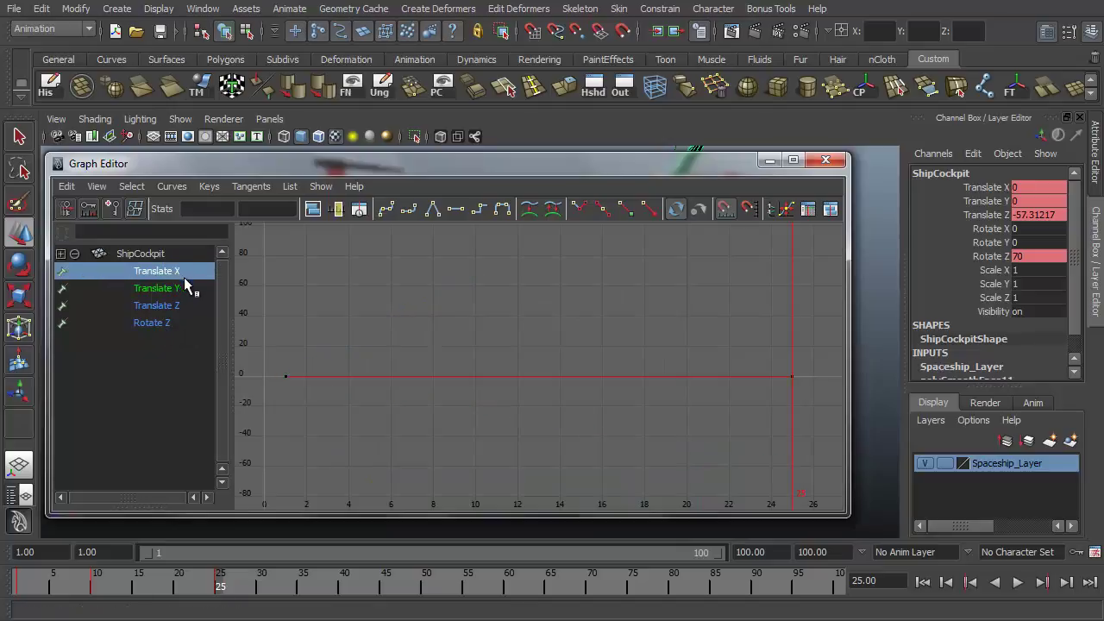
left_click(178, 287)
left_click(178, 304)
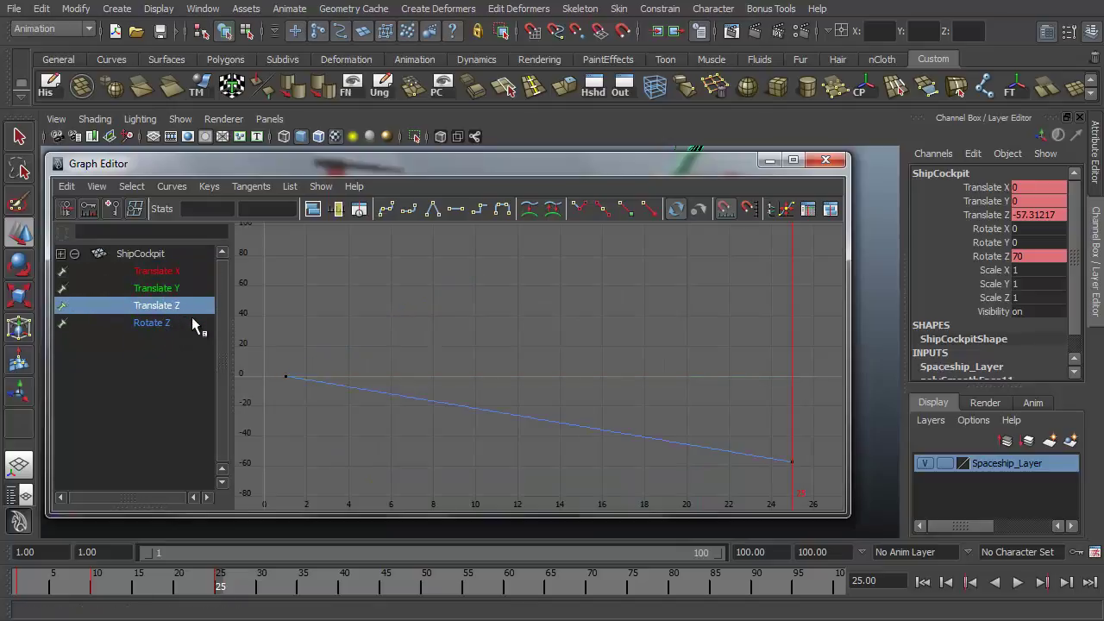
left_click(201, 322)
left_click_drag(175, 275, 177, 289)
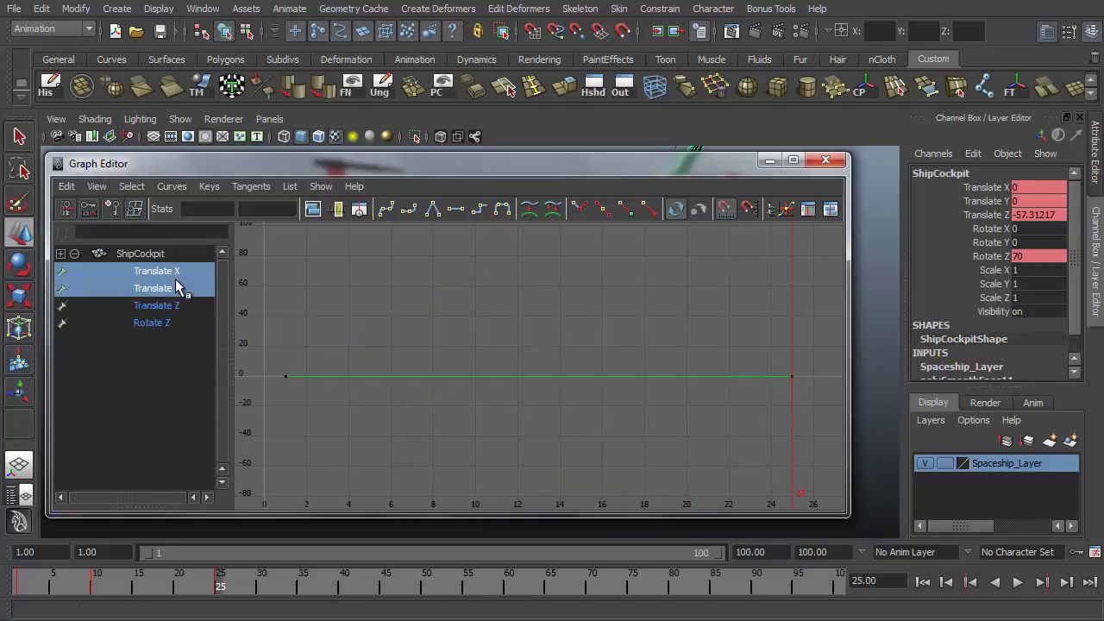
left_click(172, 290)
left_click(175, 268)
left_click(180, 286)
left_click(177, 306)
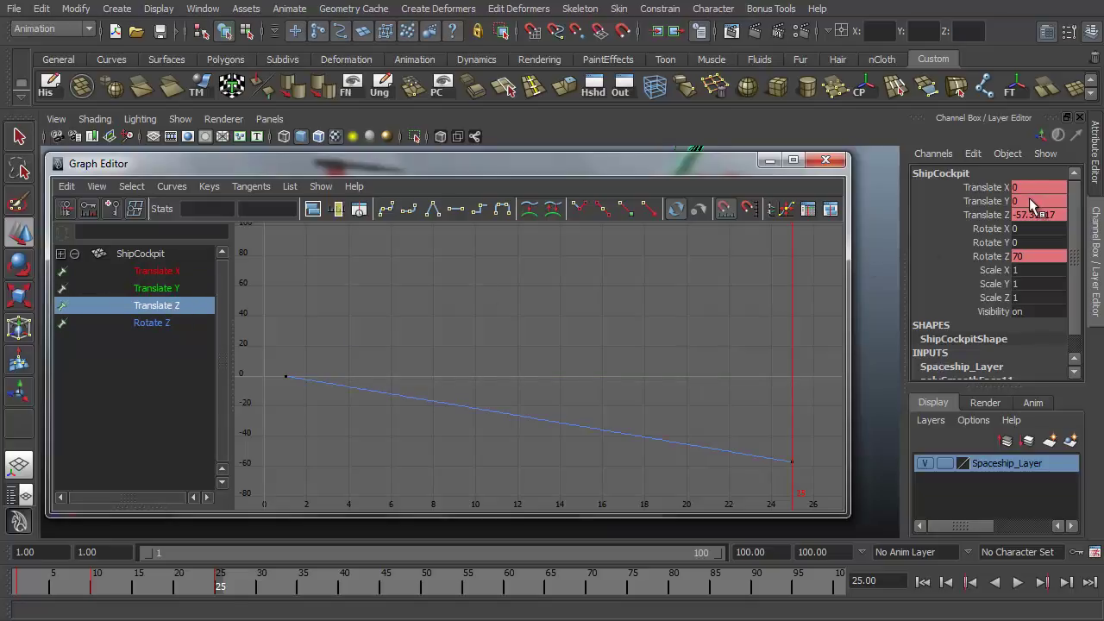
Display the flat Translate X and Translate Y curves together
left_click(189, 268)
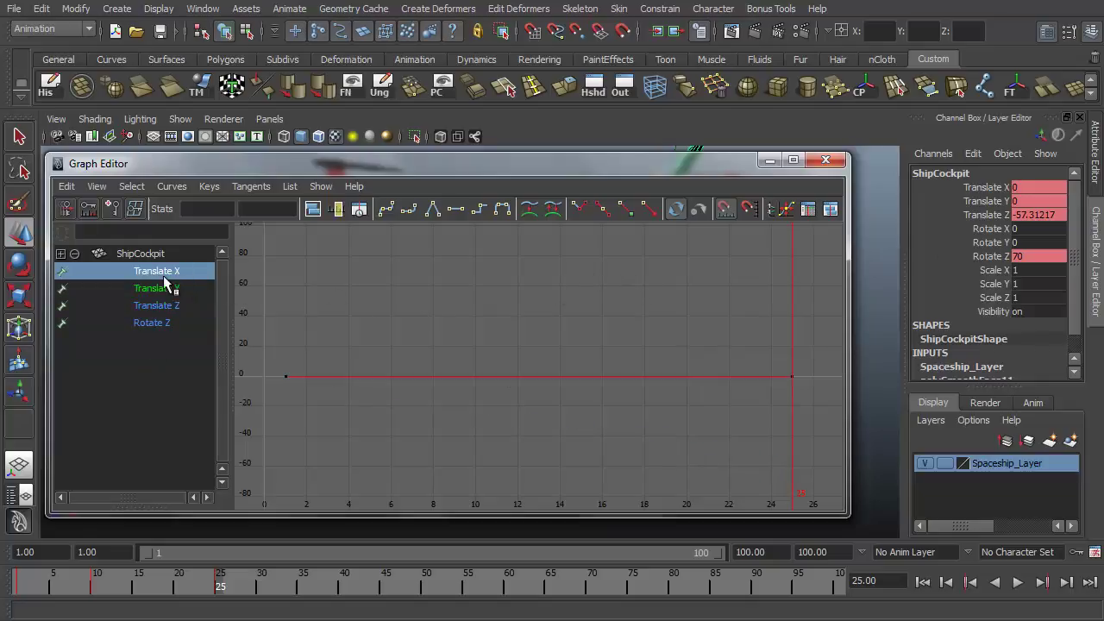
left_click(173, 290)
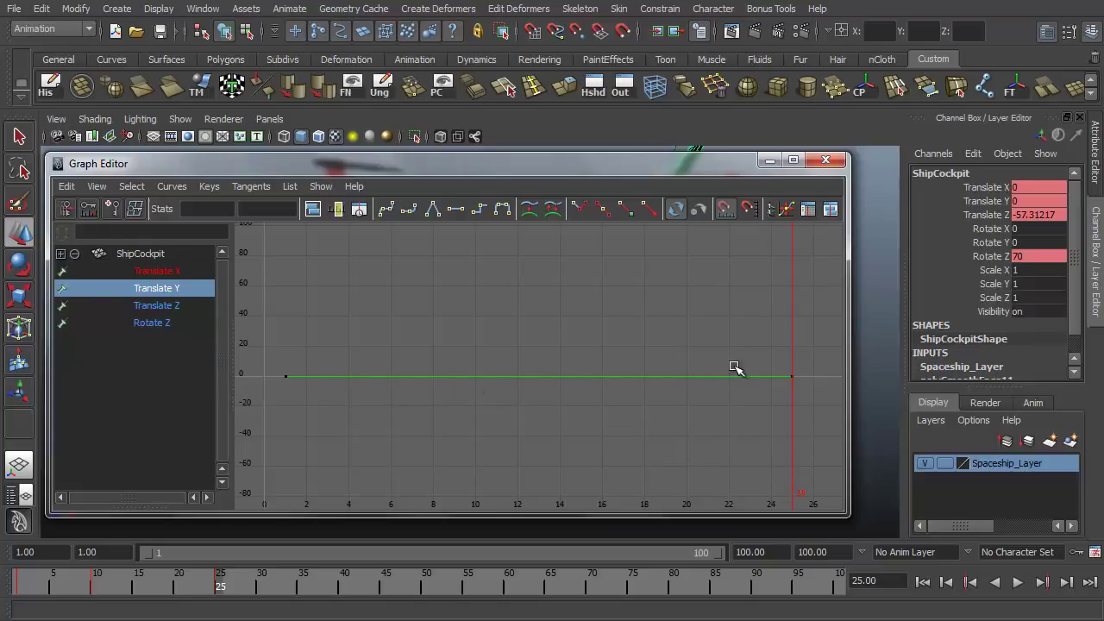
left_click(170, 272, "ctrl")
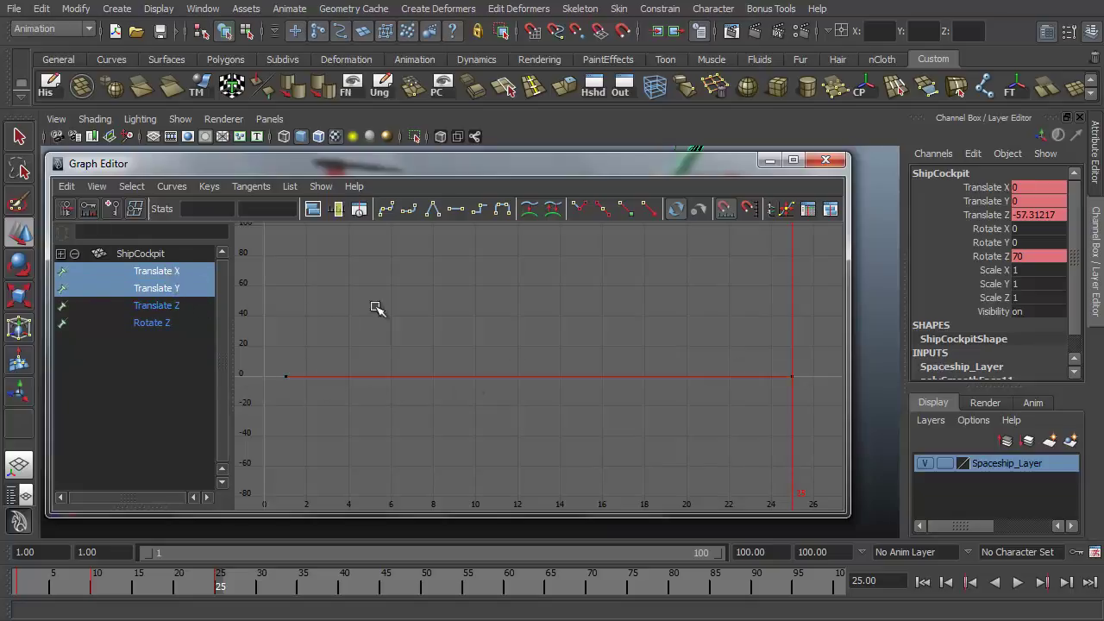
left_click(142, 271)
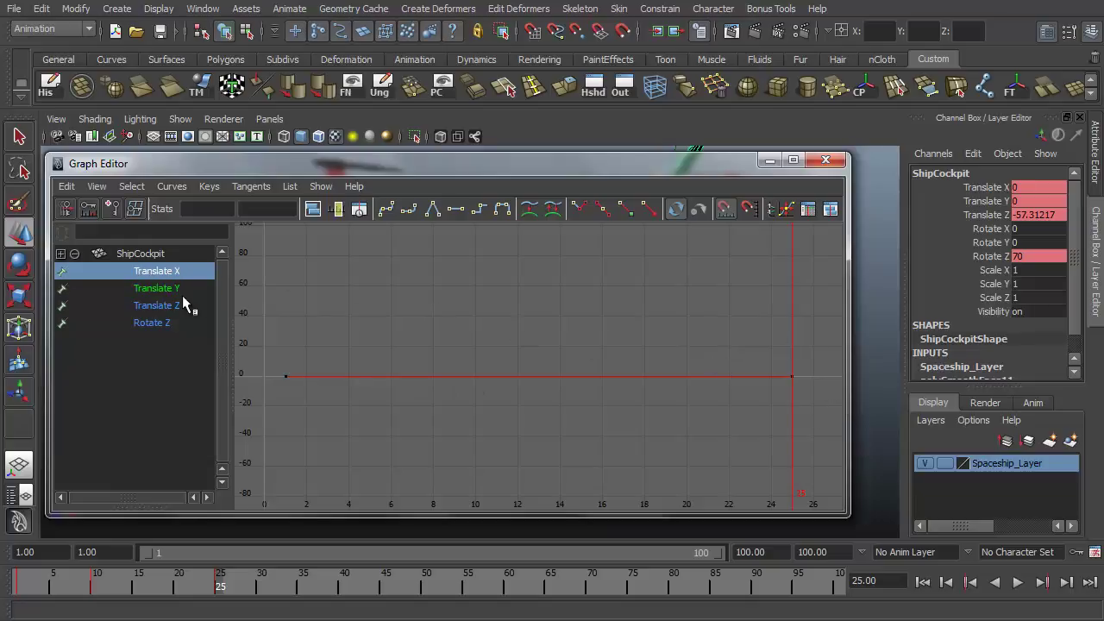
left_click(163, 290, "ctrl")
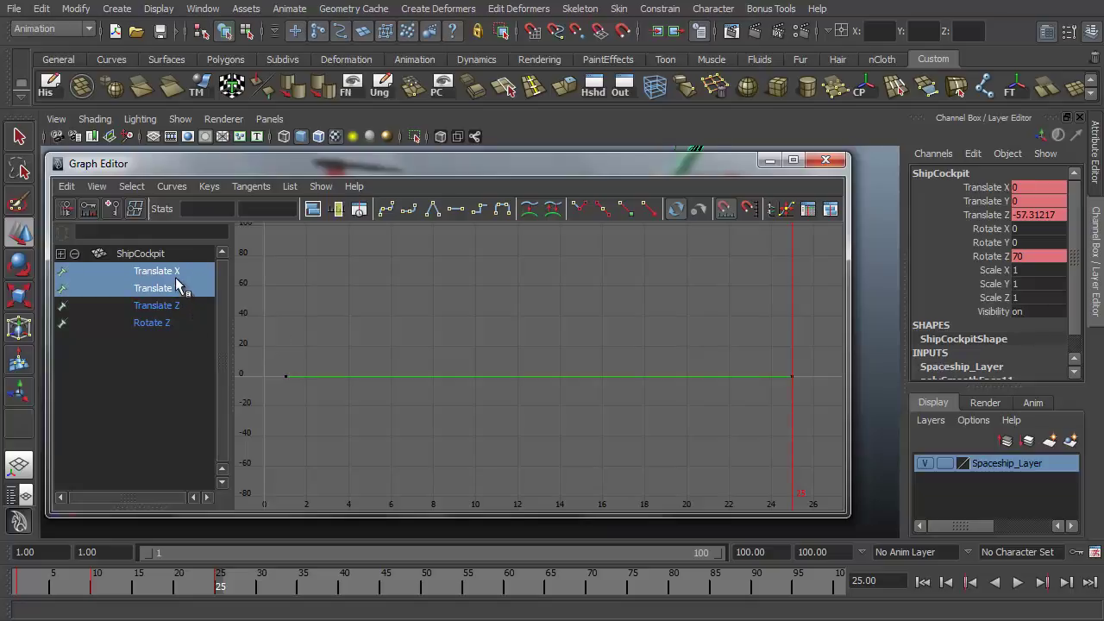
Delete all keys on the flat Translate X and Translate Y curves
left_click_drag(253, 348, 824, 424)
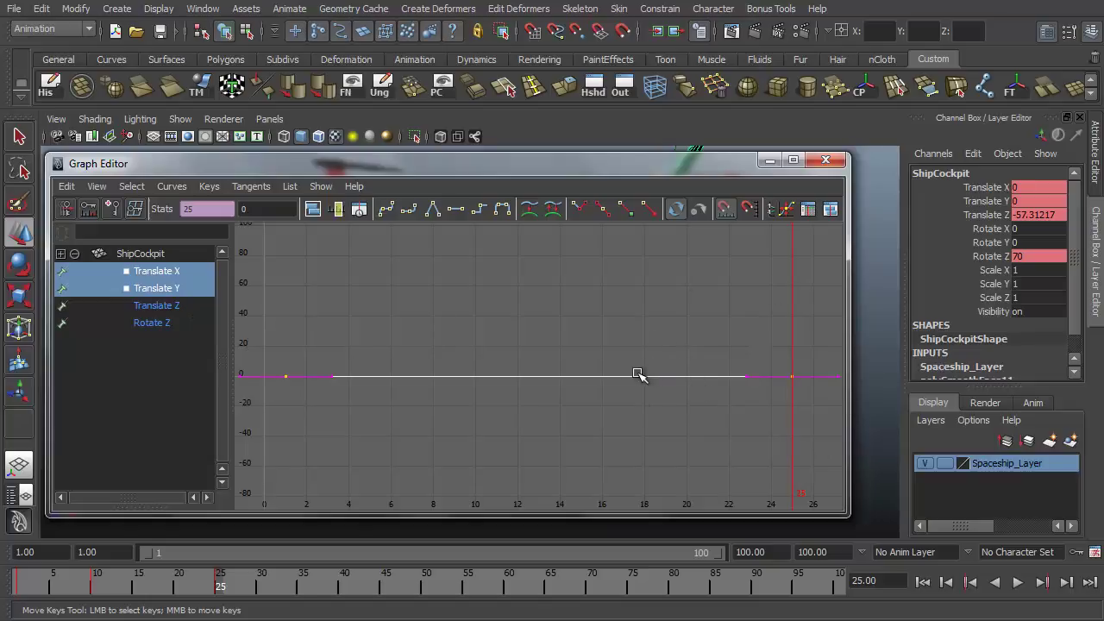
key("Delete")
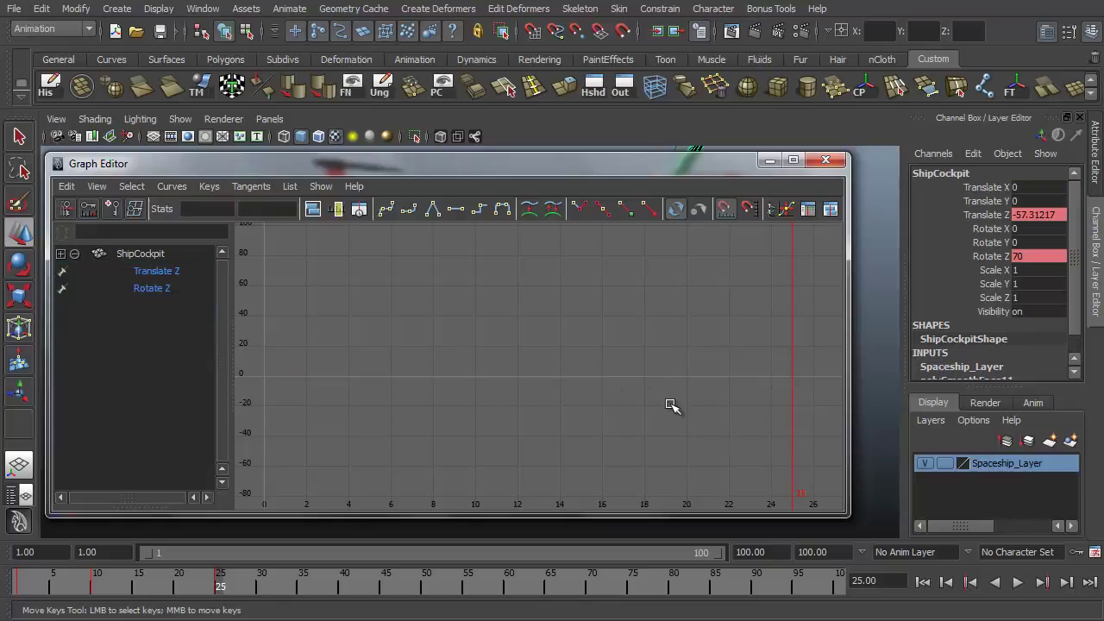
left_click(172, 271)
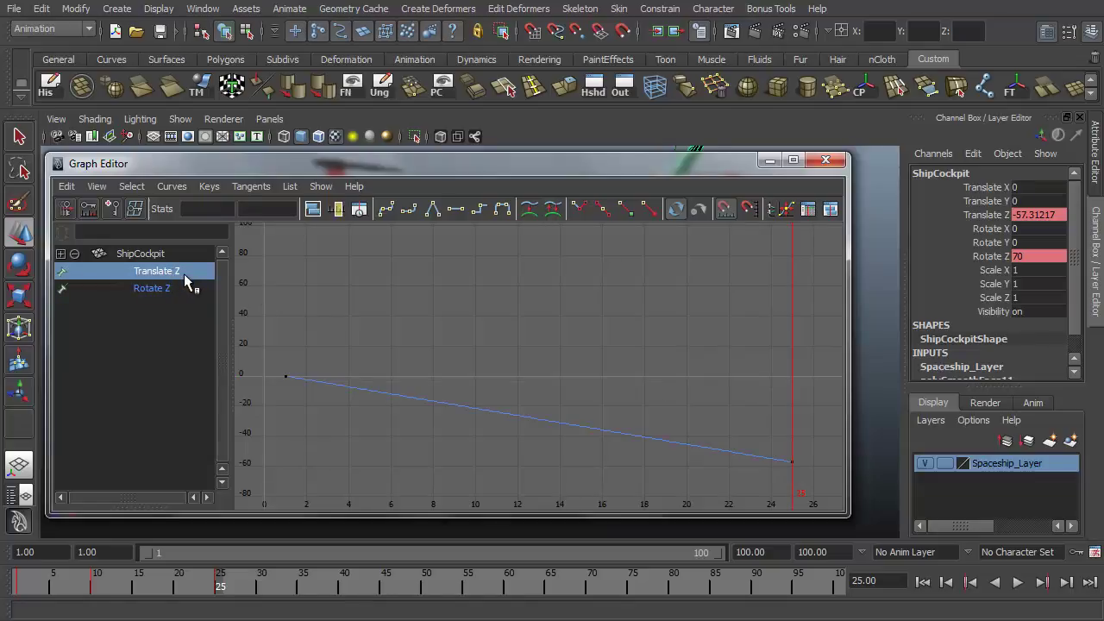
left_click(161, 288)
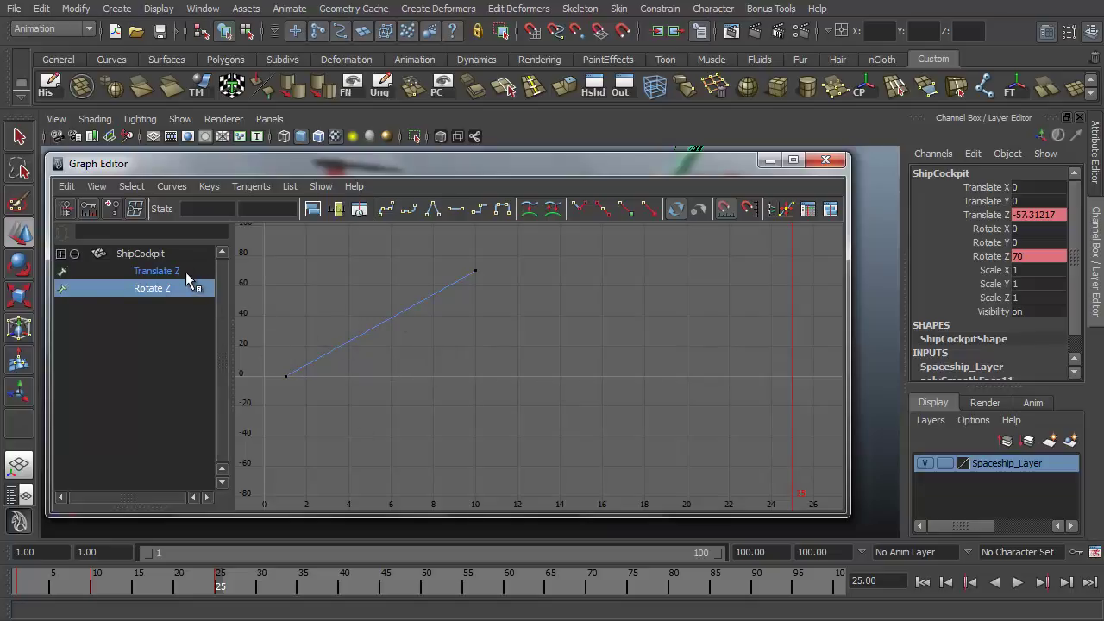
Compare the remaining Translate Z and Rotate Z curves, alone and together
left_click(152, 270)
left_click(157, 286)
left_click(158, 273)
left_click(152, 290)
left_click(151, 271)
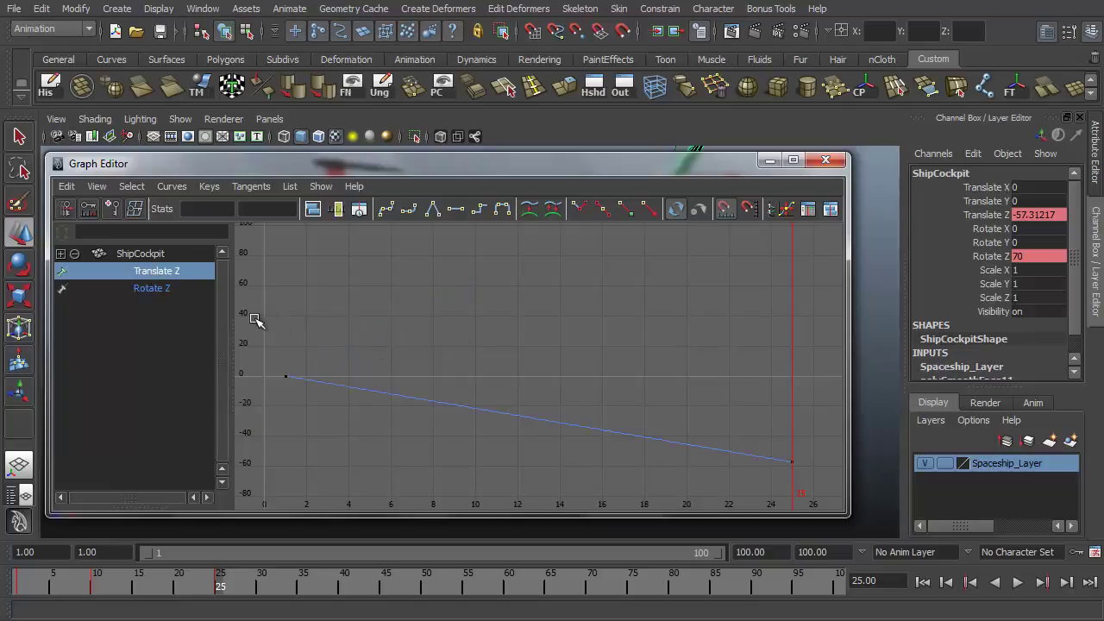
left_click(146, 248)
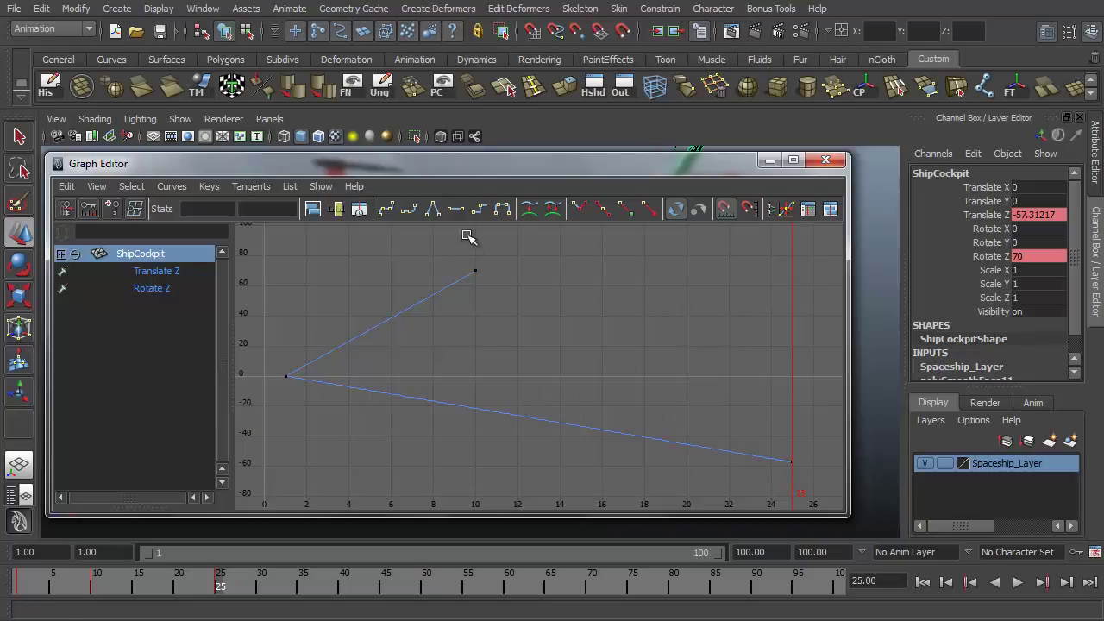
mouse_move(443, 161)
left_mouse_down()
mouse_move(467, 195)
mouse_move(497, 207)
mouse_move(491, 233)
mouse_move(534, 163)
mouse_move(457, 150)
left_mouse_up()
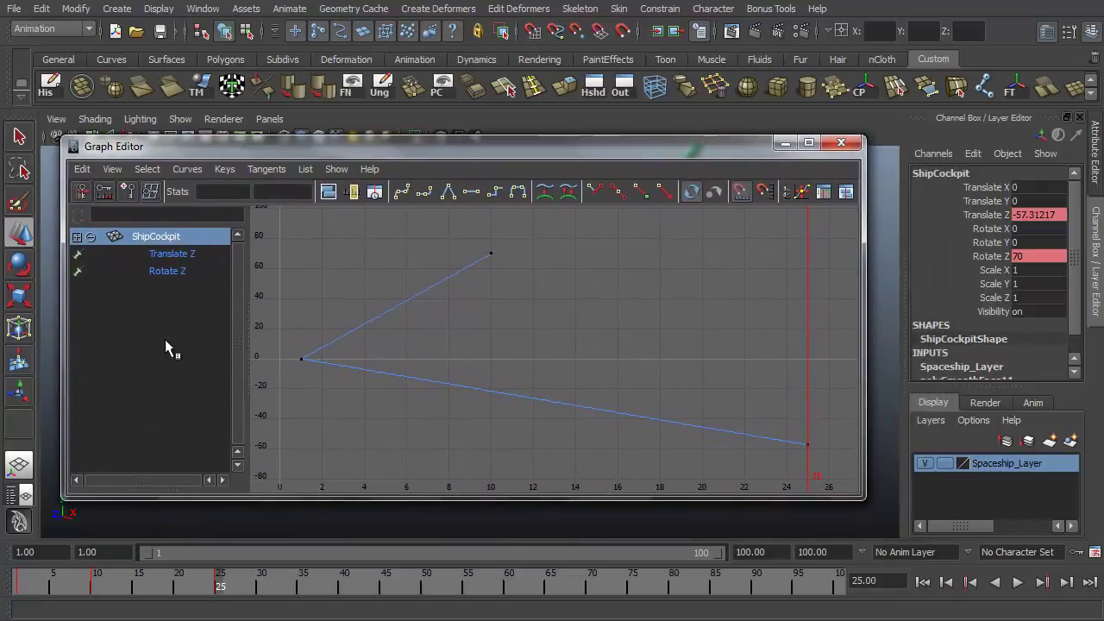
left_click(185, 255)
left_click(180, 272)
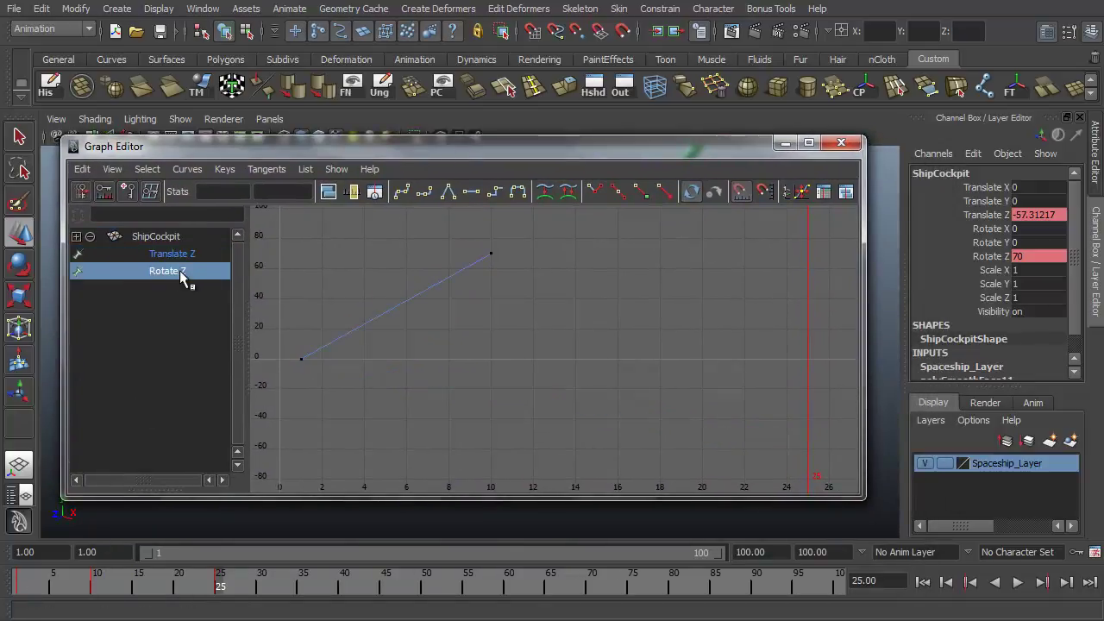
Close the Graph Editor, preview the cover opening over the first frames, and rewind to frame 1
left_click(785, 144)
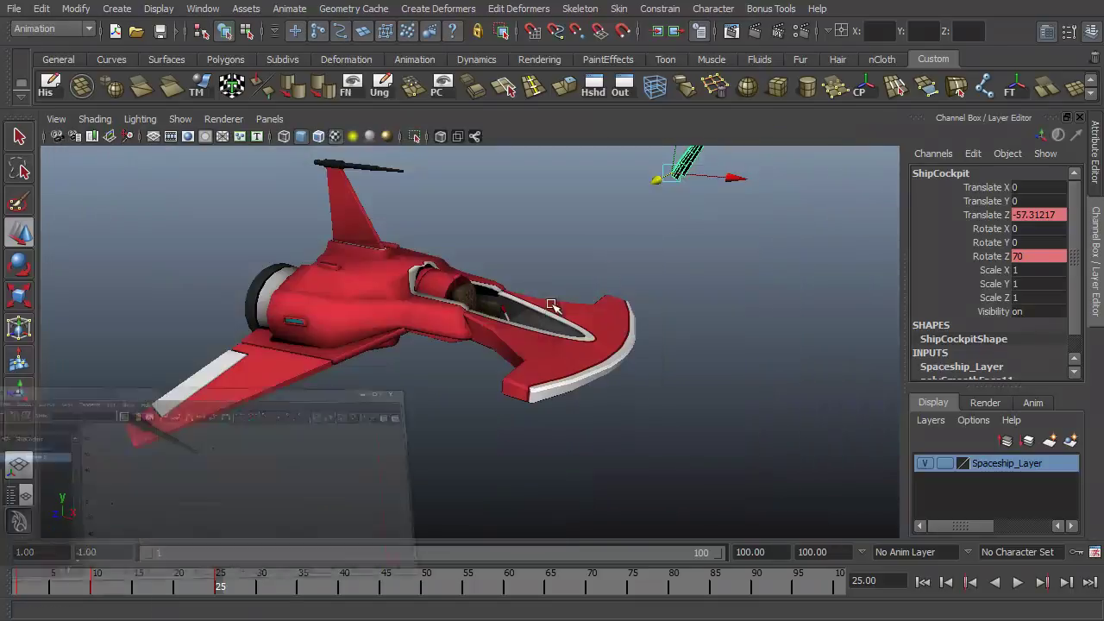
left_click_drag(39, 585, 535, 401)
key("alt+shift+v")
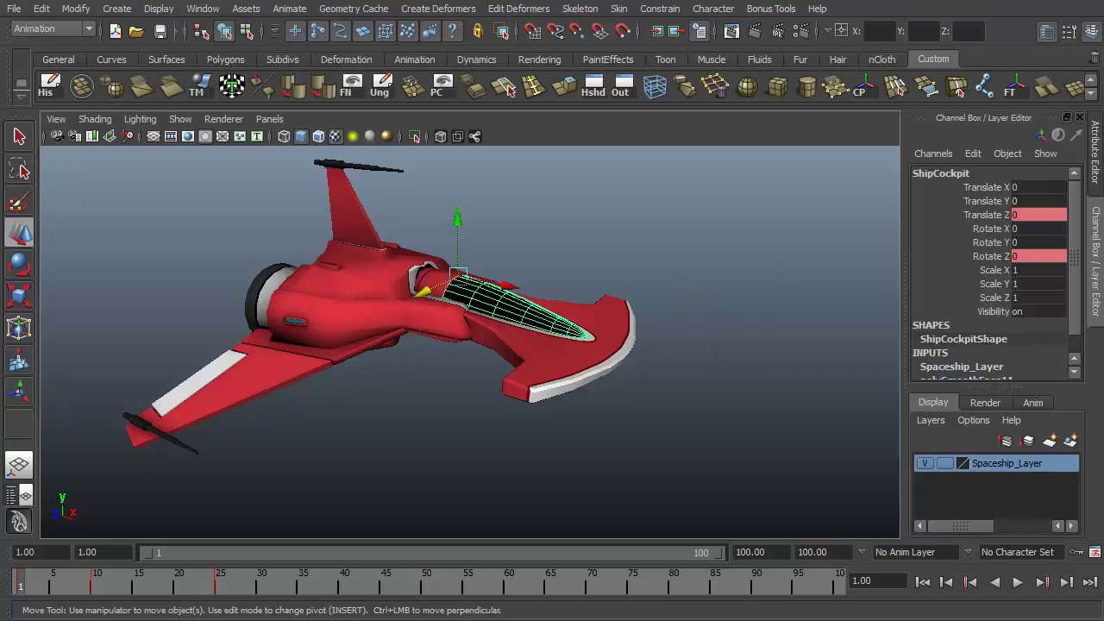
In the Graph Editor, move ShipCockpit's first Translate Z key from frame 1 to frame 5
key("shift+g")
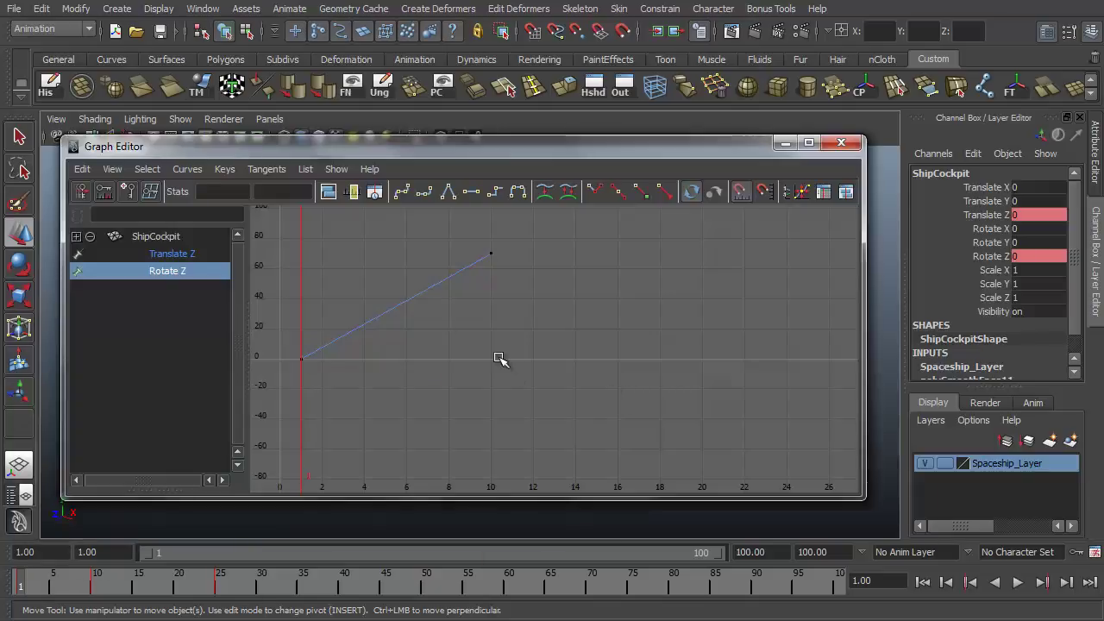
left_click(179, 253)
left_click(185, 270)
left_click(187, 256)
left_click(182, 271)
left_click(184, 255)
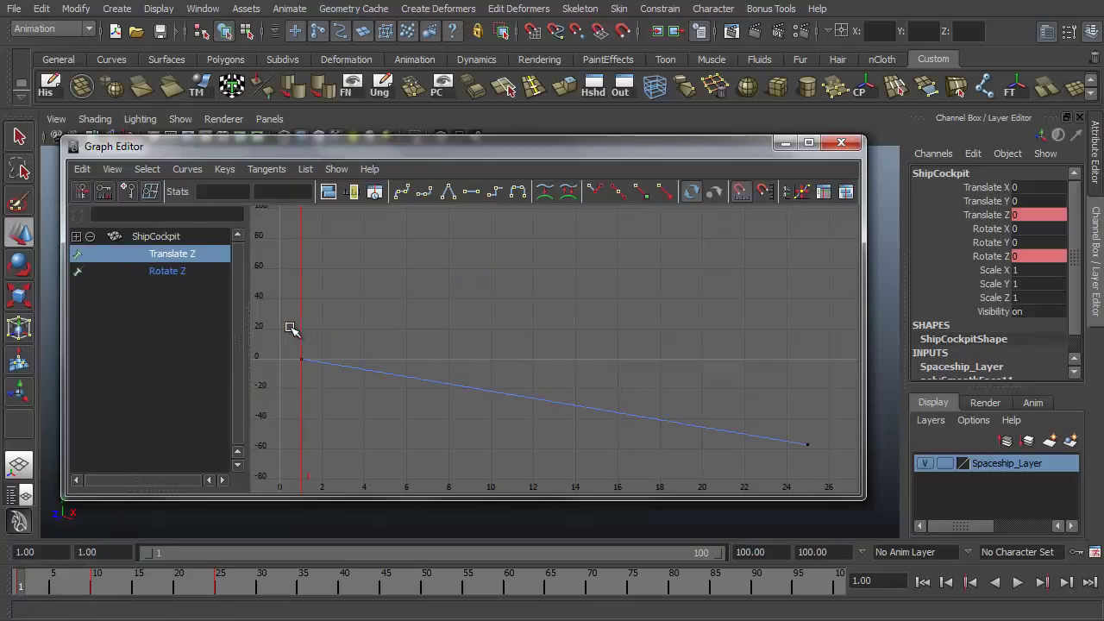
left_click_drag(288, 328, 333, 418)
middle_click_drag(308, 394, 406, 388)
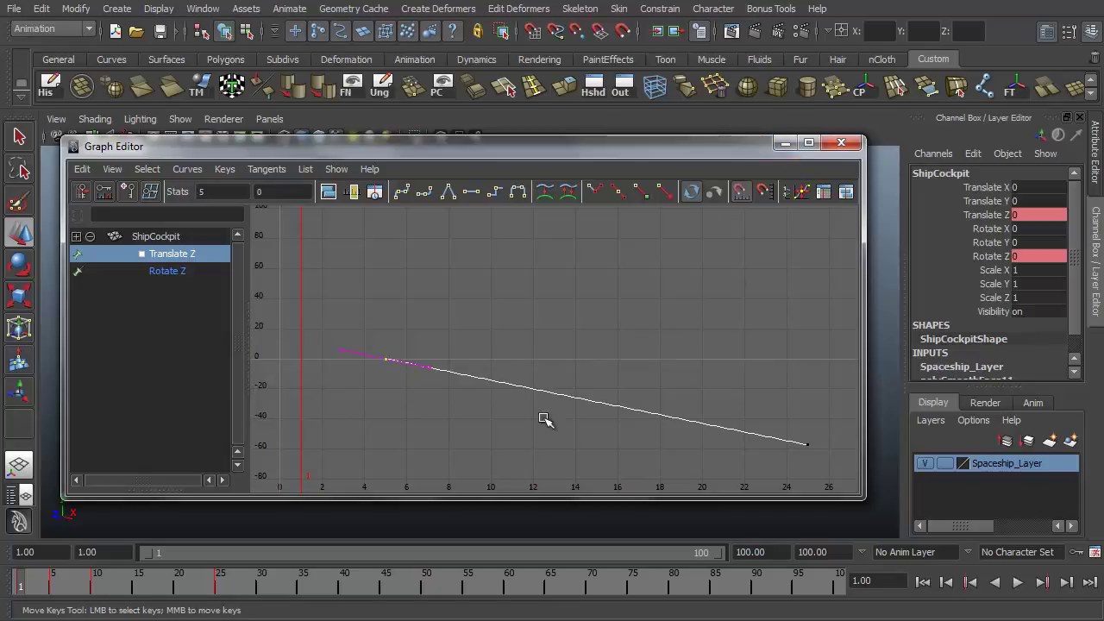
With the cockpit deselected, play the animation twice from the start to check the delayed slide
left_click(785, 143)
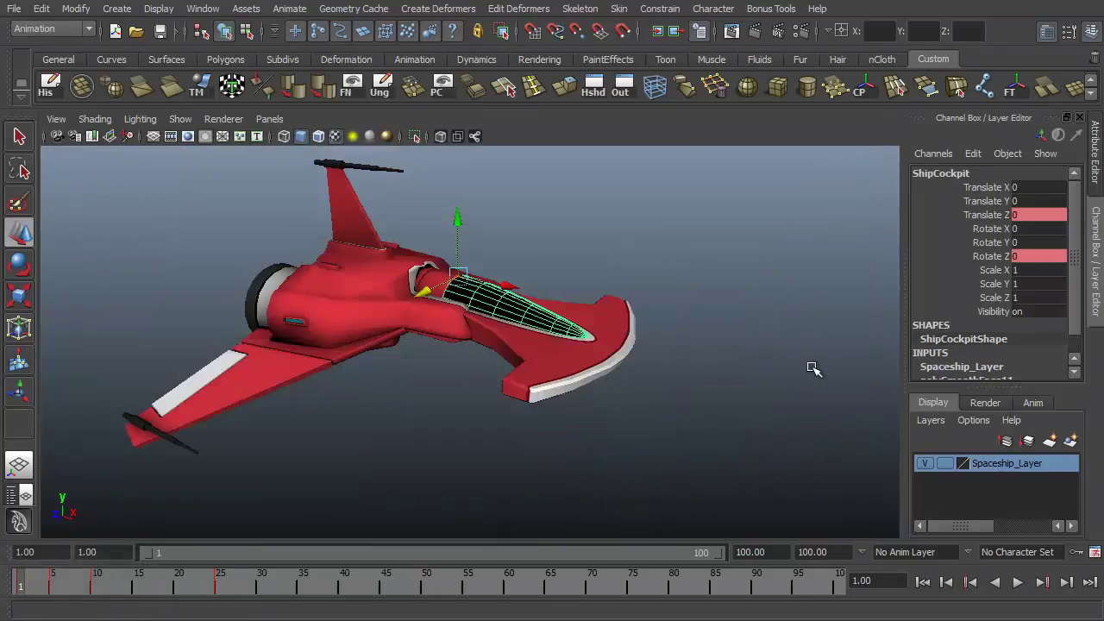
left_click(813, 370)
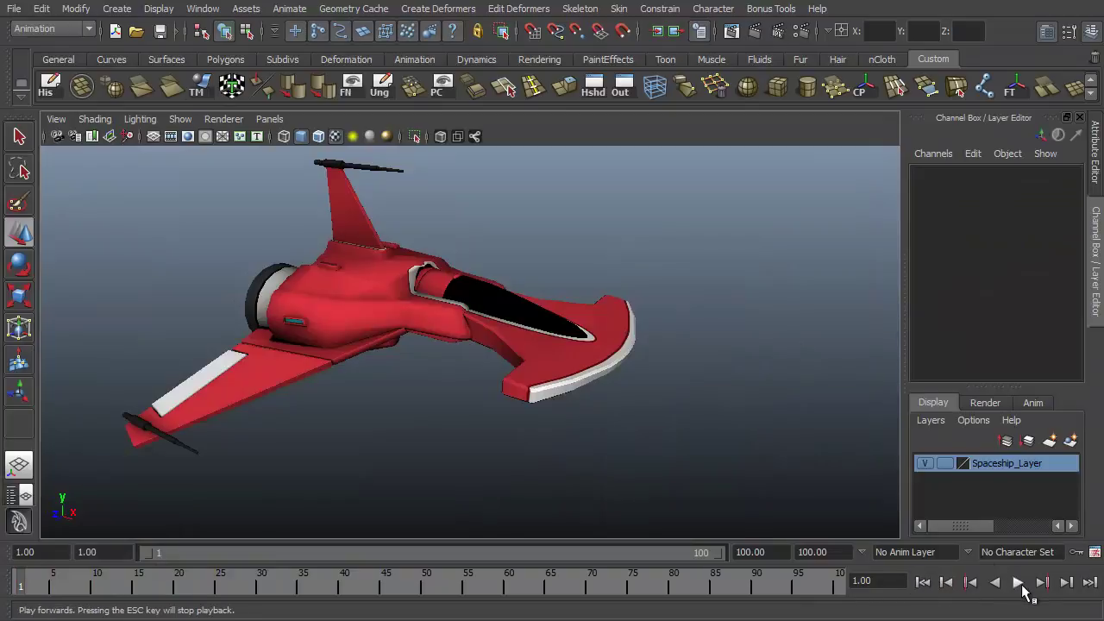
left_click(1018, 584)
left_click(1018, 584)
left_click(924, 584)
left_click(1017, 583)
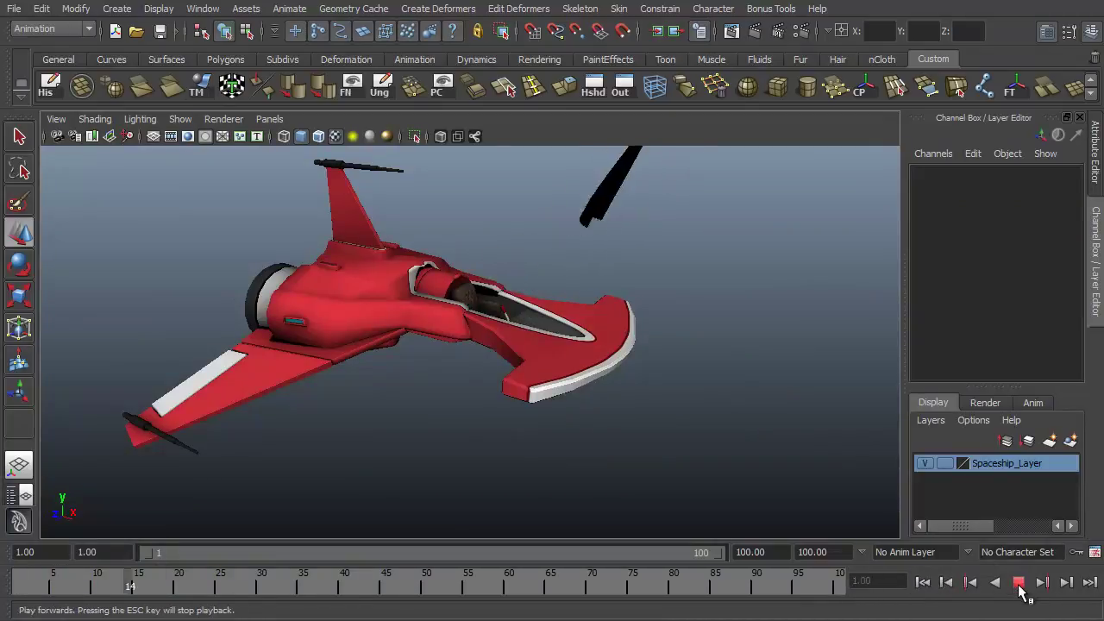
left_click(1018, 583)
left_click(923, 583)
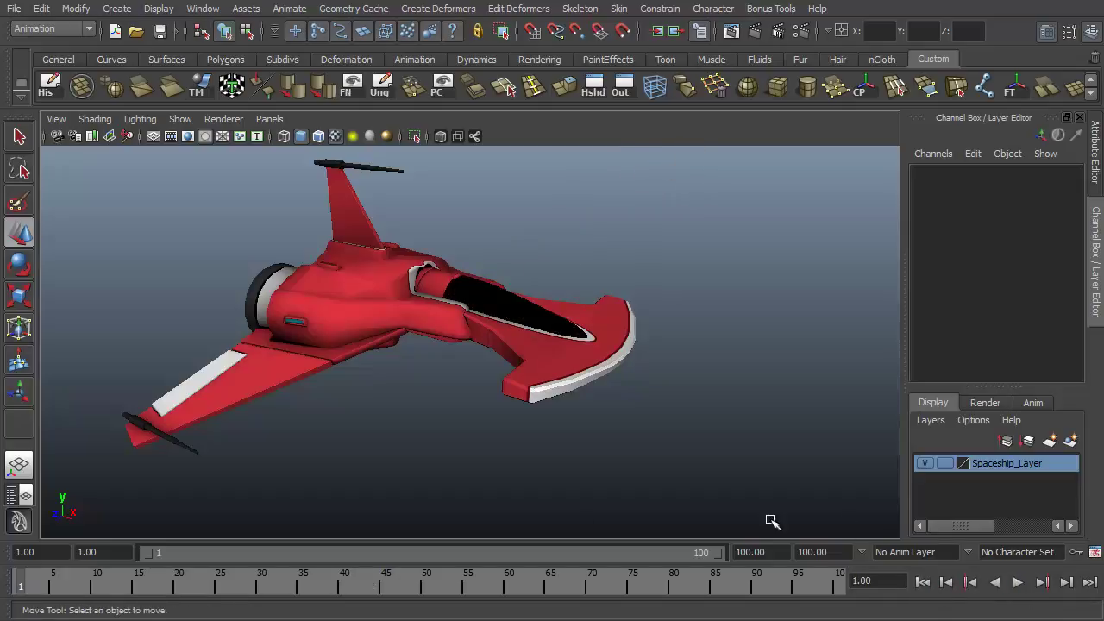
Move ShipCockpit's first Translate Z key to frame 20, then play back the new timing
key("shift+g")
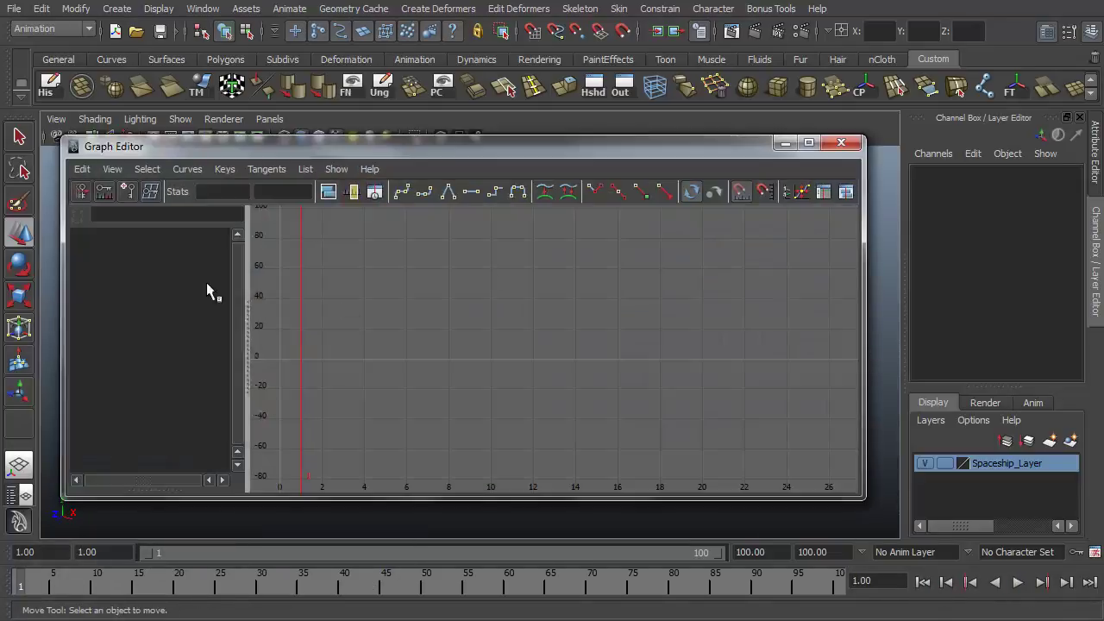
left_click_drag(619, 154, 578, 159)
left_click(505, 308)
left_click(182, 269)
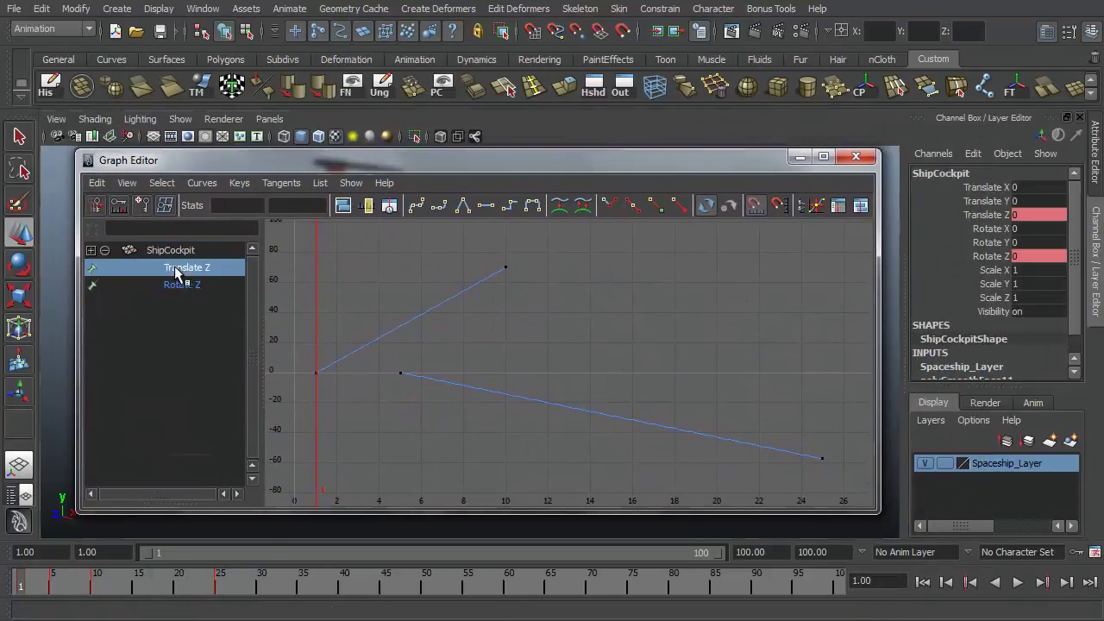
left_click(411, 382)
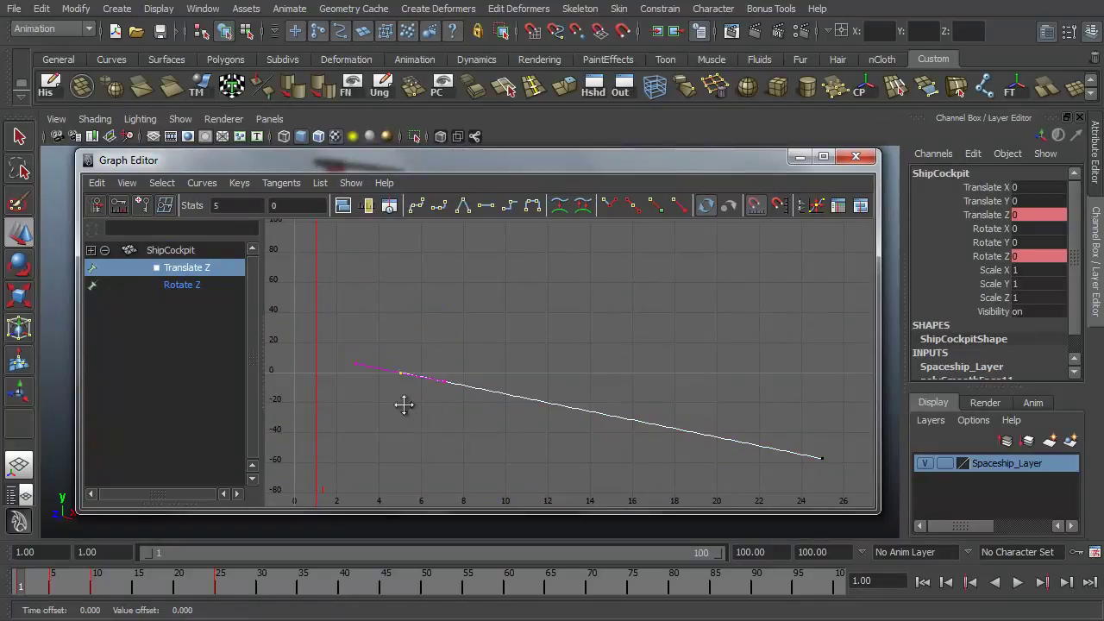
middle_click_drag(406, 406, 712, 407)
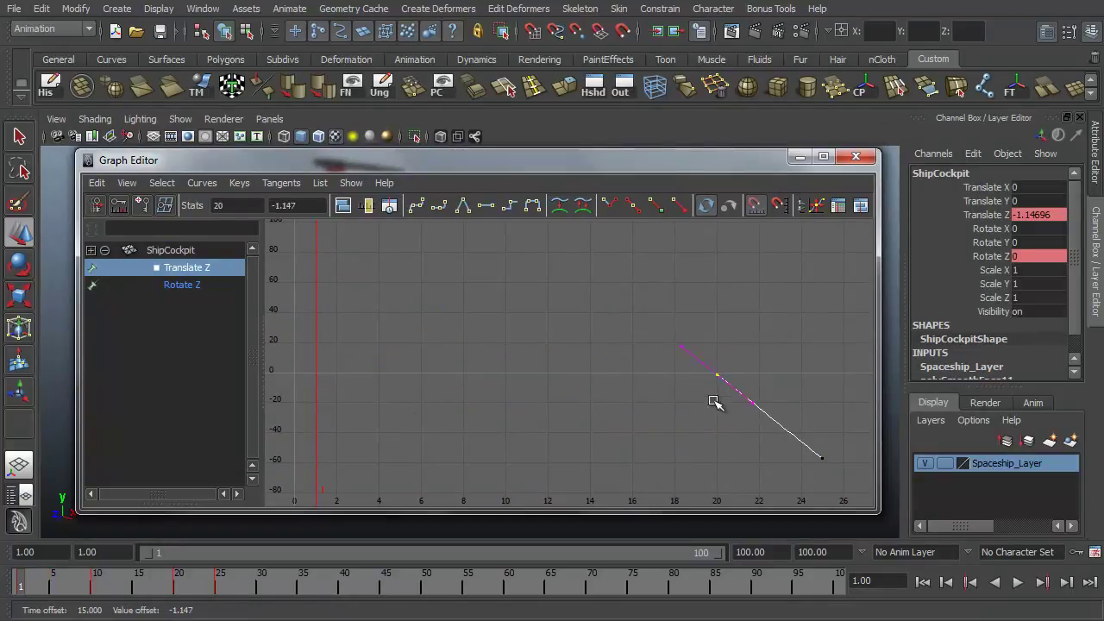
left_click(800, 157)
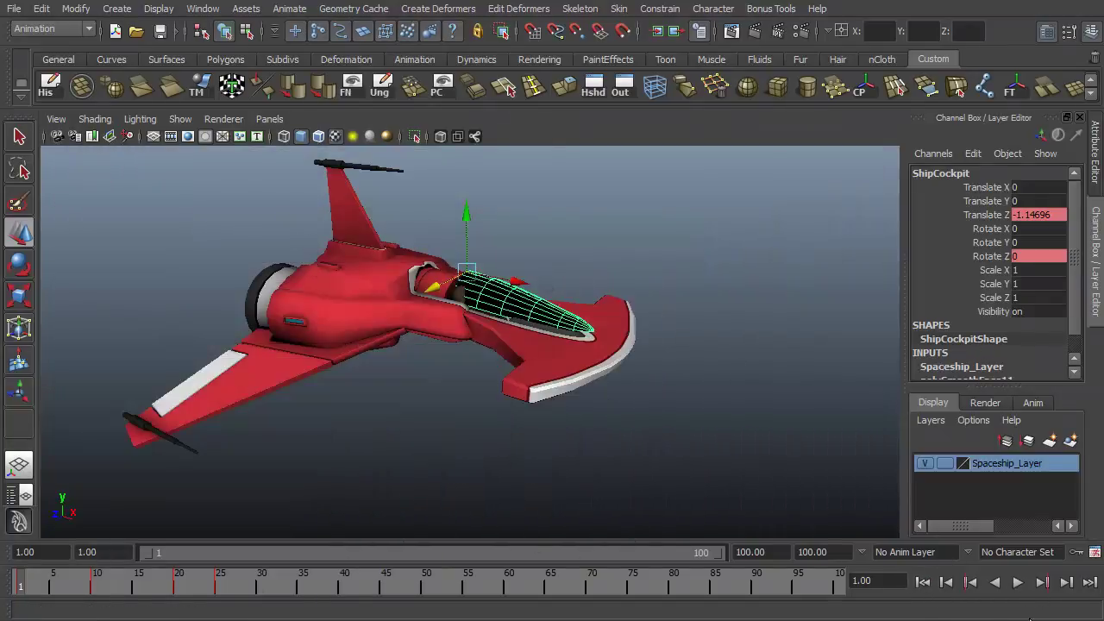
left_click(1017, 582)
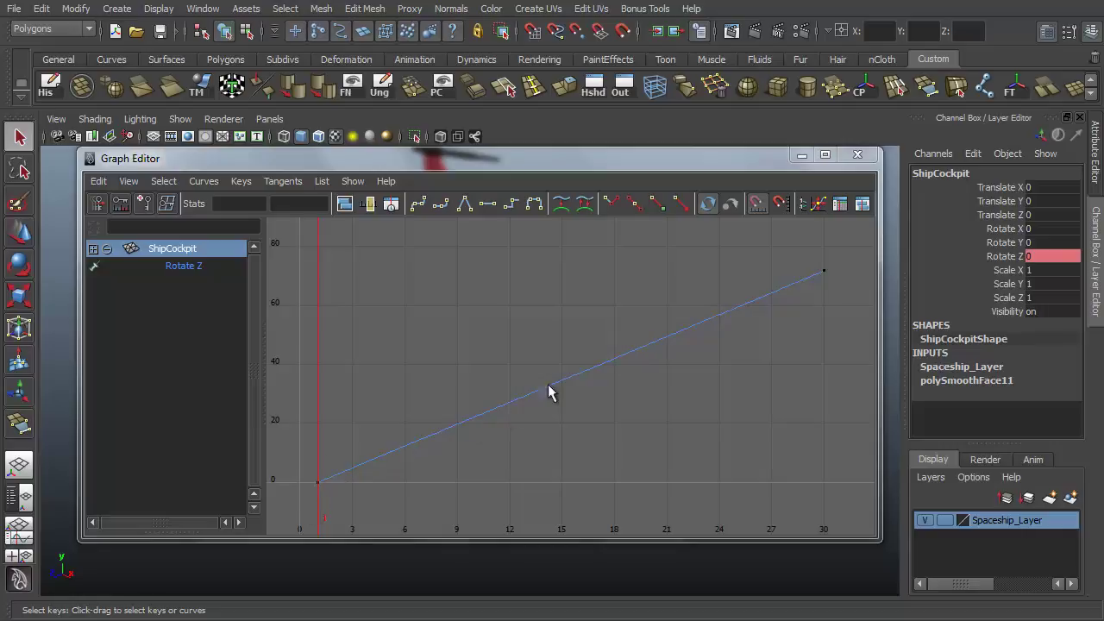
Flatten the frame-30 key's tangent so Rotate Z levels off smoothly at 71.791
left_click_drag(729, 154, 714, 134)
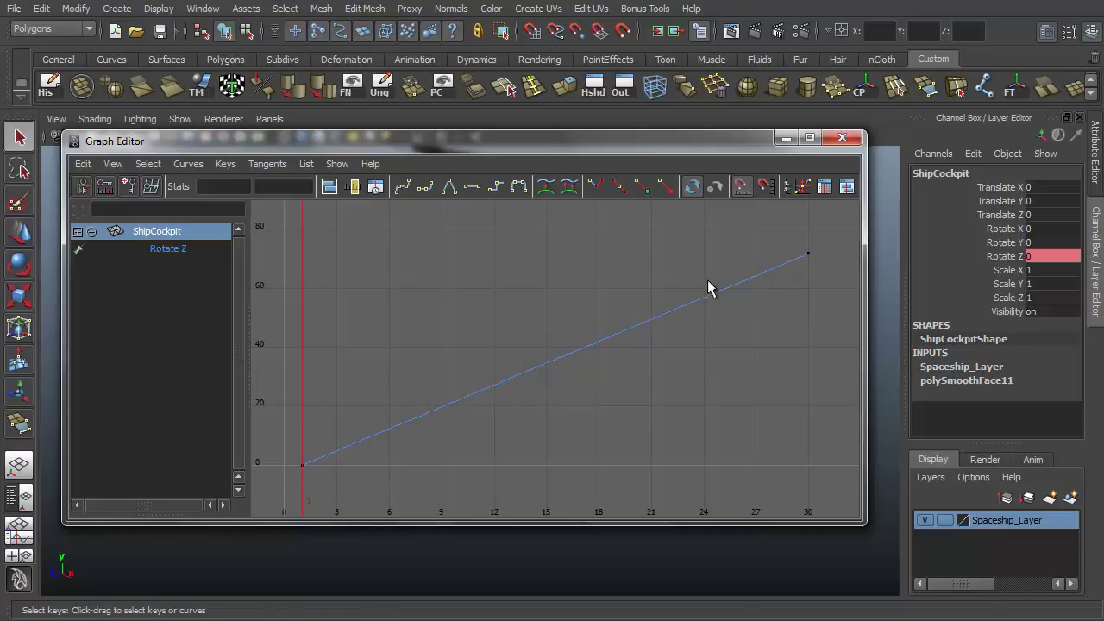
left_click_drag(579, 394, 604, 397)
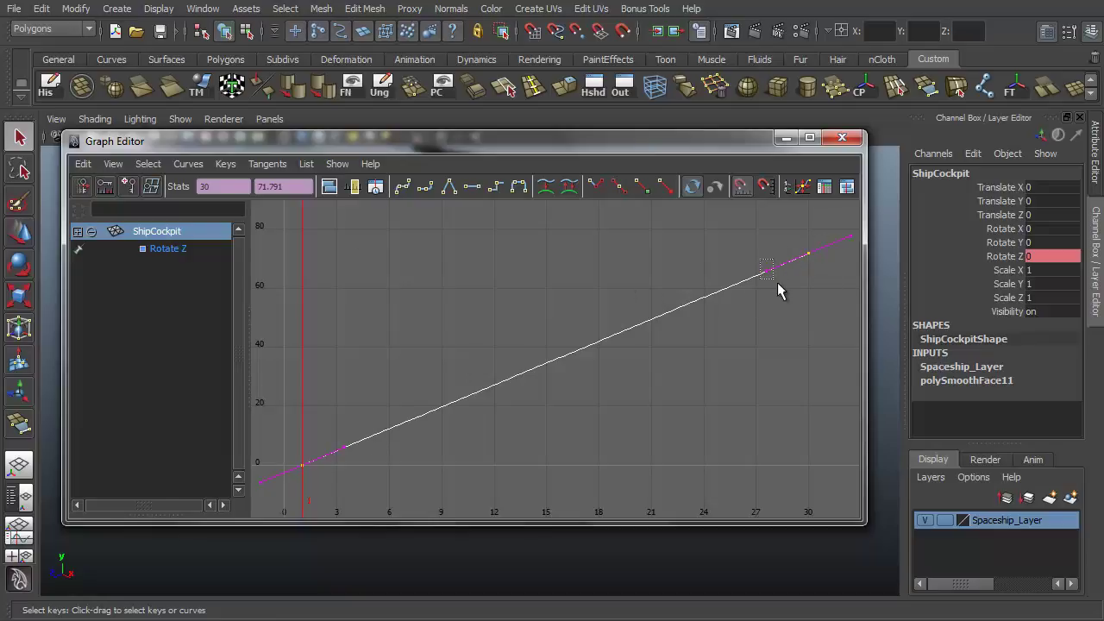
left_click_drag(777, 282, 834, 230)
left_click_drag(779, 285, 780, 286)
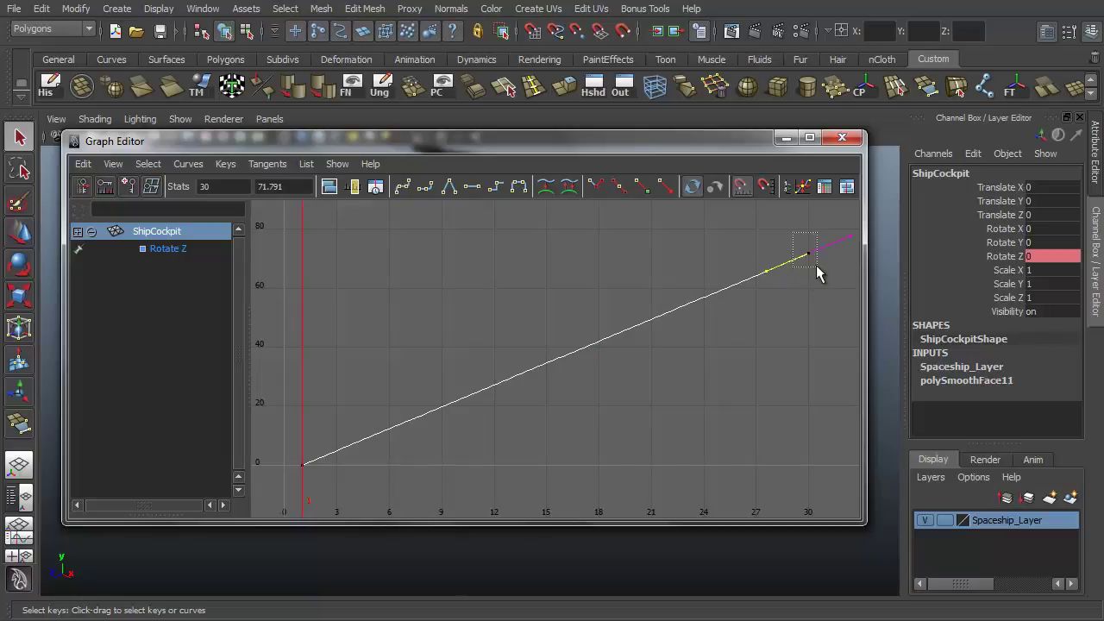
left_click_drag(816, 271, 817, 277)
left_click_drag(833, 262, 788, 264)
key("w")
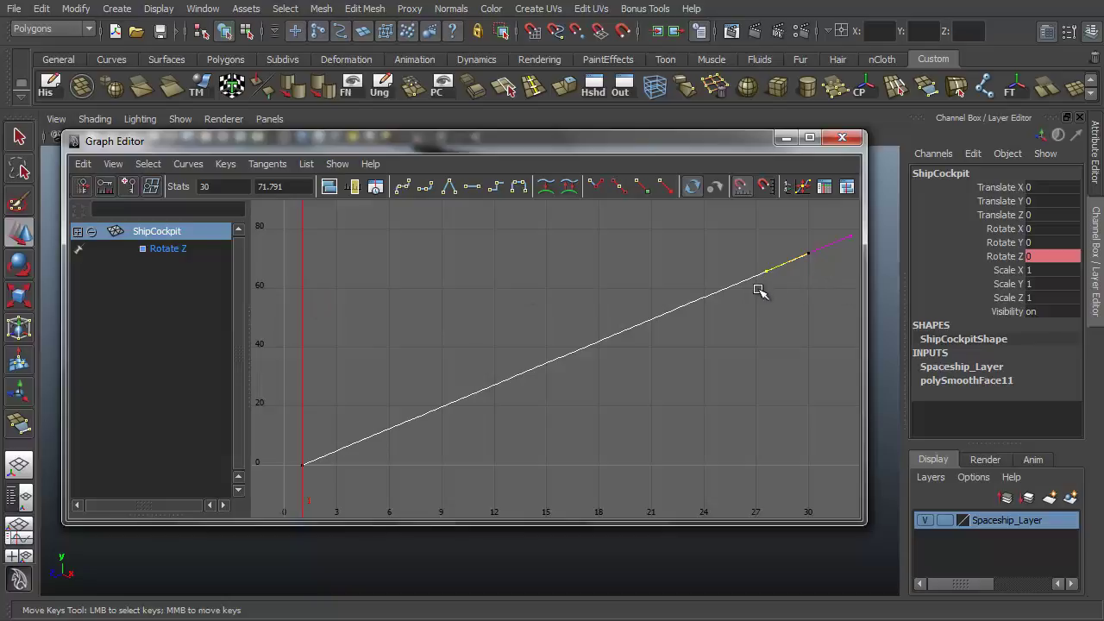
middle_click_drag(759, 291, 604, 257)
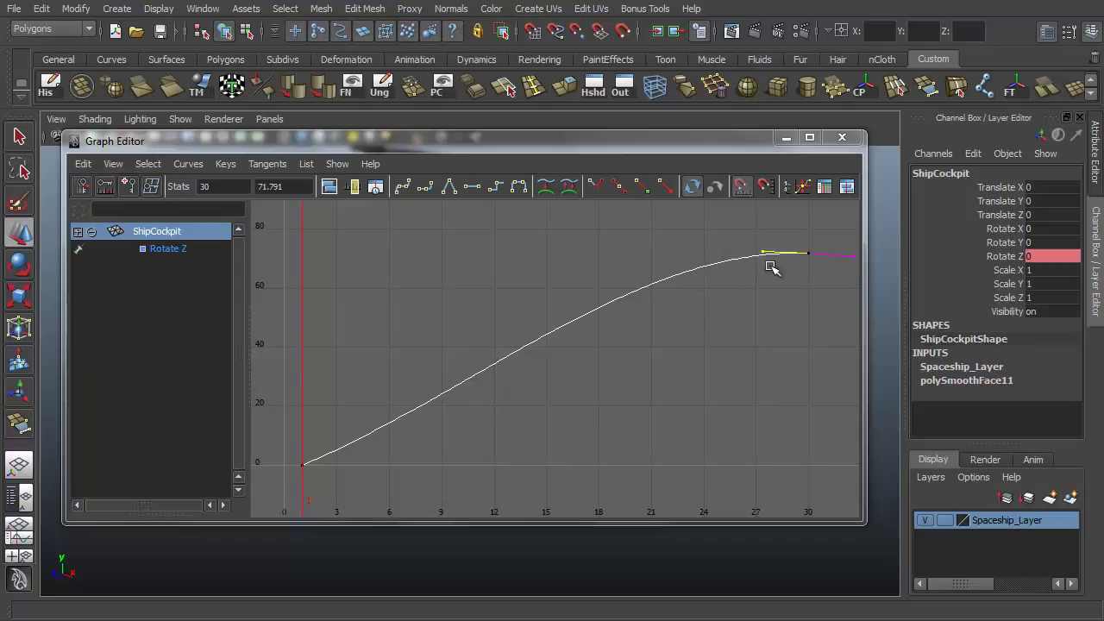
Turn on the Time Slider and Range Slider from Display > UI Elements
left_click(786, 139)
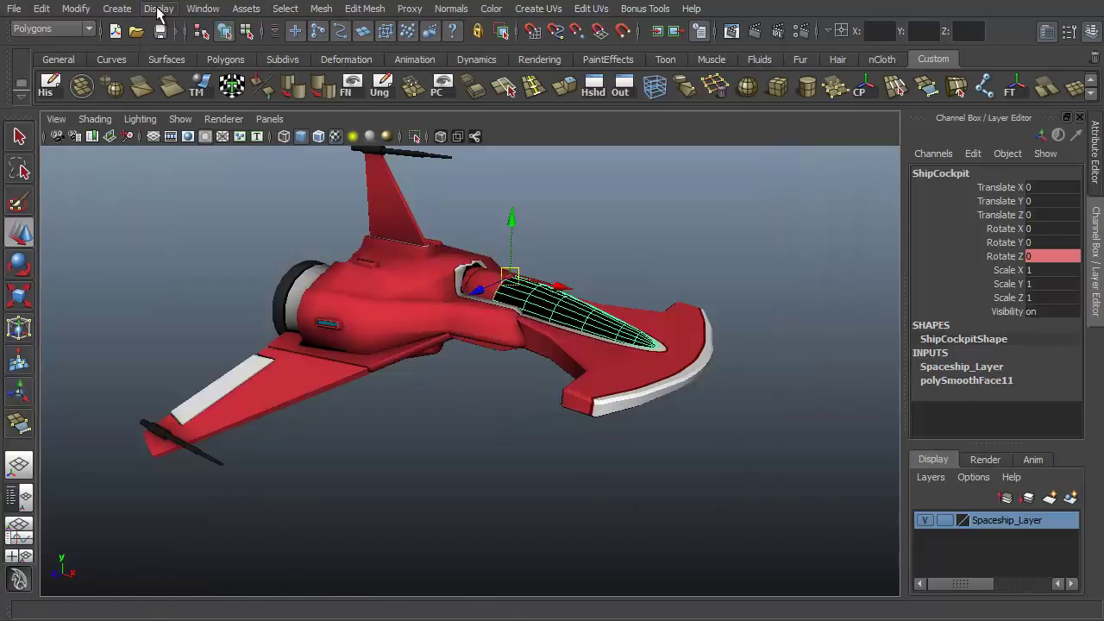
left_click(158, 8)
mouse_move(182, 72)
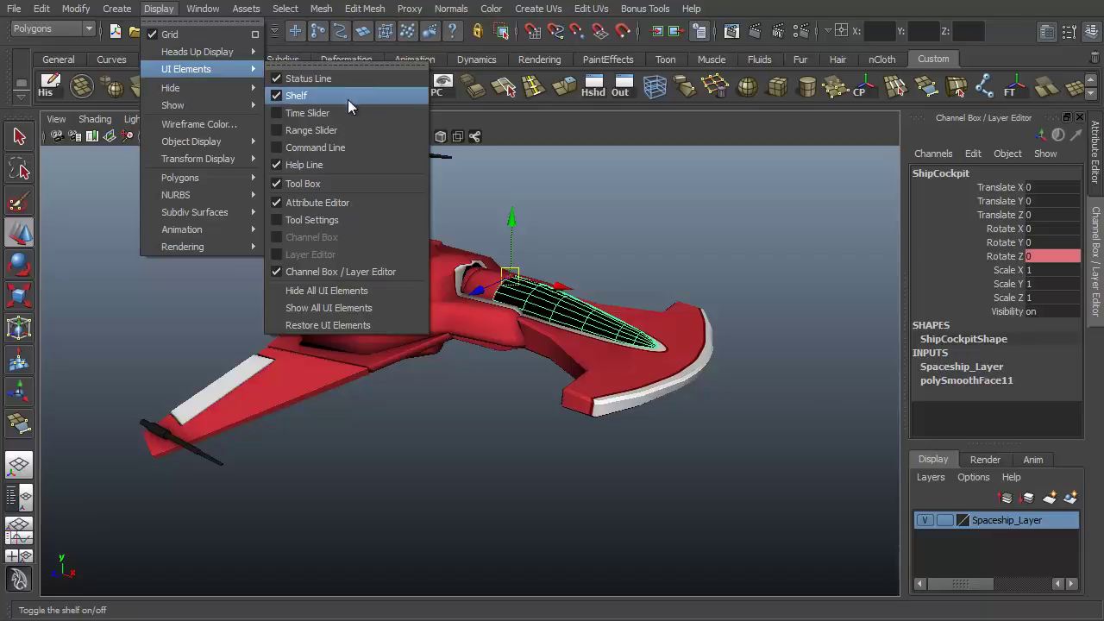
left_click(337, 64)
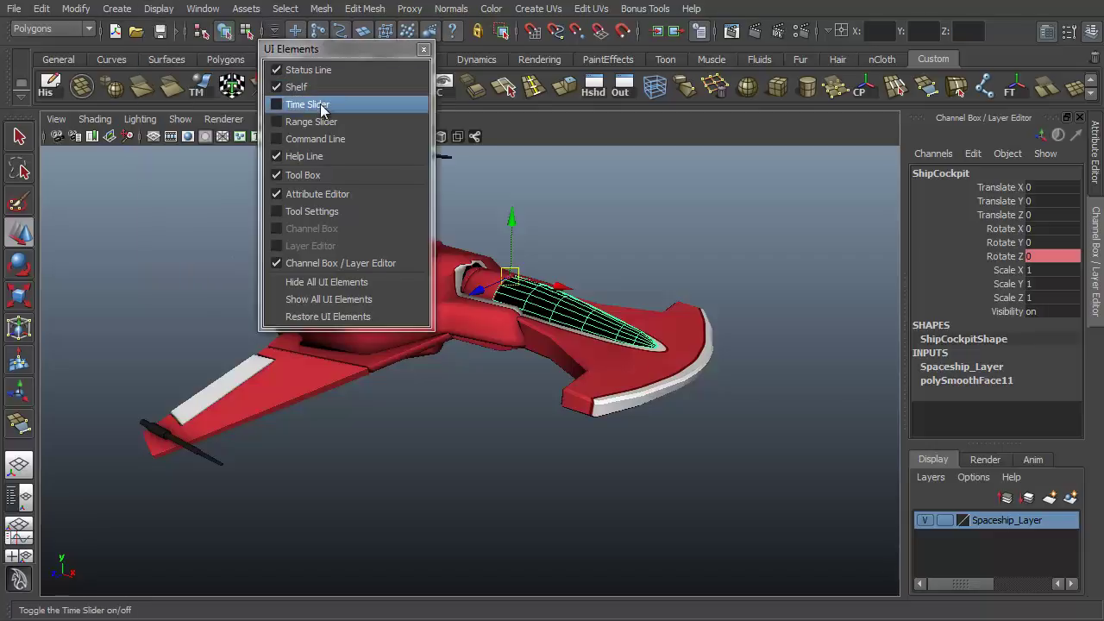
left_click(320, 105)
left_click(320, 122)
left_click(424, 51)
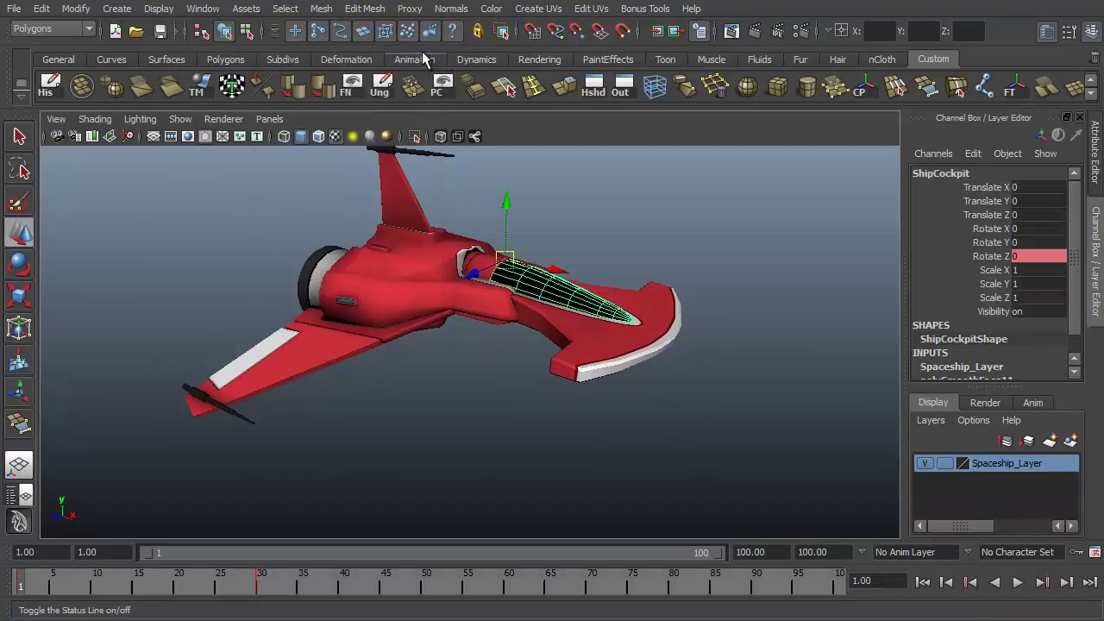
Play the eased cockpit opening while orbiting around the spaceship
left_click(1022, 585)
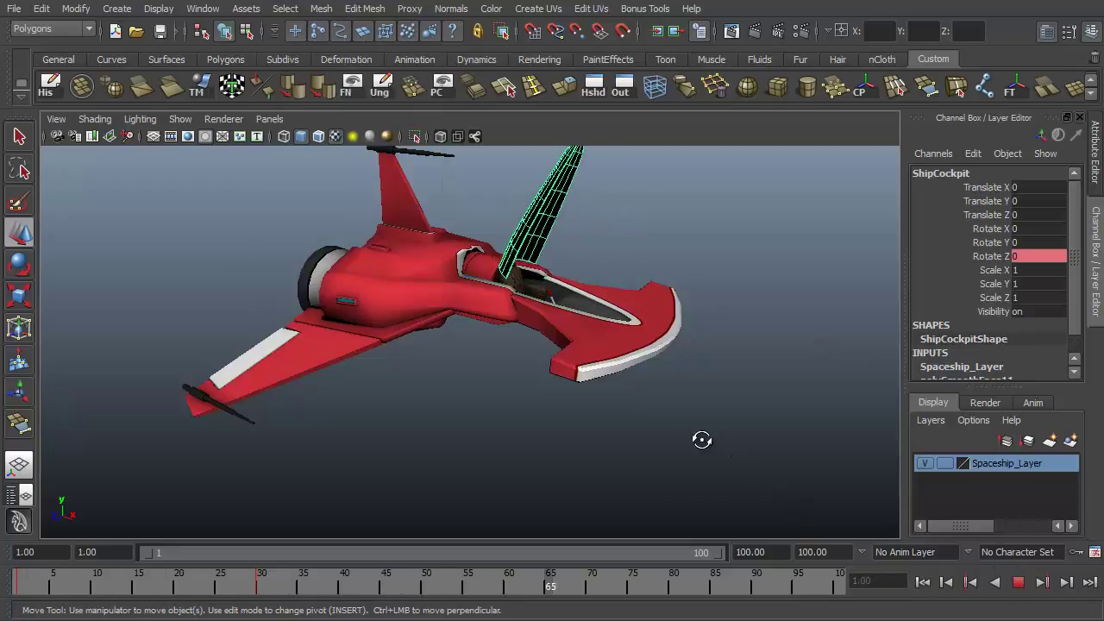
left_click_drag(710, 436, 535, 385, "alt")
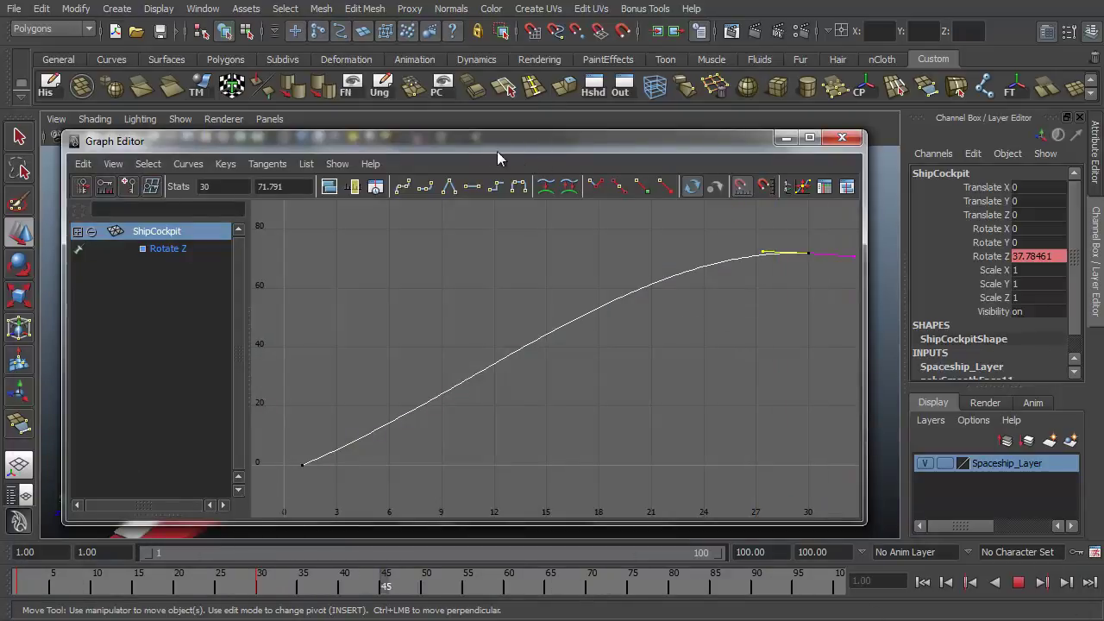
left_click_drag(497, 121, 449, 448)
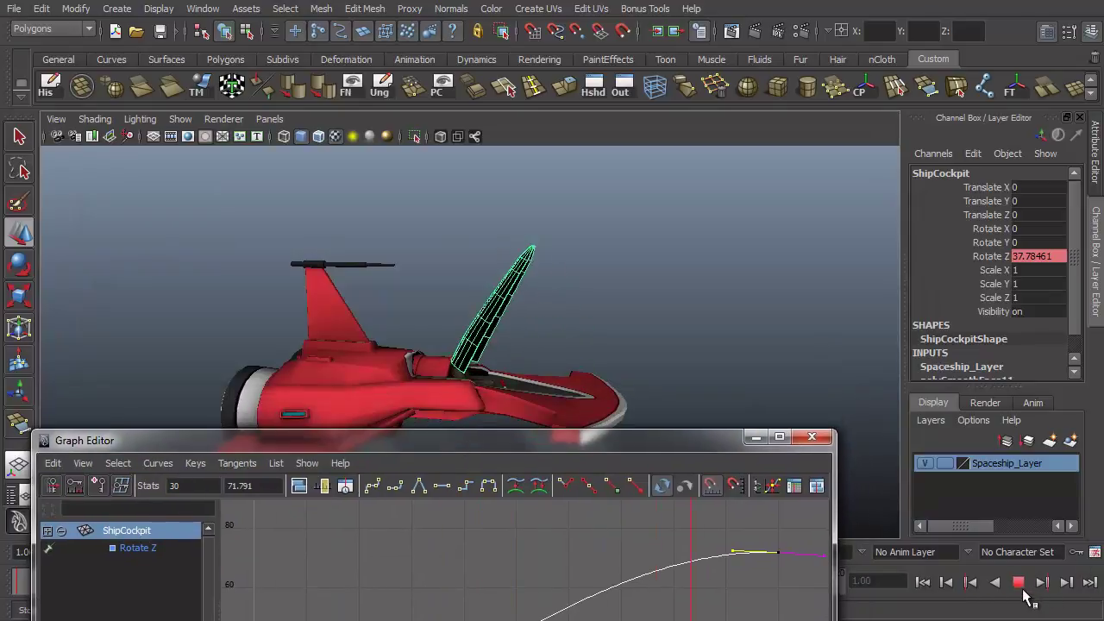
Rewind to frame 1 and make Rotate Z a straight linear ramp from 0 to 71.791
left_click(1018, 582)
left_click(922, 582)
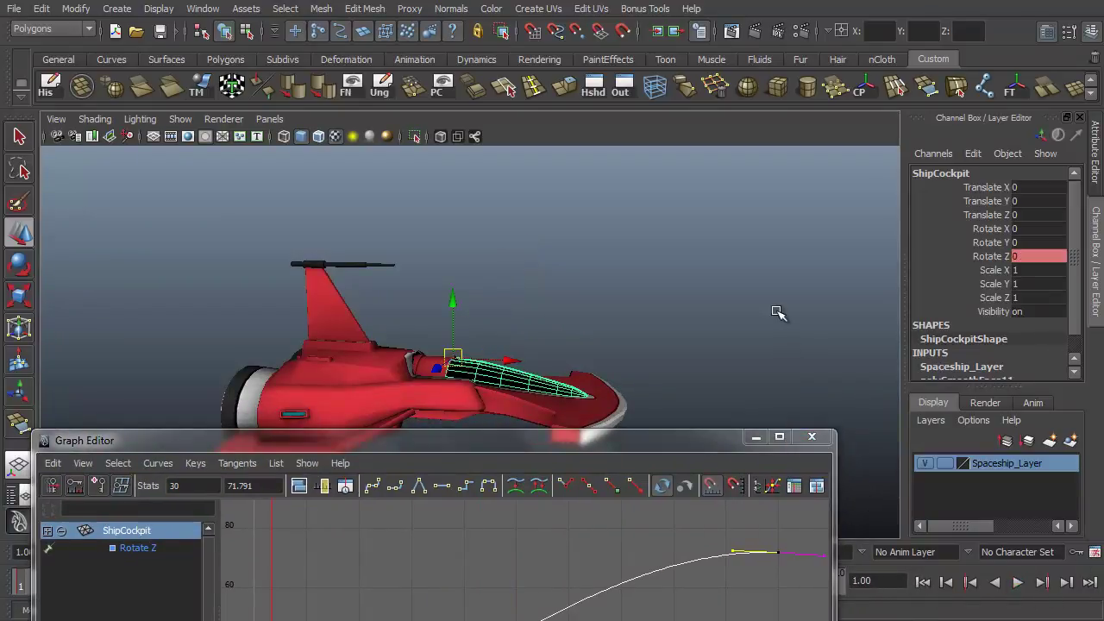
key("period")
key("comma")
key("ctrl+z")
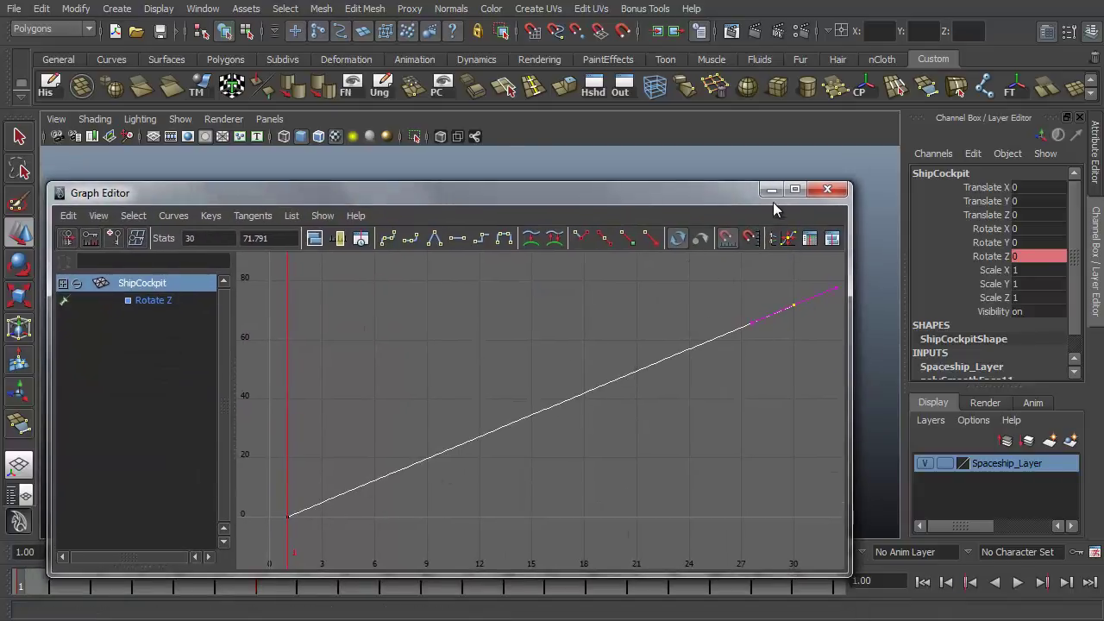
Play the linear cockpit opening twice to compare the motion
left_click(771, 189)
left_click(1020, 585)
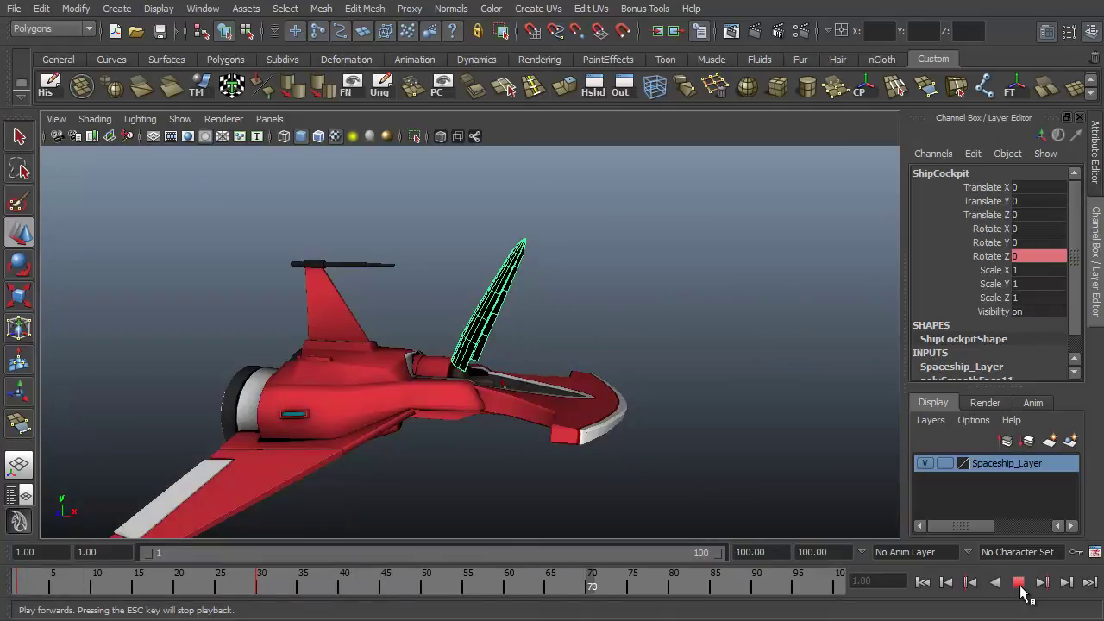
left_click(1019, 584)
left_click(924, 584)
left_click(1019, 584)
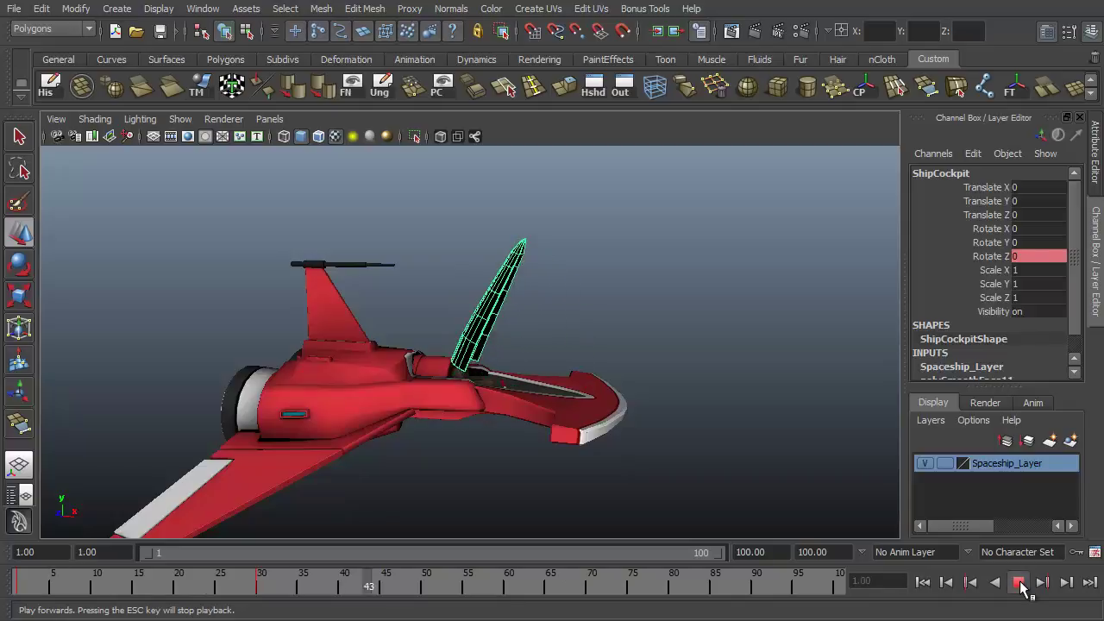
left_click(1019, 583)
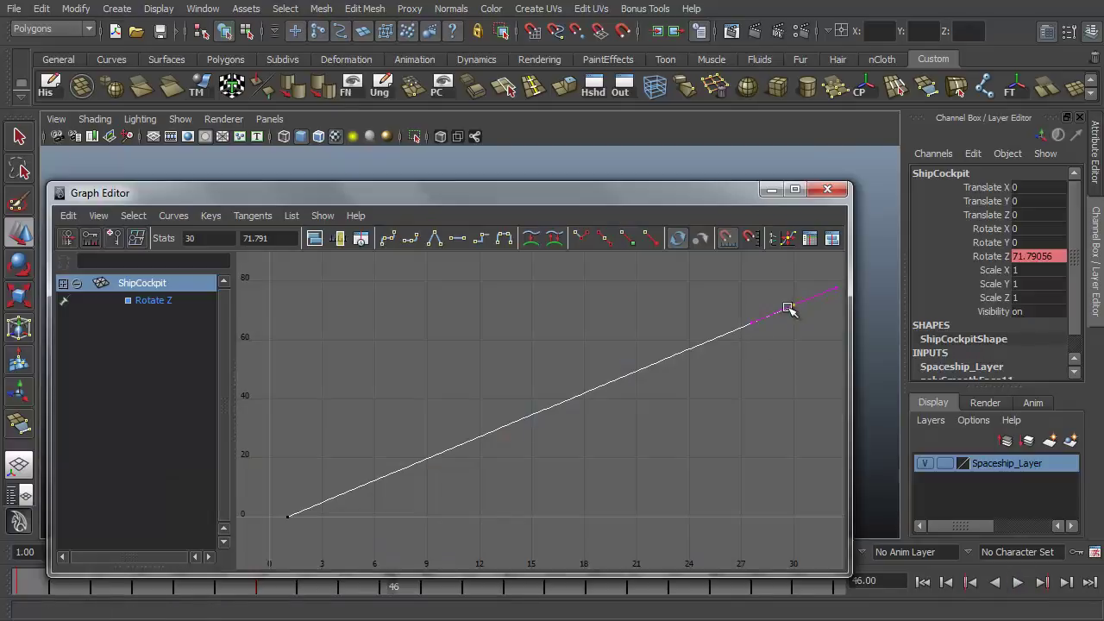
Flatten the frame-30 tangent and steepen frame 1's out-tangent on the Rotate Z curve
left_click(756, 302)
middle_click_drag(774, 371, 745, 348)
left_click_drag(371, 524, 293, 473)
left_click_drag(345, 526, 333, 485)
middle_click_drag(334, 485, 379, 473)
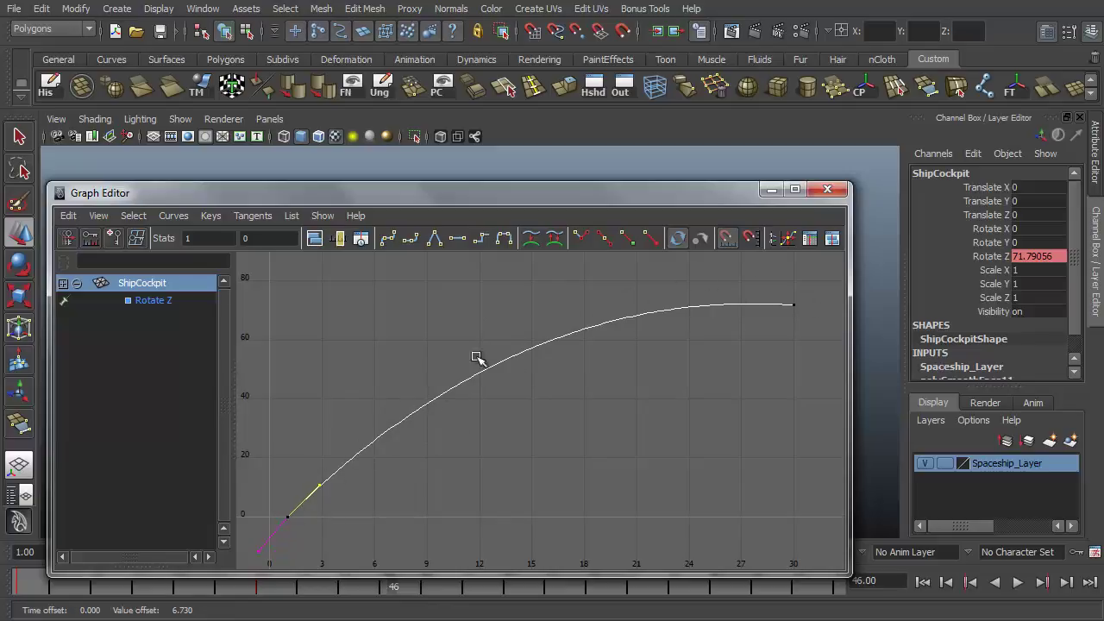
From frame 1 with the cockpit deselected, play the reshaped opening and stop at frame 59
left_click(771, 188)
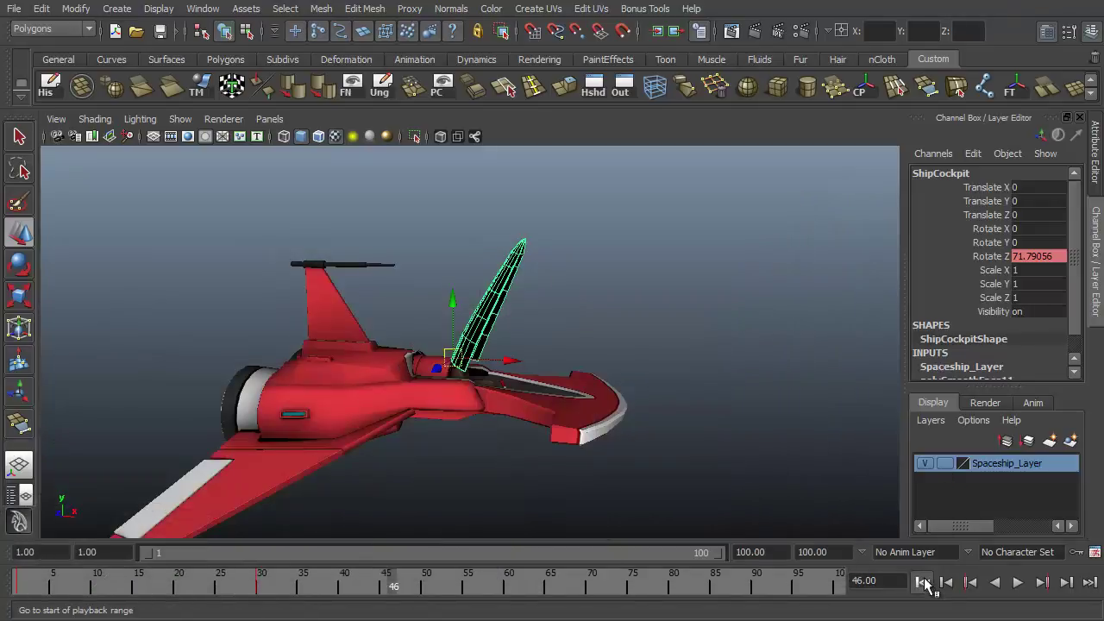
left_click(924, 582)
left_click(853, 485)
left_click(1018, 583)
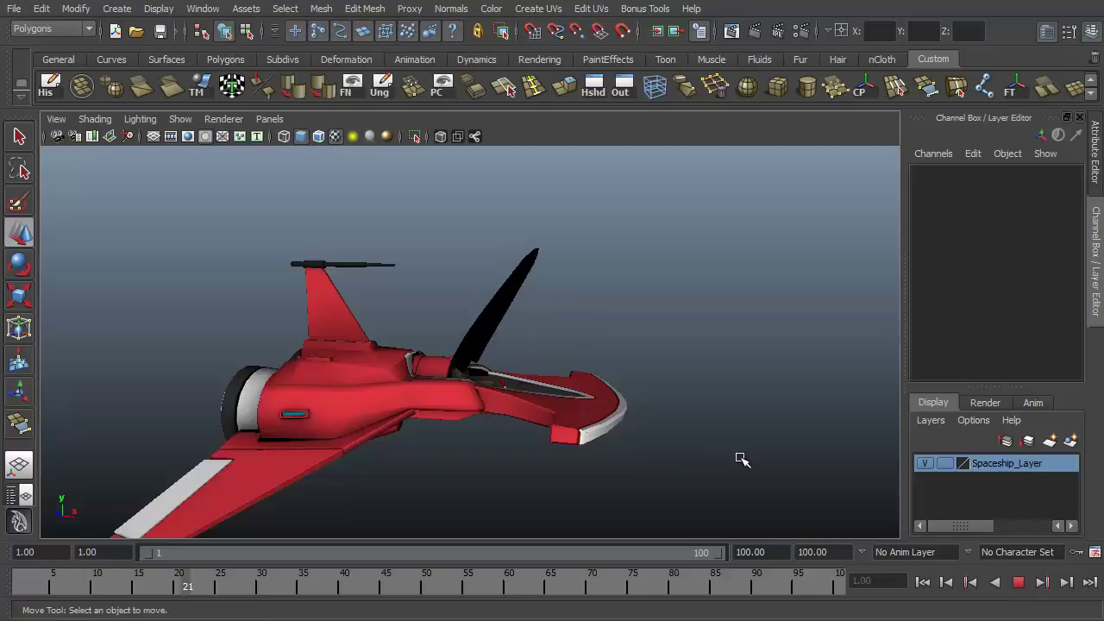
left_click(1017, 582)
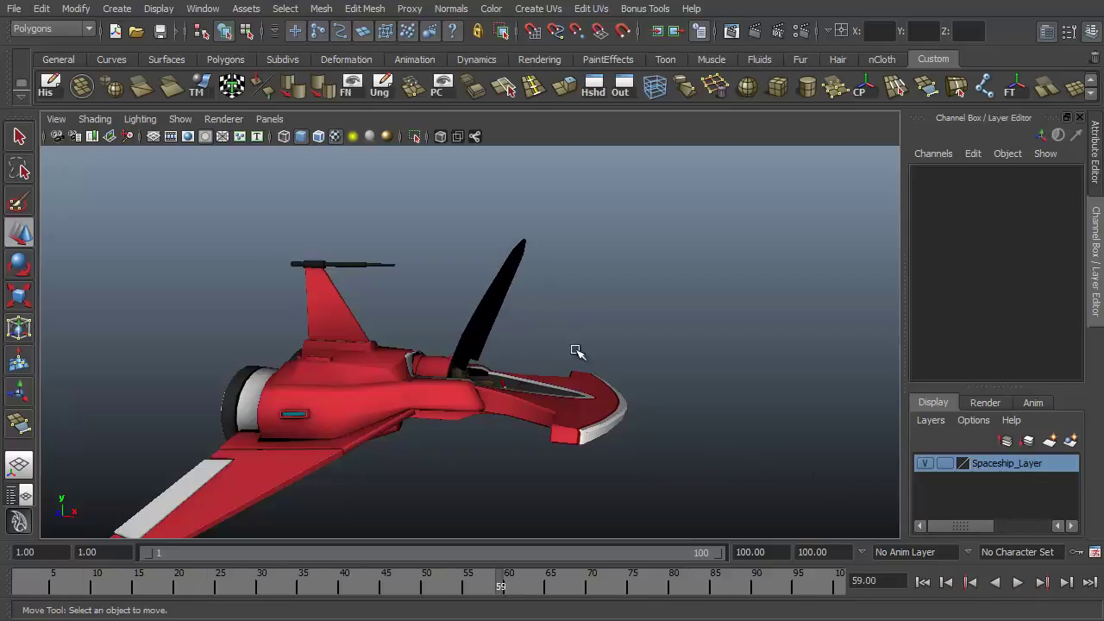
Drag frame 1's out-tangent down so Rotate Z dips below 0 near frame 5
left_click(506, 296)
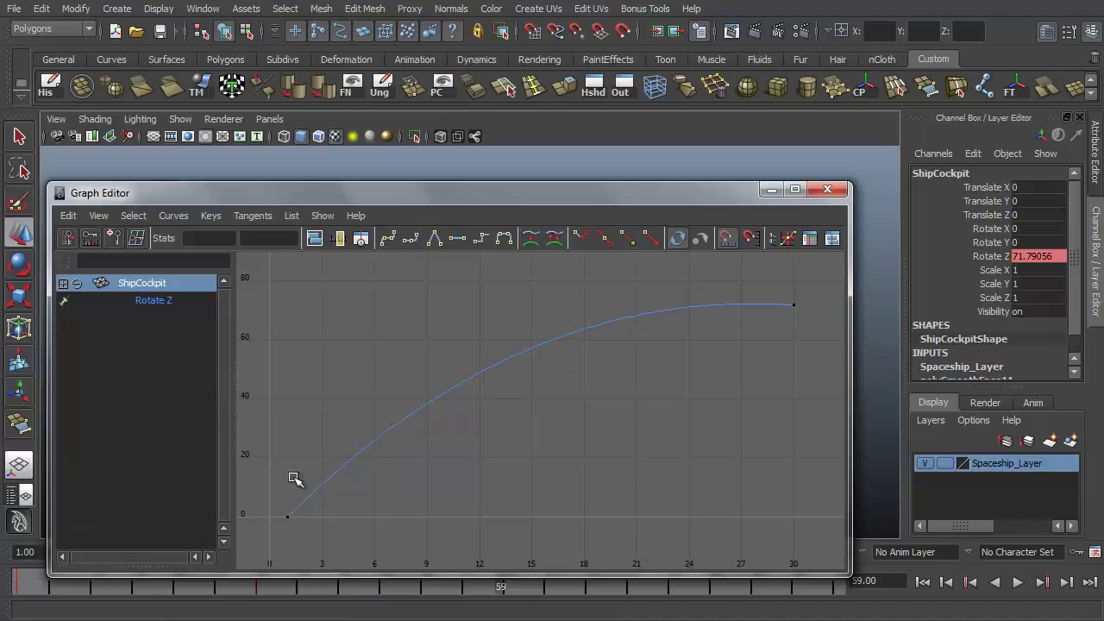
left_click_drag(259, 496, 353, 539)
left_click(310, 484)
middle_click_drag(362, 451, 352, 519)
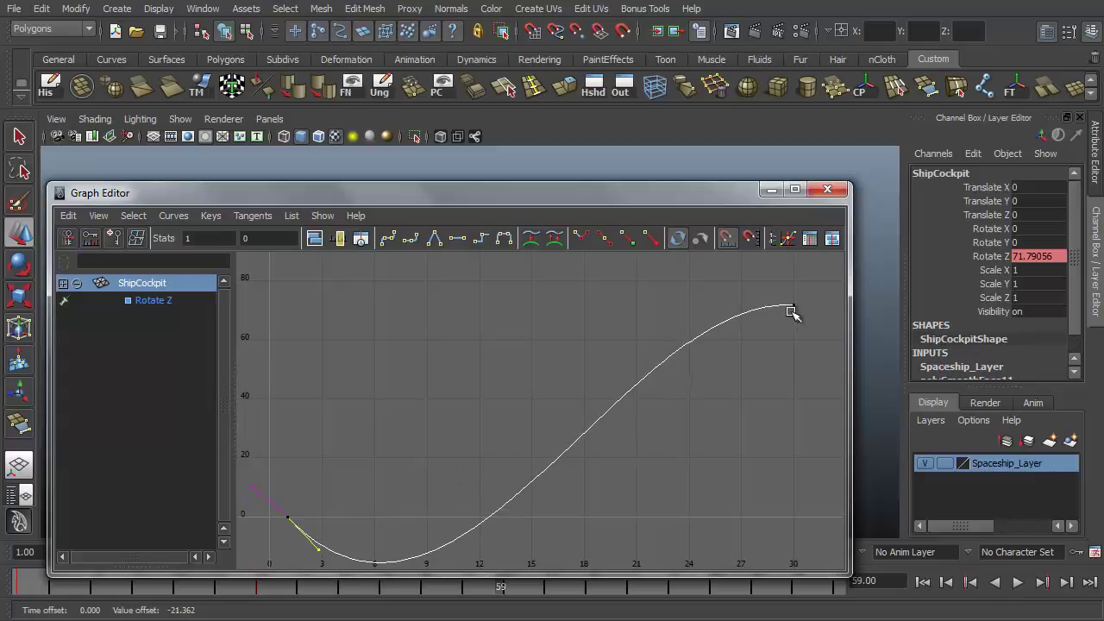
Drag frame 30's in-tangent up so the curve peaks near 79 before settling at 71.791
left_click_drag(774, 281, 796, 338)
left_click(750, 291)
middle_click_drag(733, 384, 713, 338)
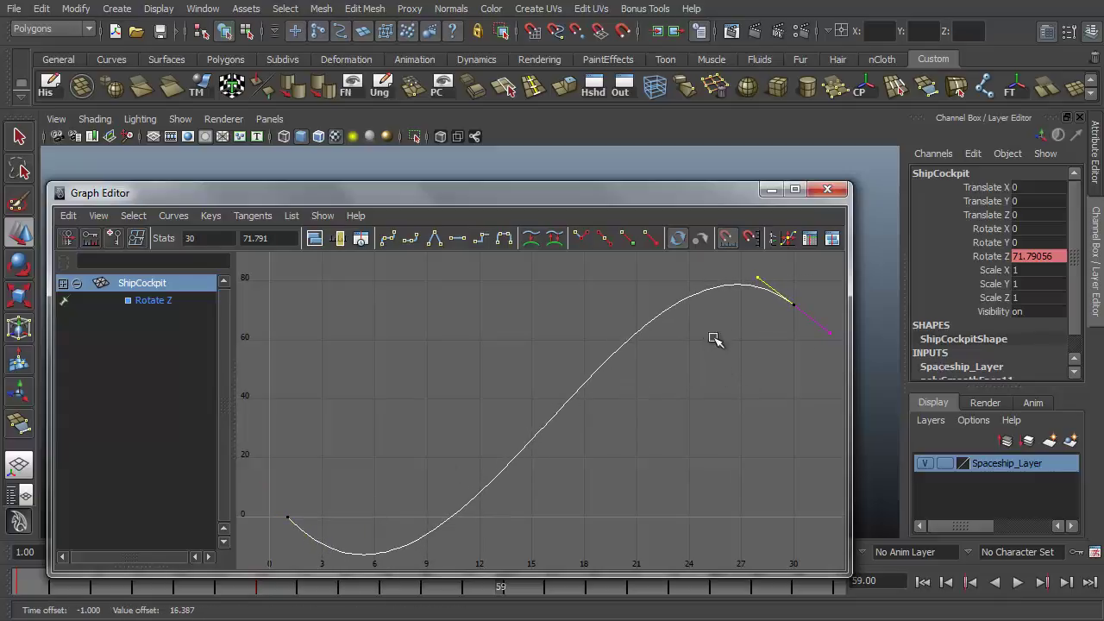
With the cockpit deselected, play the dip-and-overshoot opening, then stop and rewind to frame 1
left_click(771, 193)
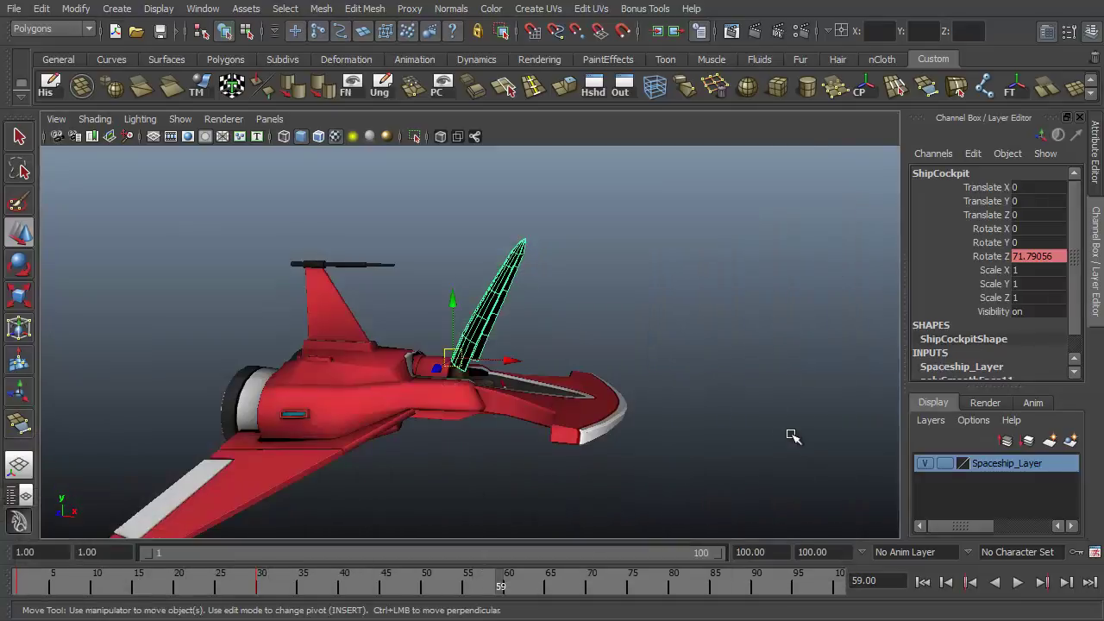
left_click(794, 436)
left_click(1018, 583)
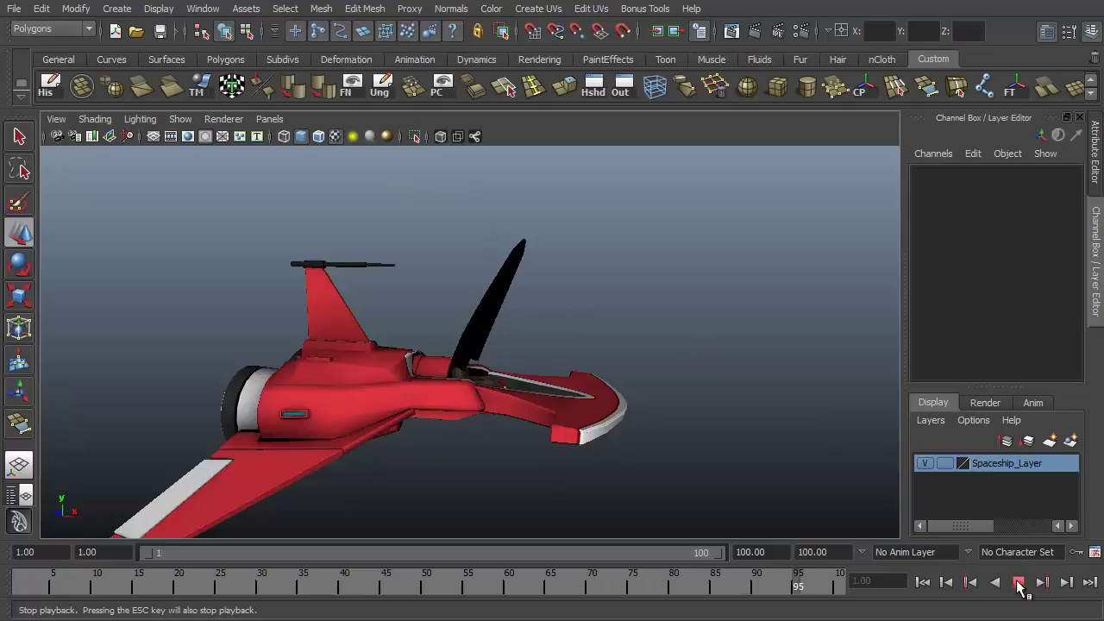
left_click(1019, 585)
left_click(922, 582)
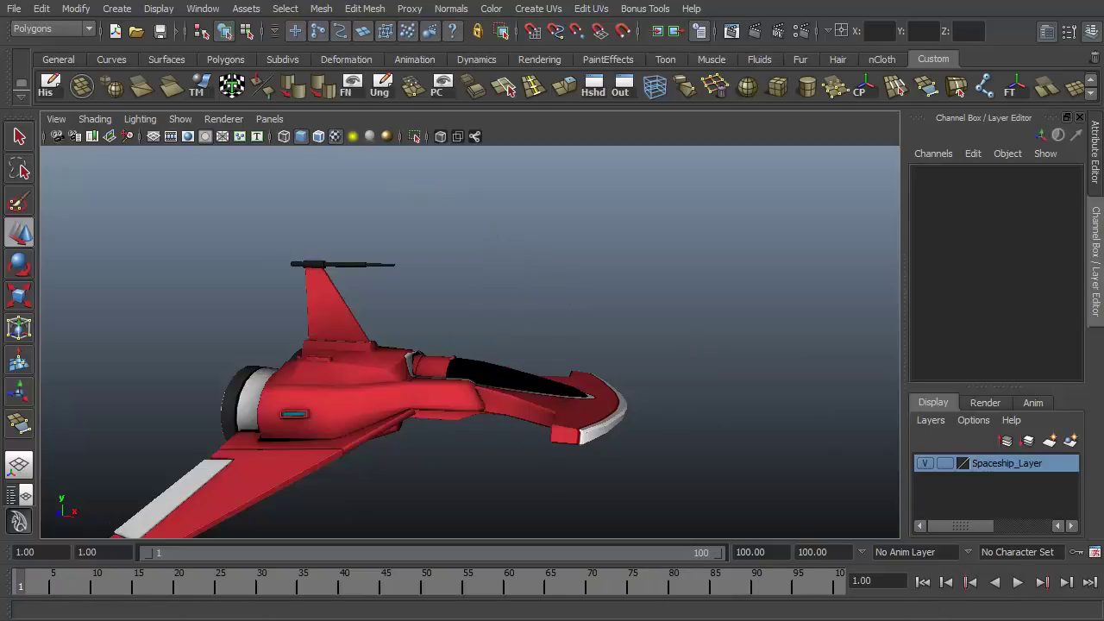
Show the cockpit cover's Rotate Z curve and its frame-1 and frame-30 keys in the Graph Editor
key("shift+g")
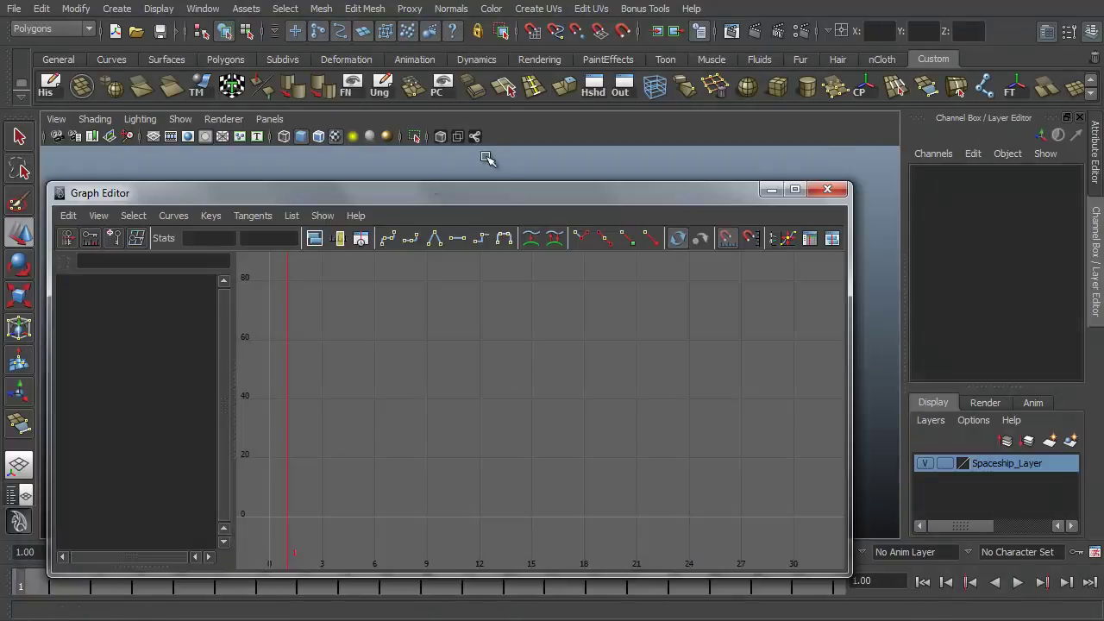
left_click_drag(457, 204, 493, 139)
left_click(505, 374)
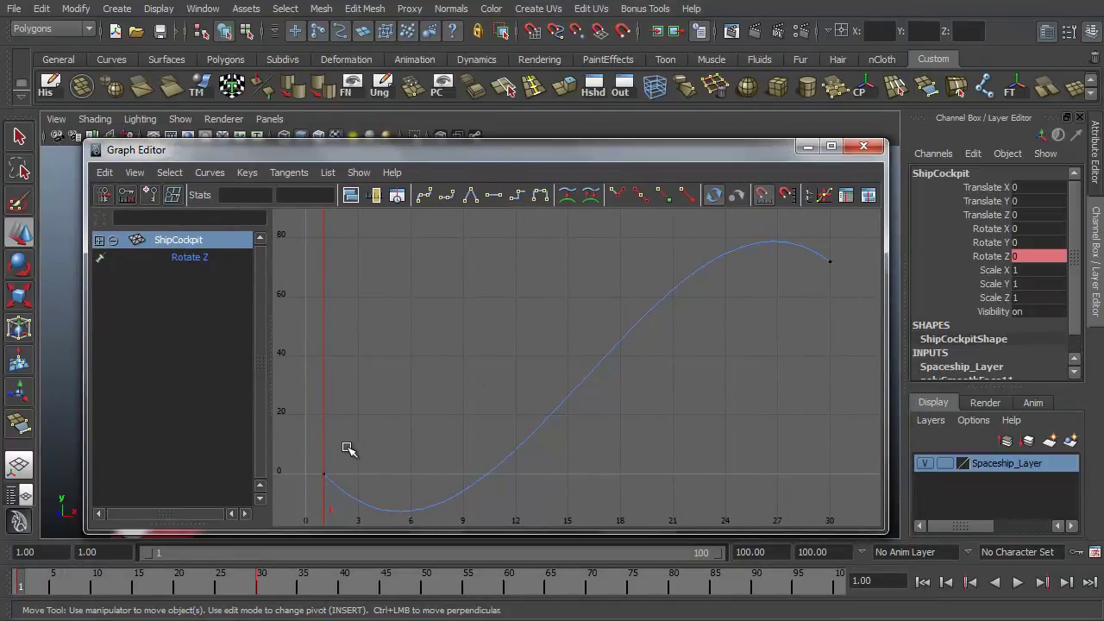
left_click_drag(341, 449, 311, 488)
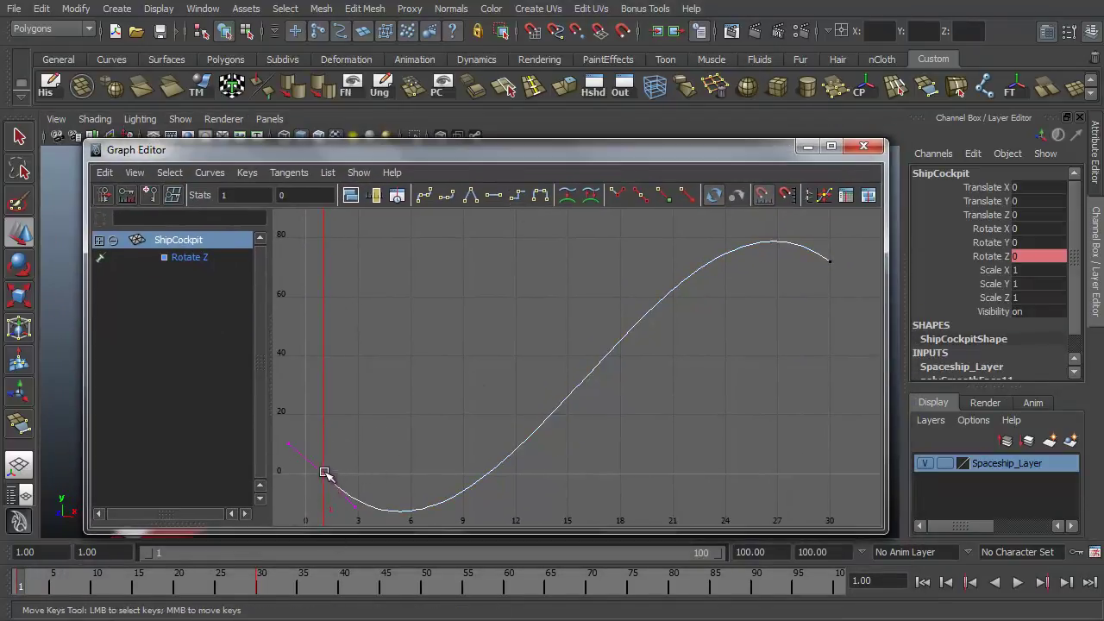
left_click_drag(789, 223, 863, 311)
left_click(600, 352)
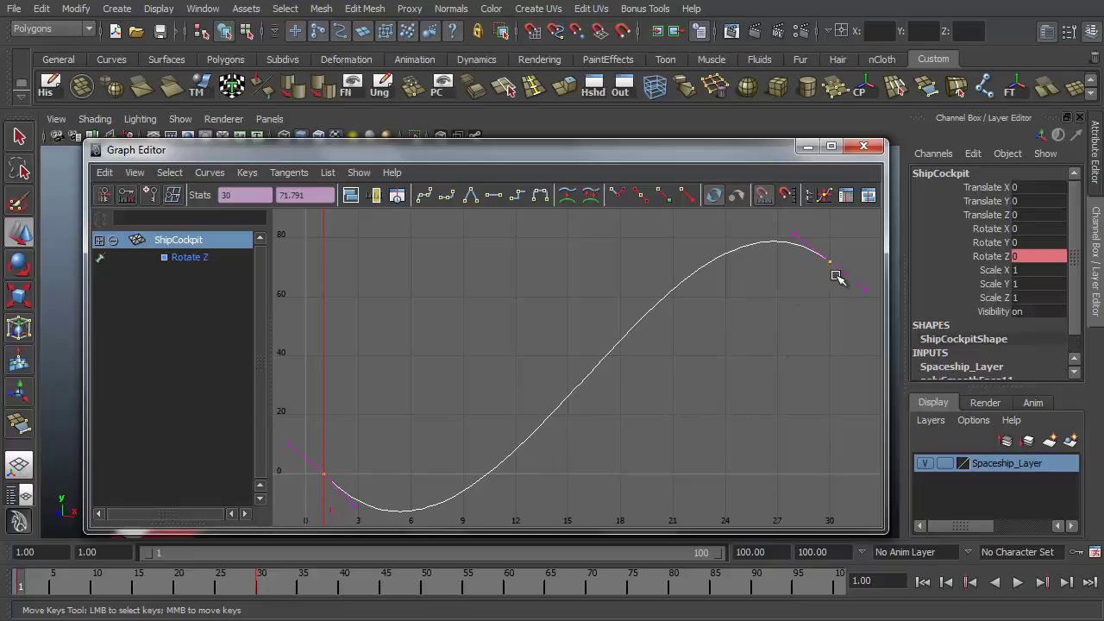
Tilt the first key's out-tangent upward so the curve no longer dips below zero
left_click(794, 234)
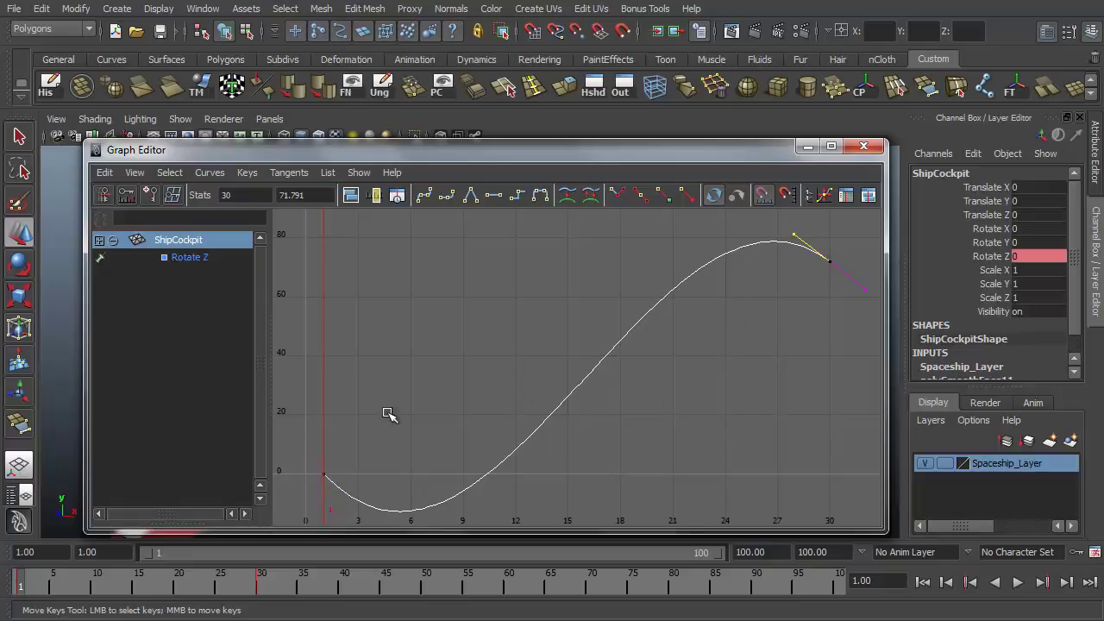
left_click(355, 507)
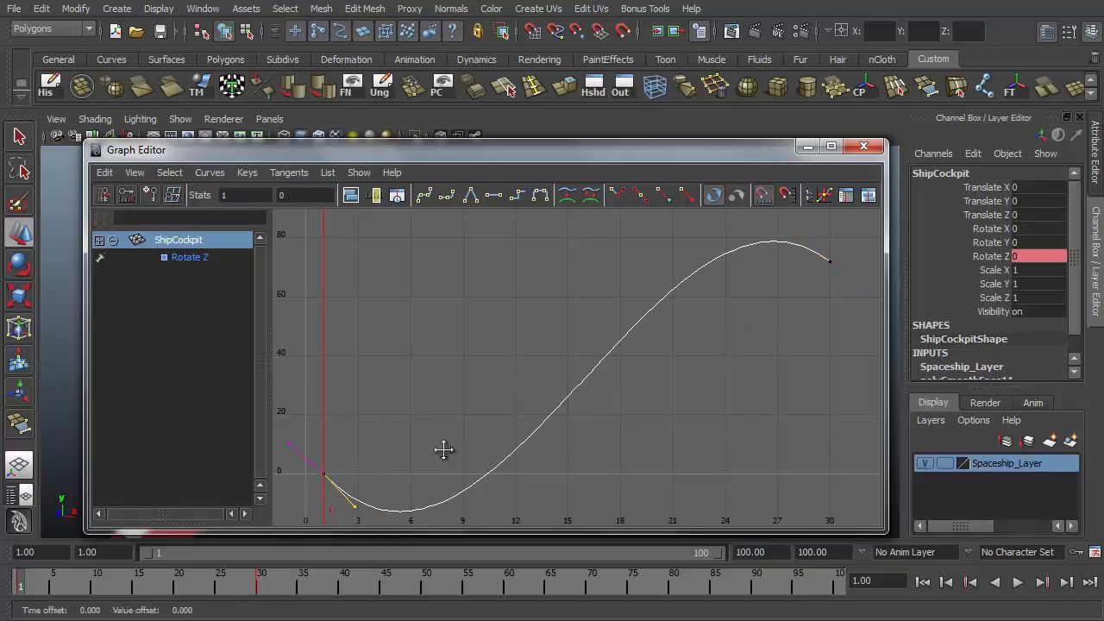
middle_click_drag(444, 433, 443, 395)
Flatten the frame-30 key's in-tangent so the curve eases into 71.791, then close the editor
left_click_drag(790, 296, 874, 239)
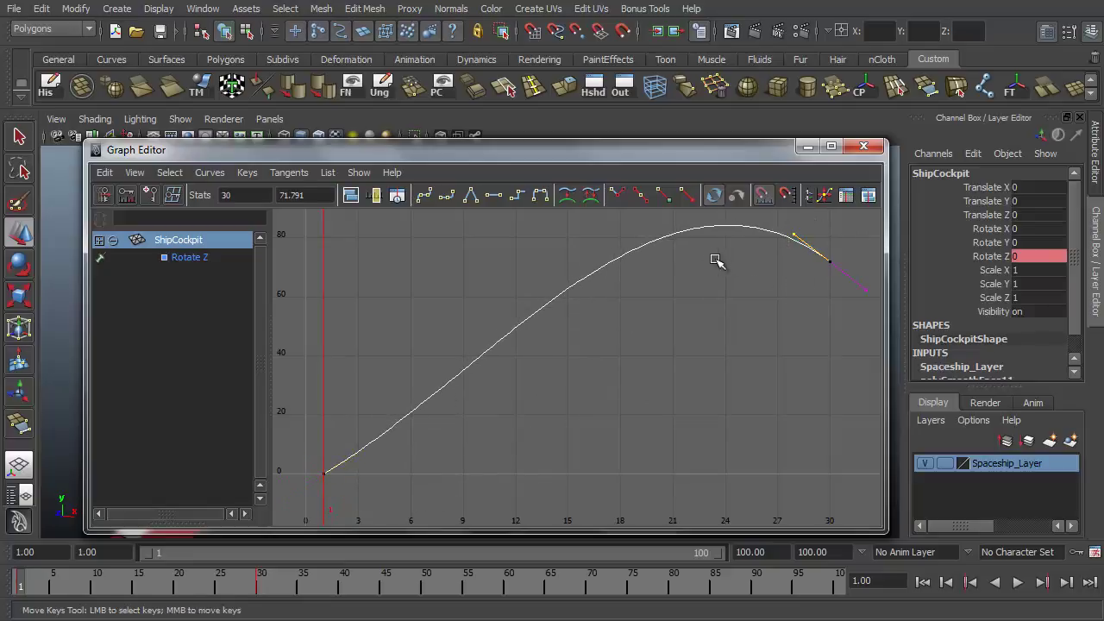
middle_click_drag(715, 259, 693, 285)
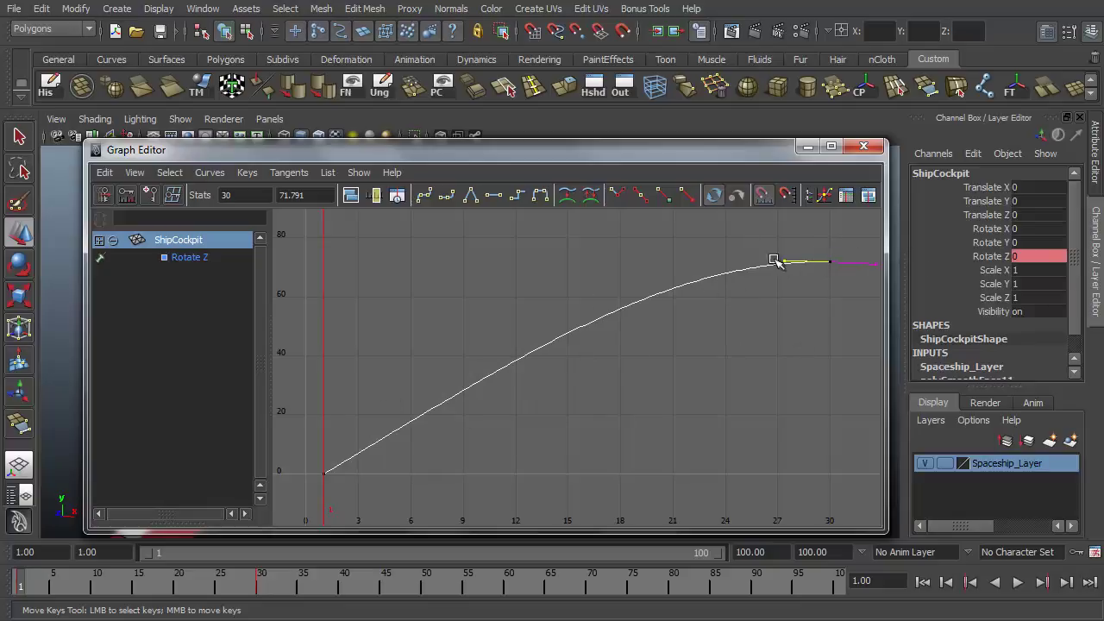
left_click(807, 146)
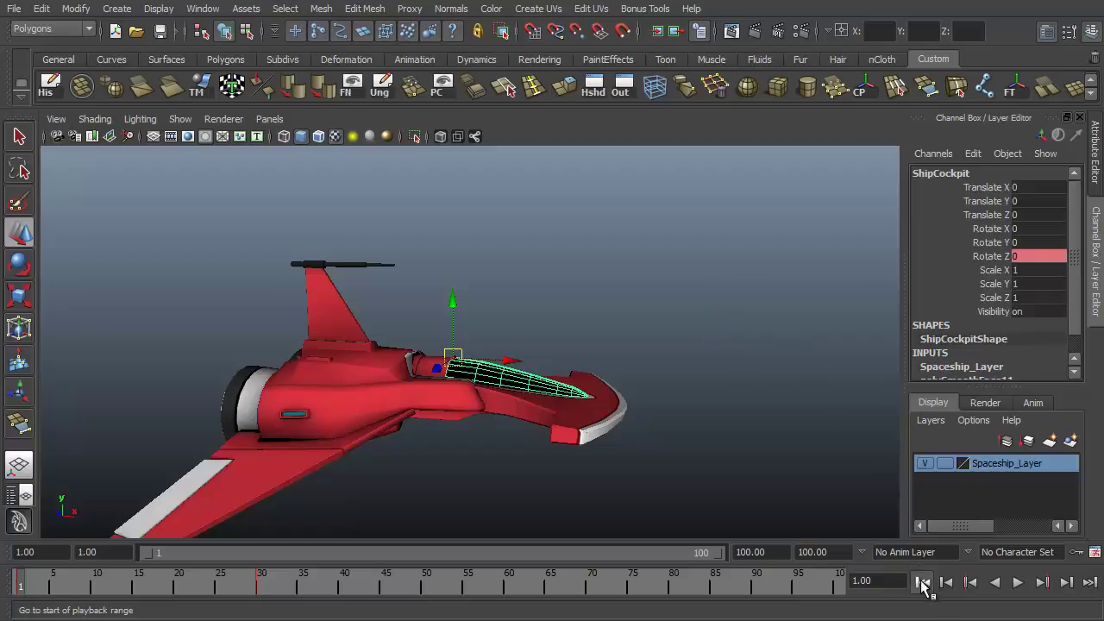
Play the canopy opening animation while orbiting the ship, then stop and rewind to frame 1
left_click(742, 422)
left_click_drag(594, 383, 665, 370, "alt")
left_click(1018, 582)
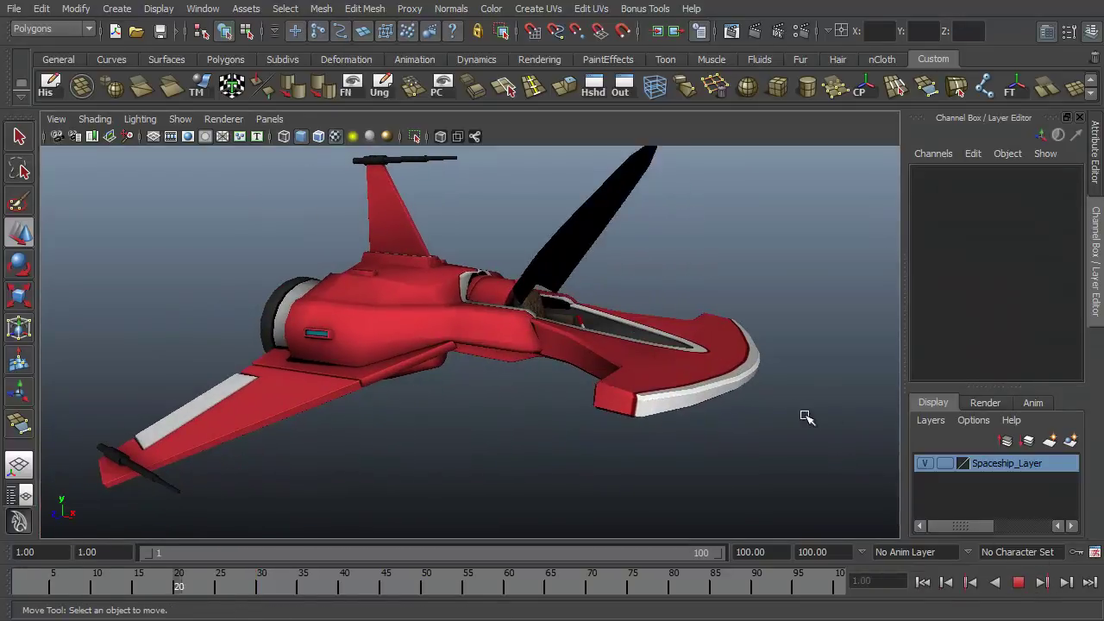
left_click_drag(779, 318, 715, 394, "alt")
right_click_drag(715, 394, 815, 373, "alt")
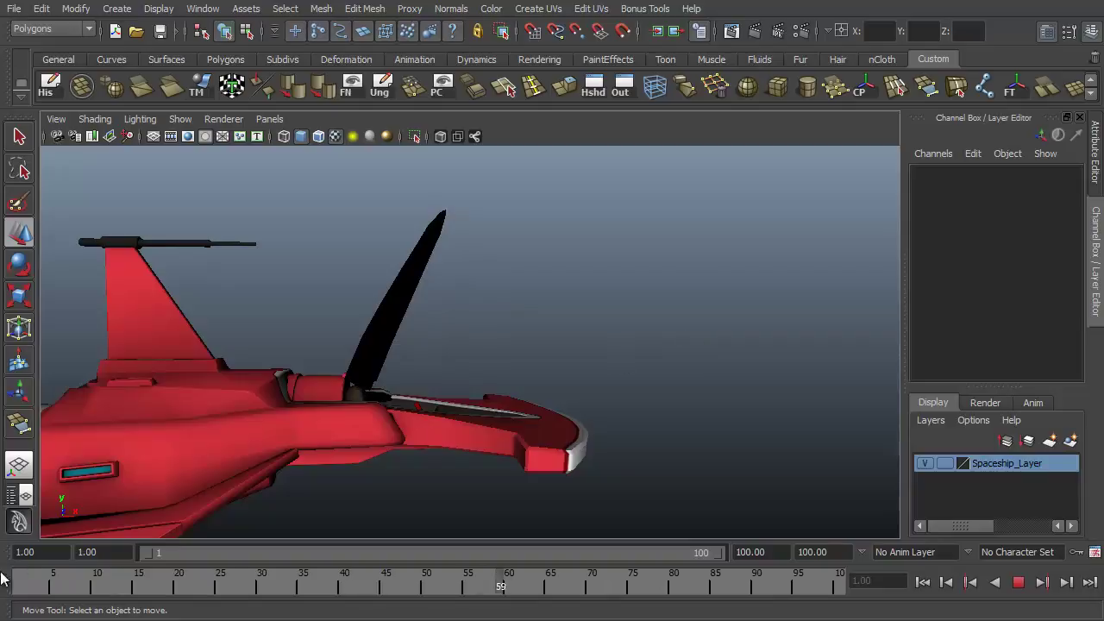
left_click(1018, 582)
left_click(922, 582)
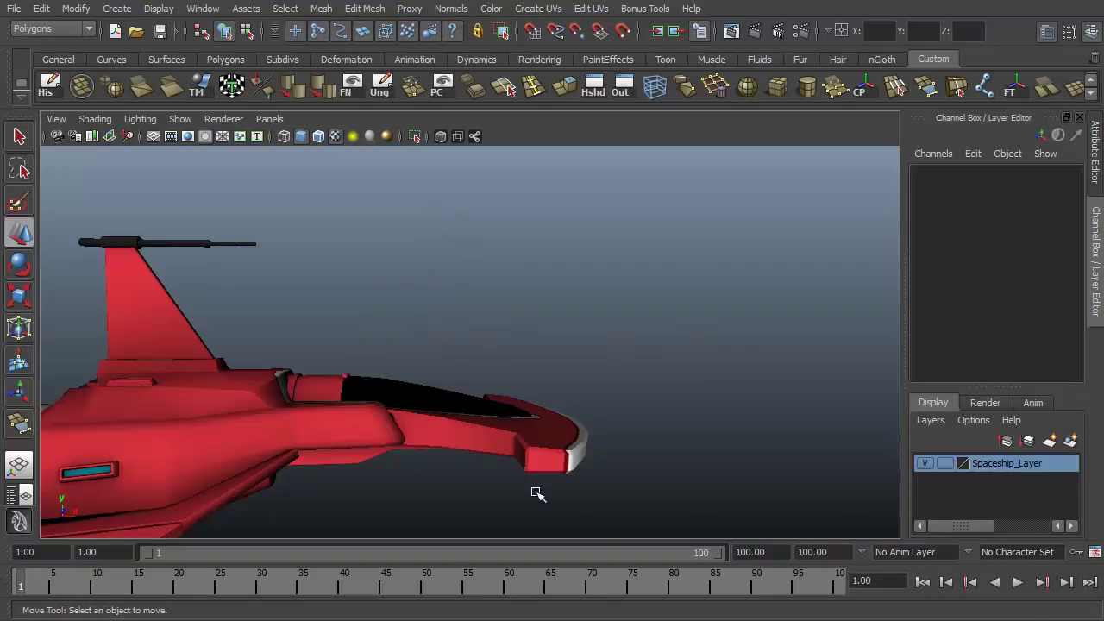
Reopen the Graph Editor framed on ShipCockpit's Rotate Z curve
left_click_drag(577, 362, 449, 354, "alt")
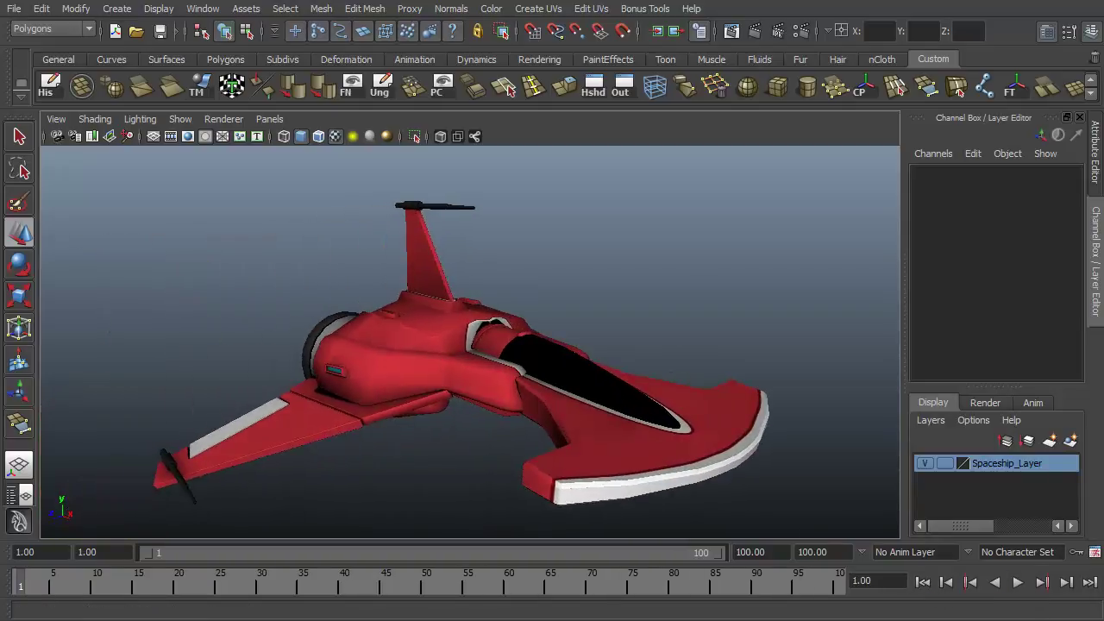
key("shift+g")
left_click_drag(586, 149, 562, 152)
left_click(540, 371)
key("a")
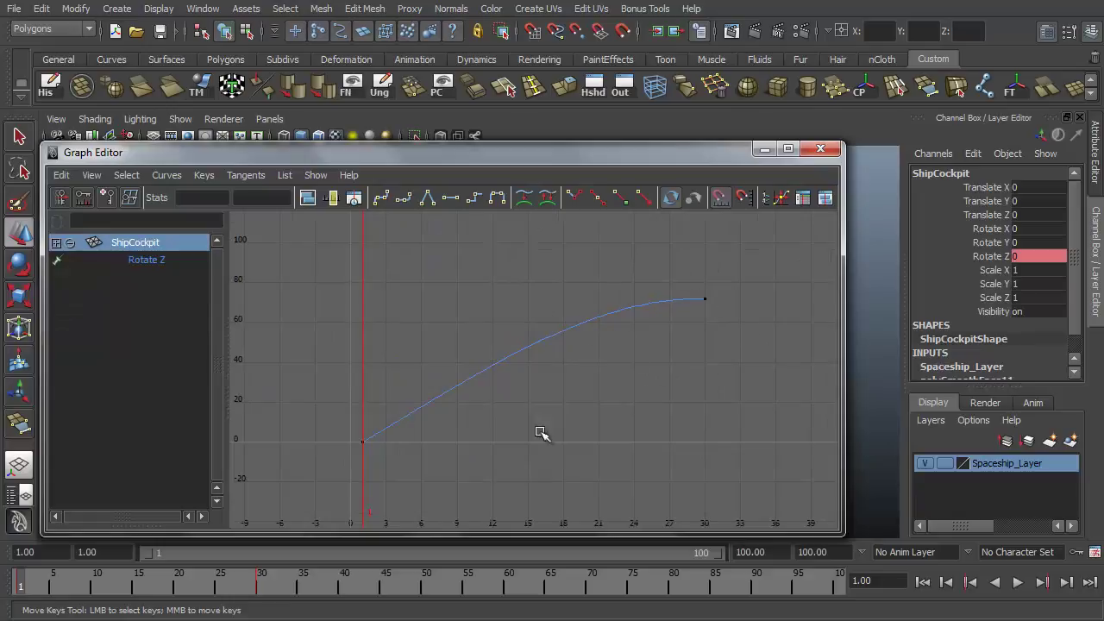
Frame the Rotate Z curve and try spline, then linear tangents on its keys
right_click_drag(464, 446, 526, 435, "alt")
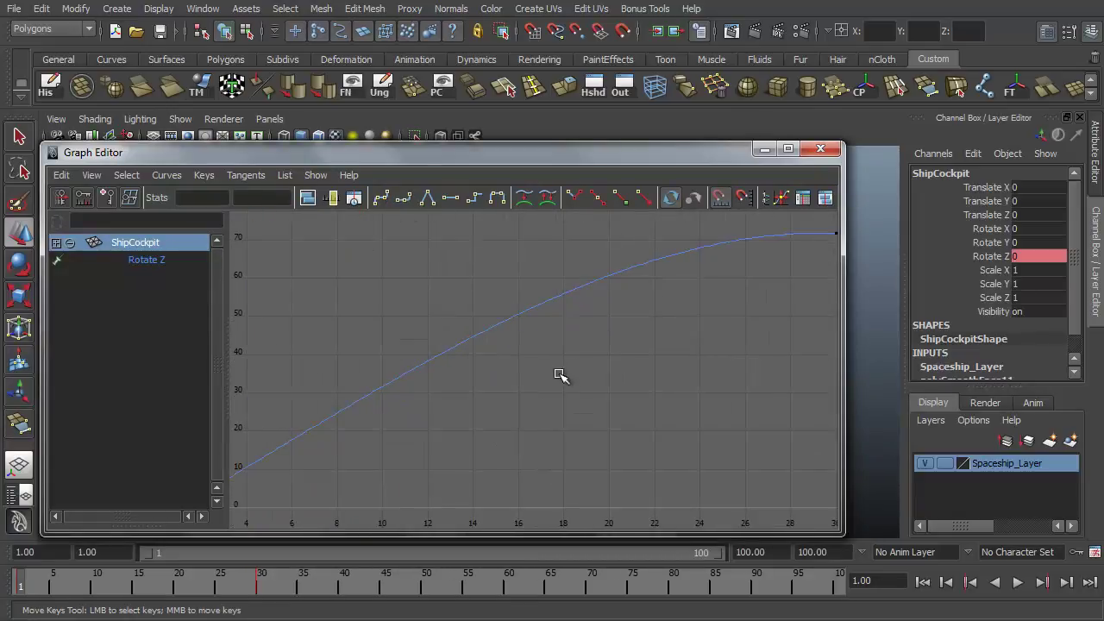
mouse_move(564, 375)
right_mouse_down("alt")
mouse_move(613, 379)
mouse_move(559, 370)
right_mouse_up("alt")
left_click(559, 335)
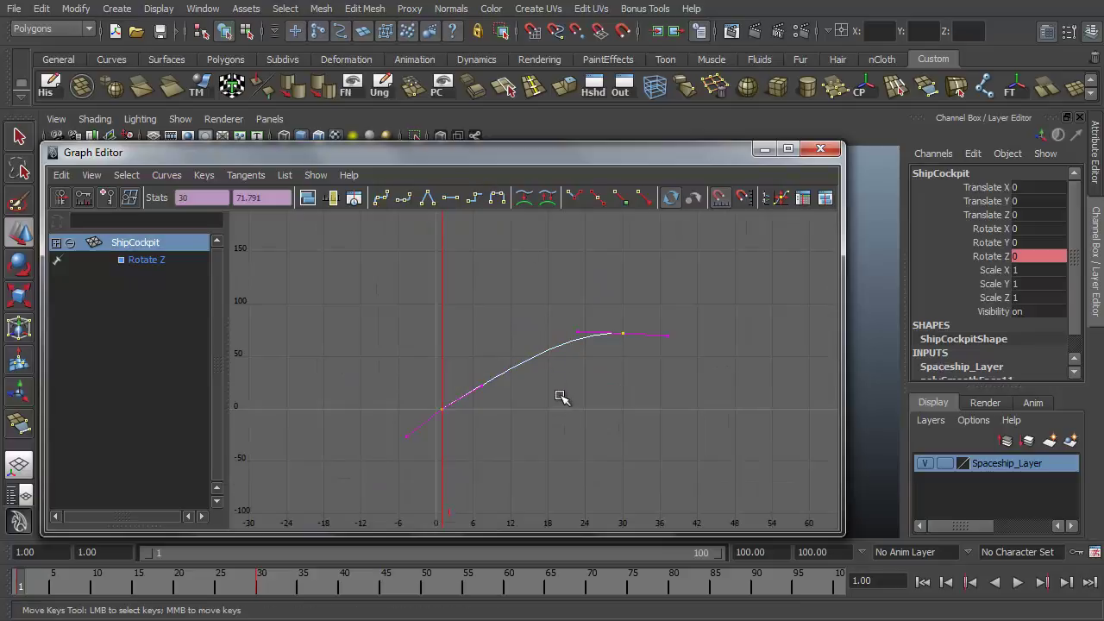
key("f")
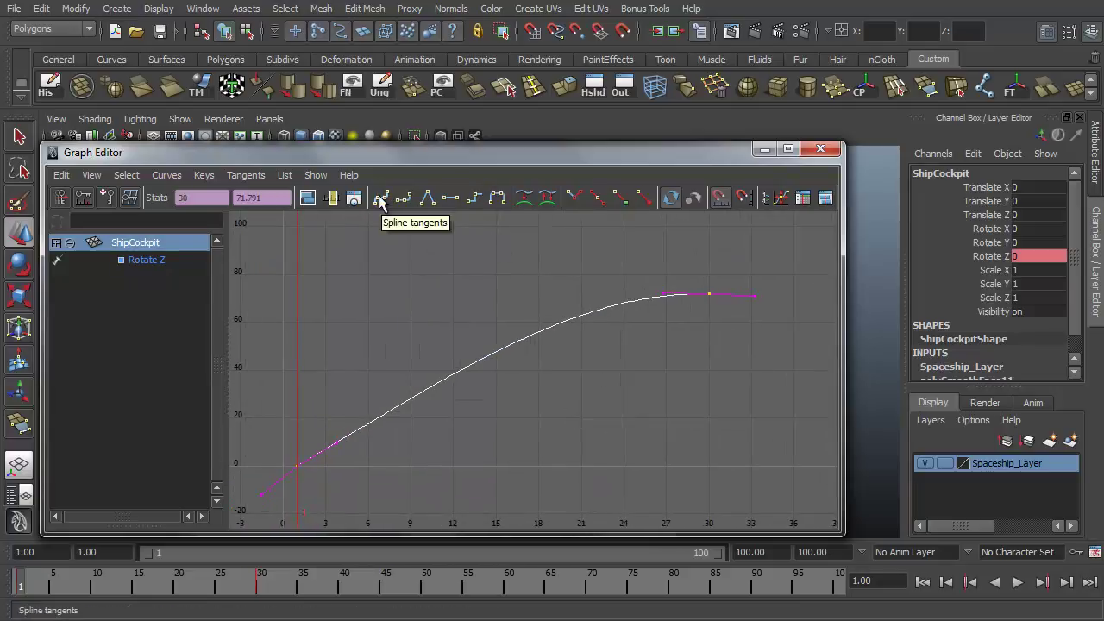
left_click(380, 200)
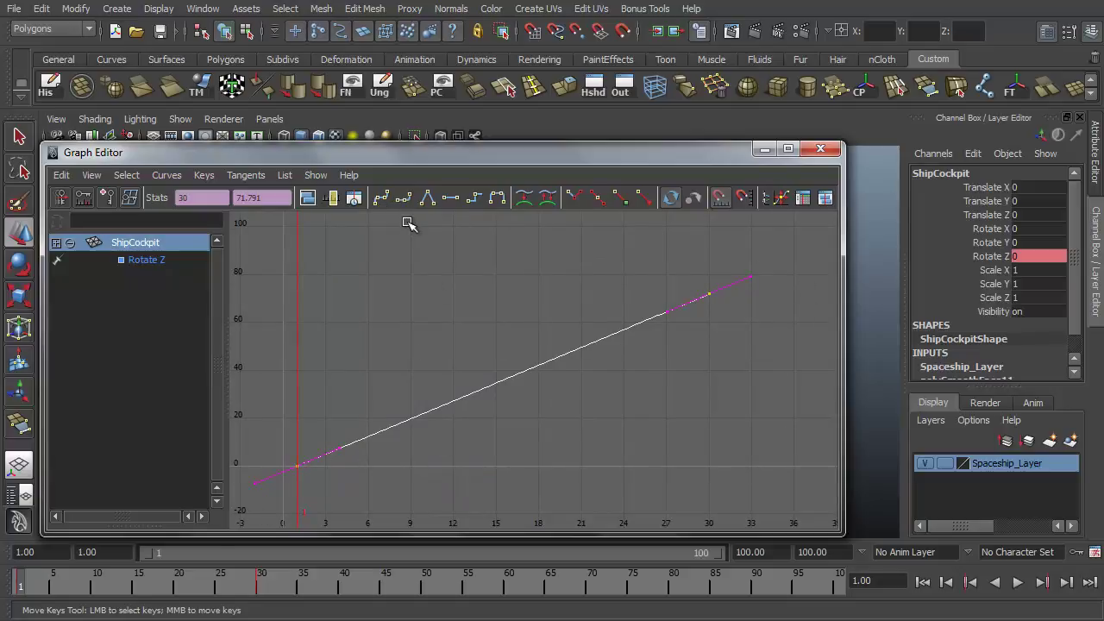
left_click(426, 198)
Apply flat tangents to all Rotate Z keys, then make the curve stepped
left_click(499, 408)
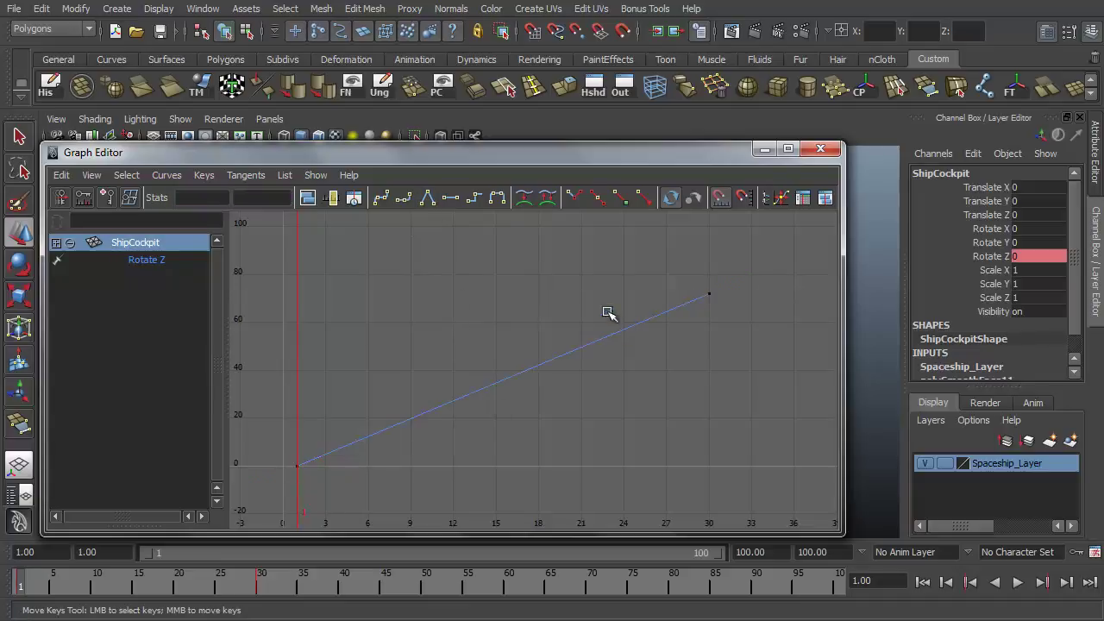
left_click_drag(481, 301, 524, 424)
left_click(450, 199)
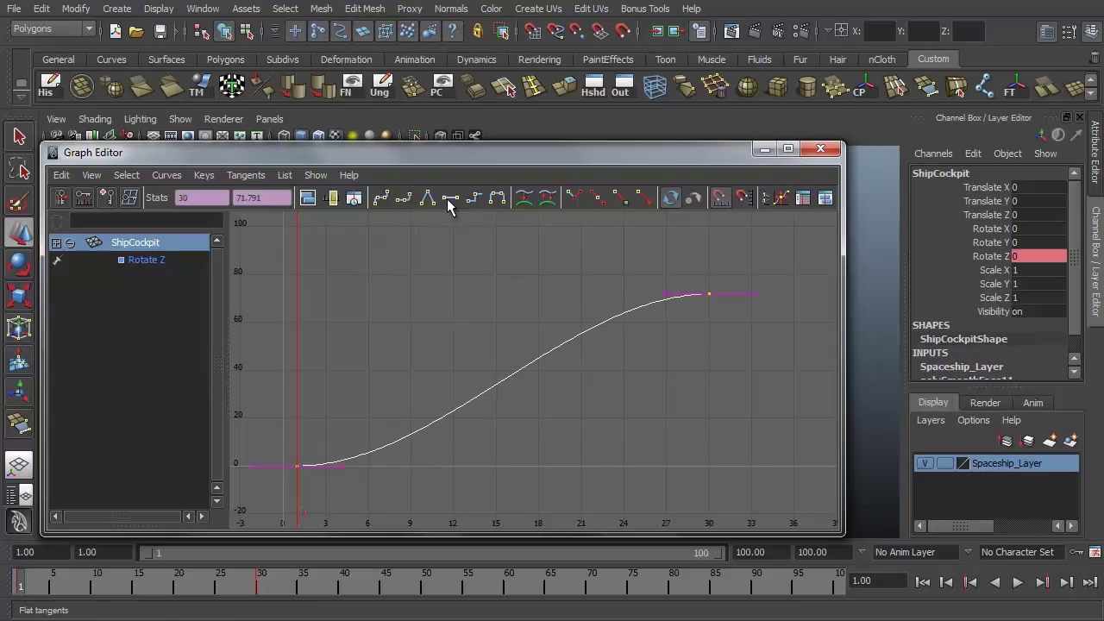
left_click(474, 198)
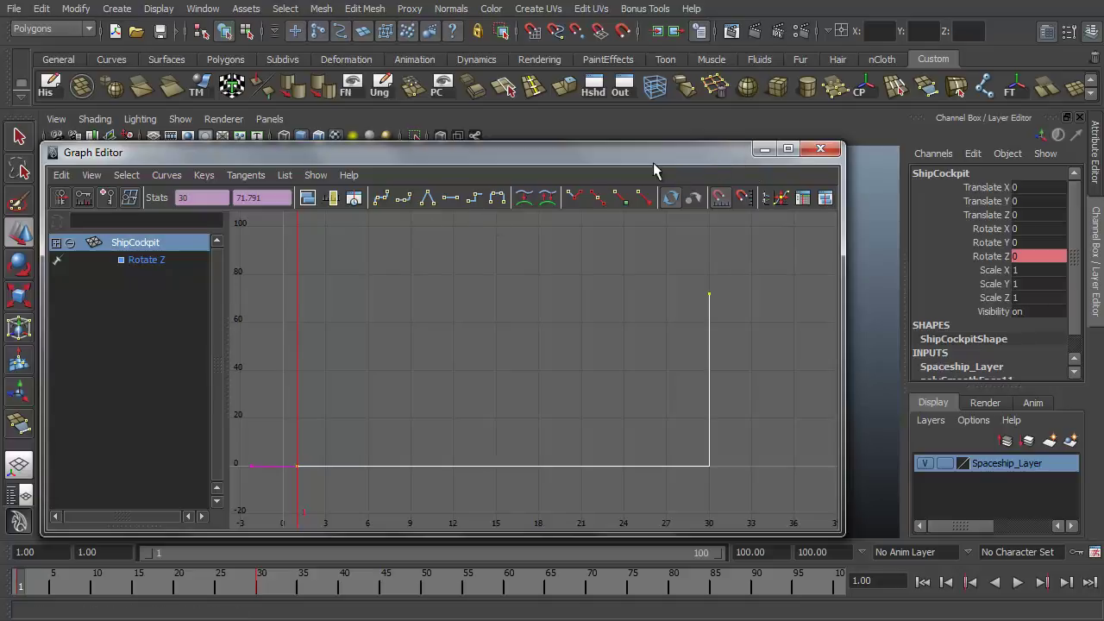
Play back the stepped canopy animation, then stop and rewind to frame 1
left_click(764, 149)
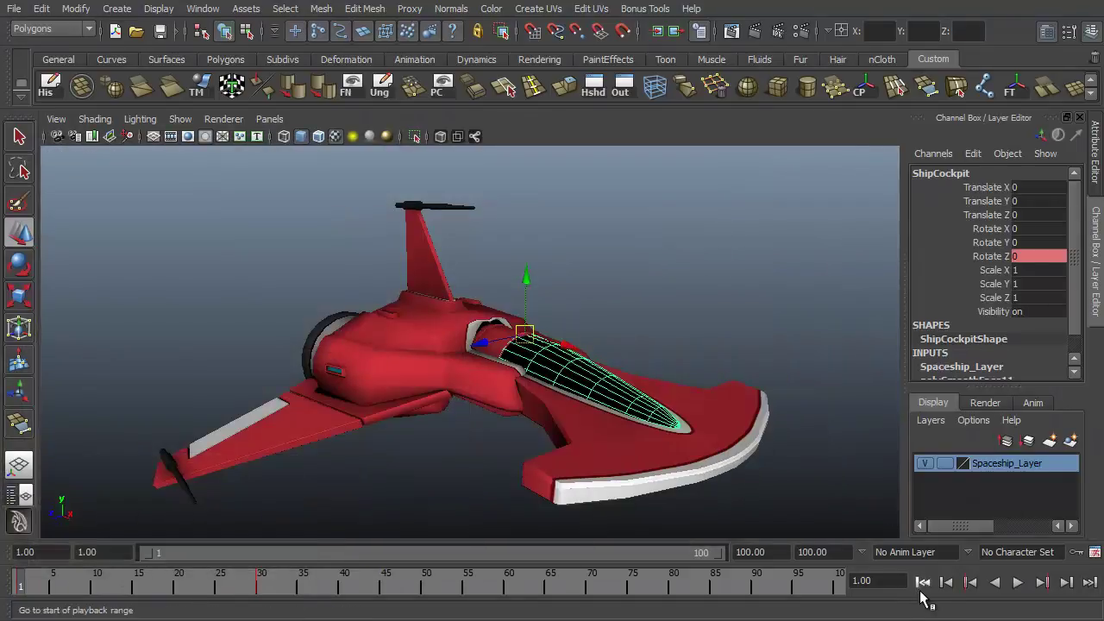
left_click(1017, 582)
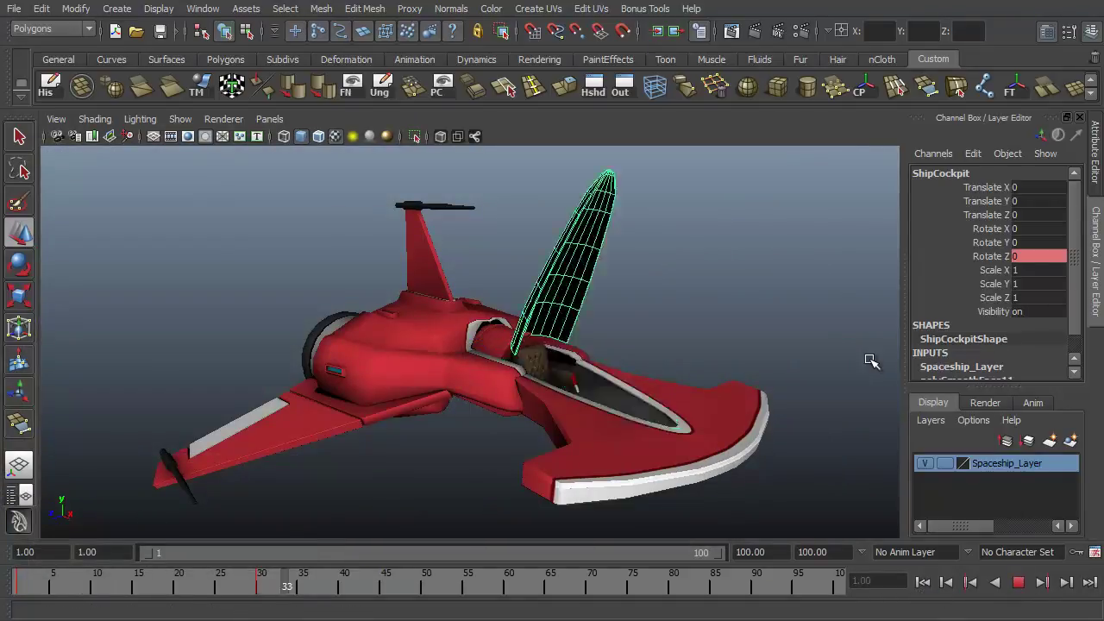
left_click(1018, 582)
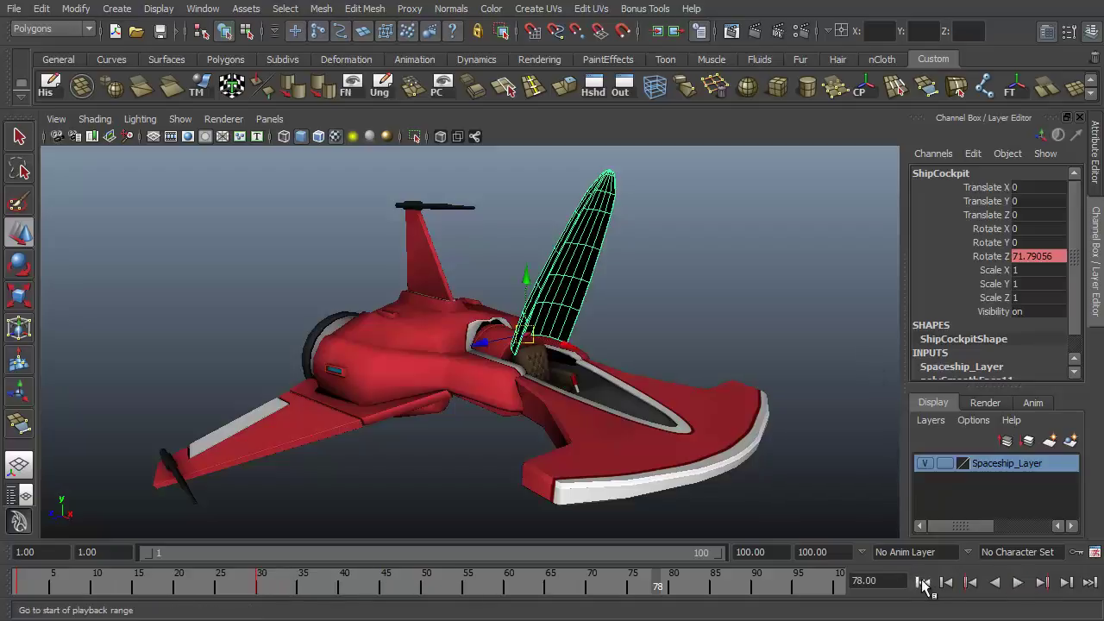
left_click(922, 582)
Turn the stepped Rotate Z curve into a smooth S-curve, then a linear ramp to 71.791
key("ctrl+g")
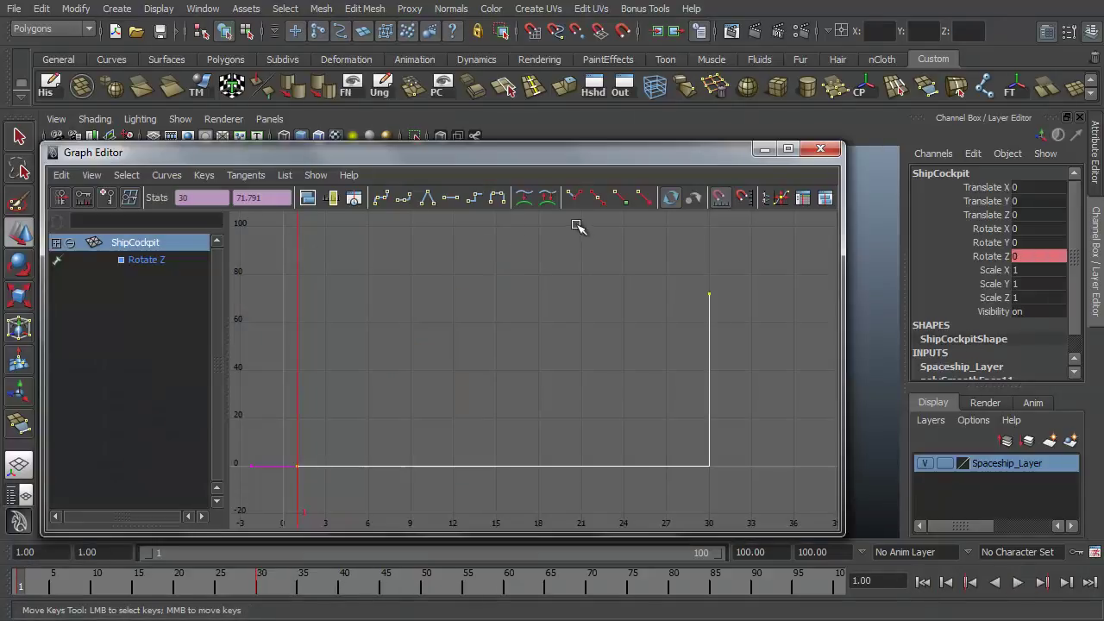
left_click_drag(658, 336, 569, 517)
left_click(498, 198)
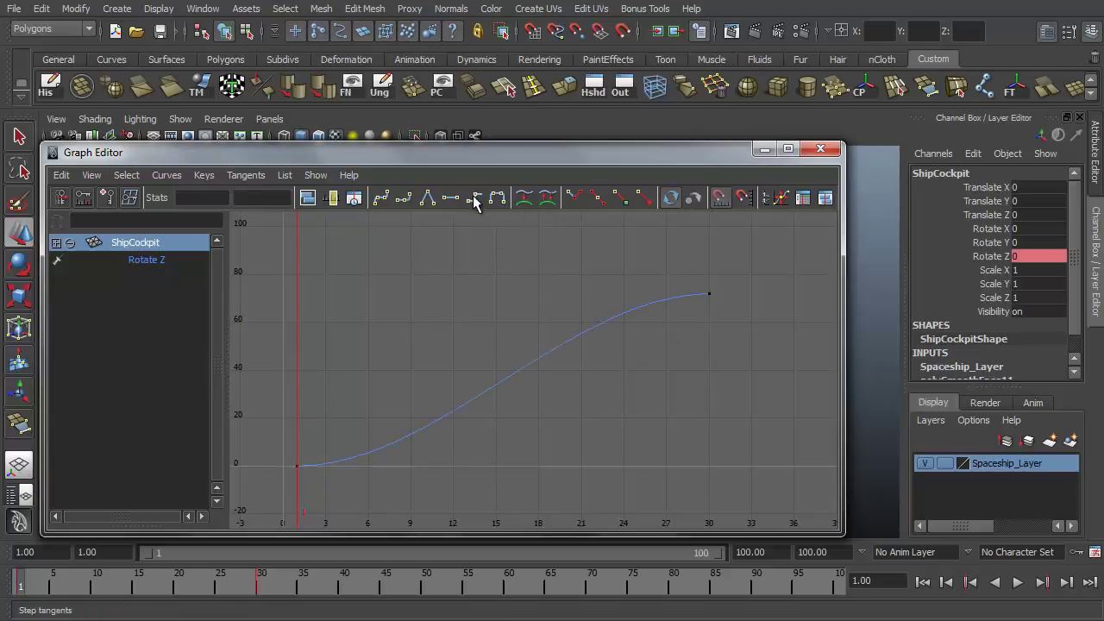
left_click(427, 198)
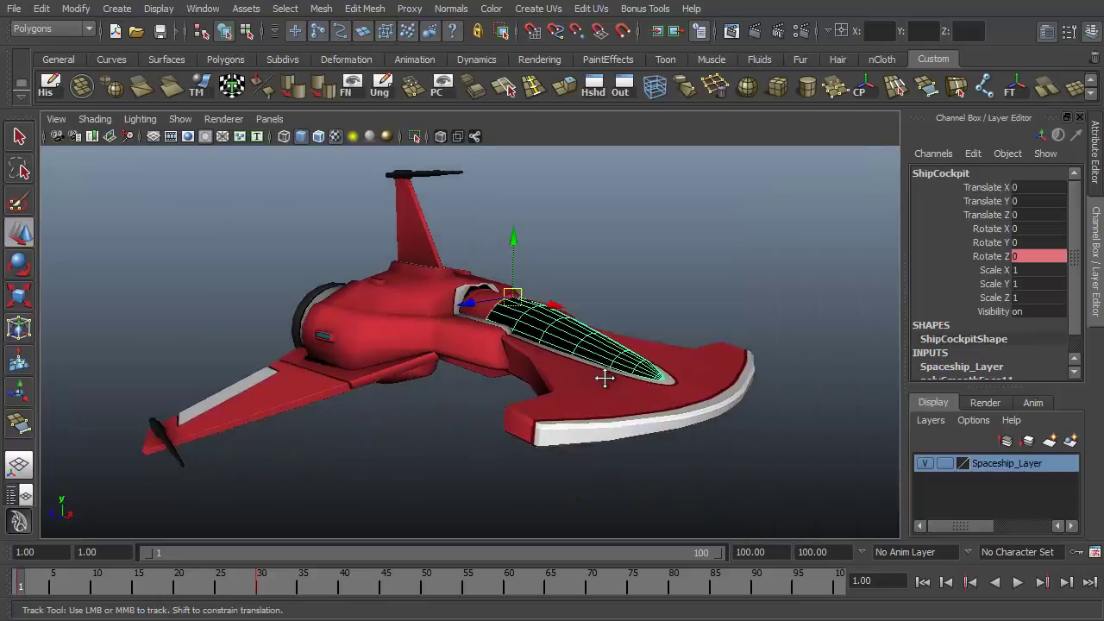
left_click_drag(604, 374, 662, 362, "alt")
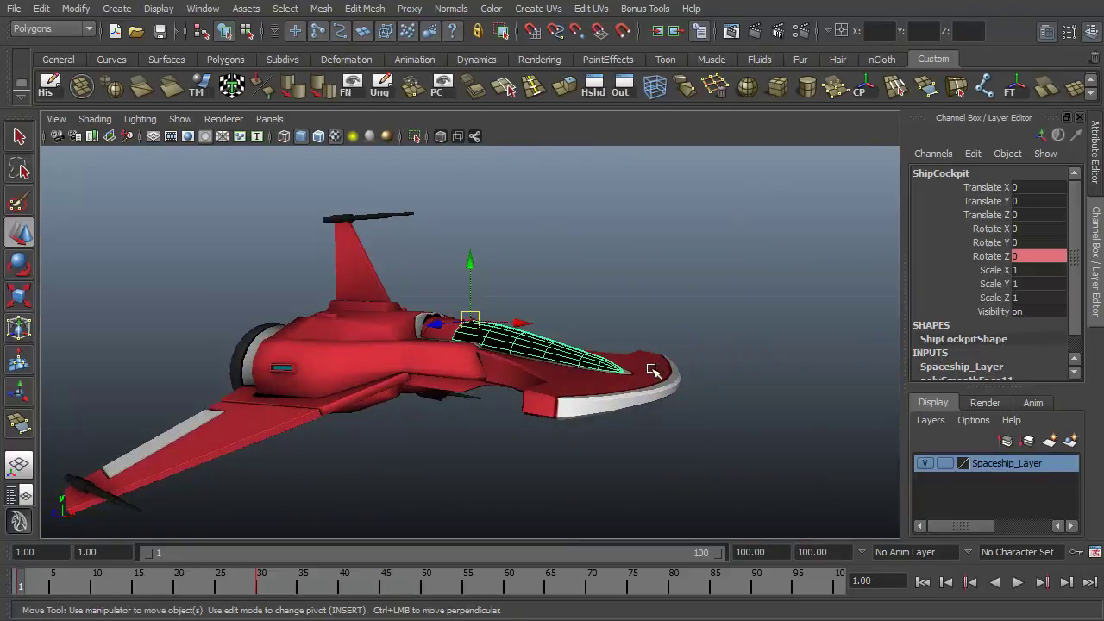